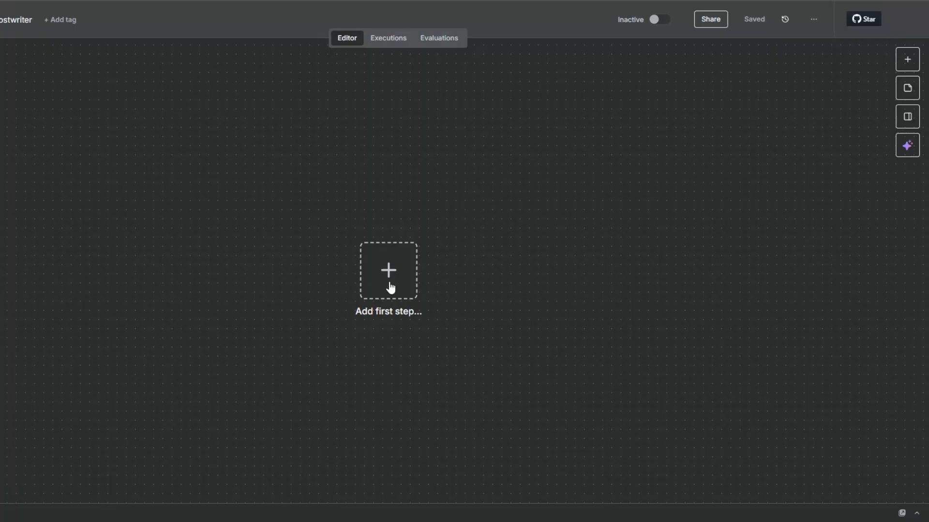
Start the workflow with an On form submission trigger and begin editing its Form Title and Description.
drag(390, 286, 286, 278)
click(286, 265)
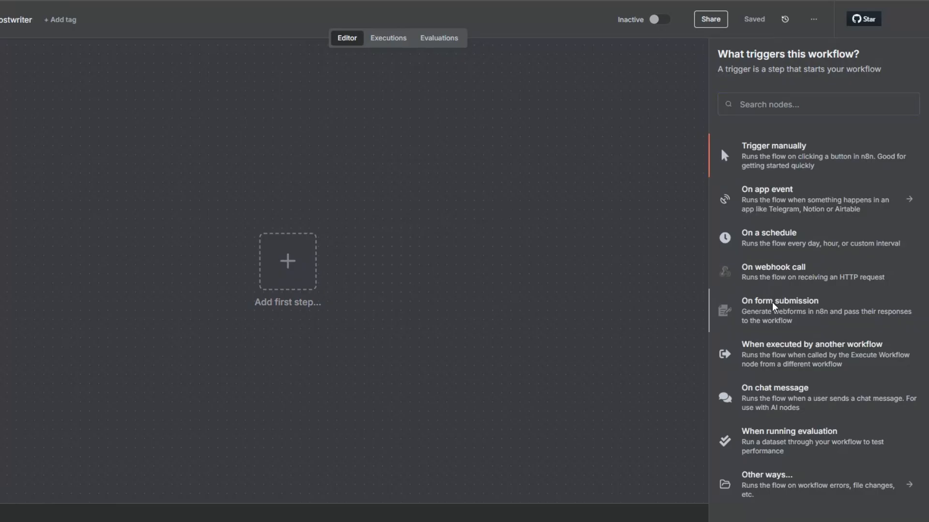
click(773, 306)
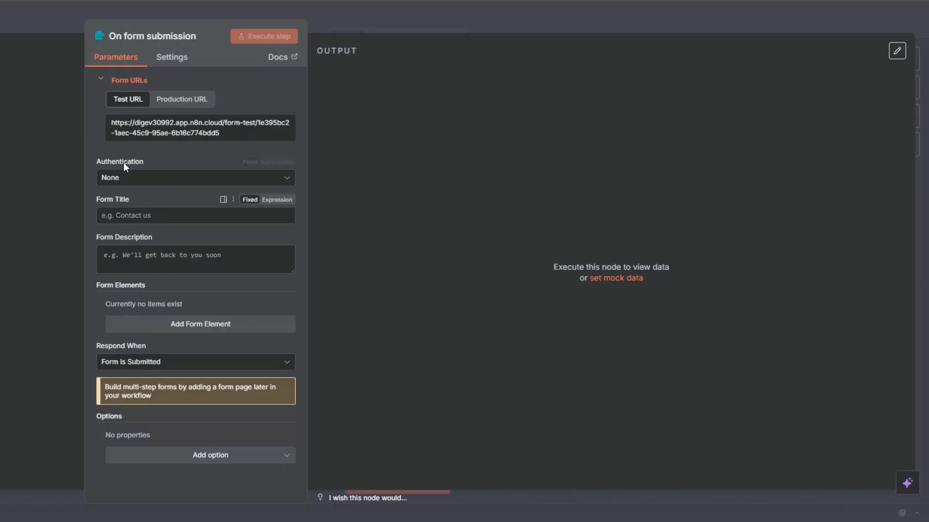
click(115, 216)
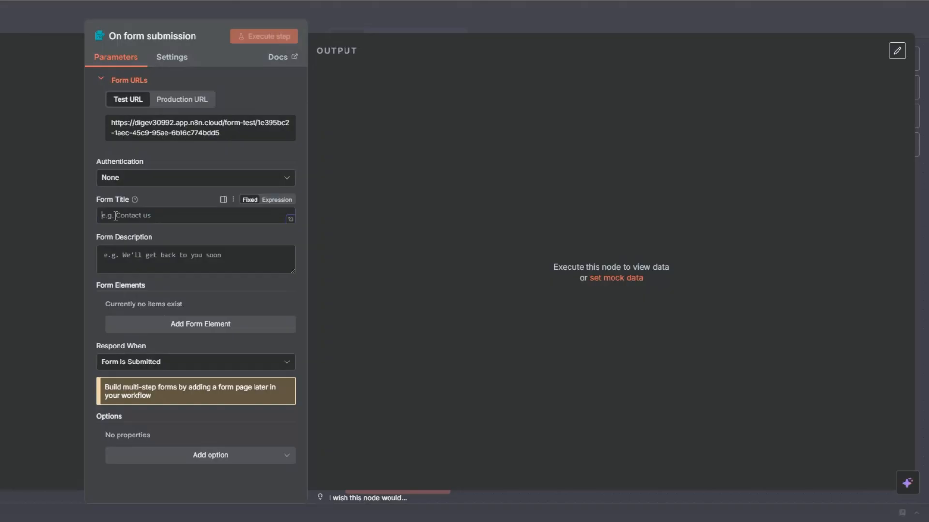
click(126, 263)
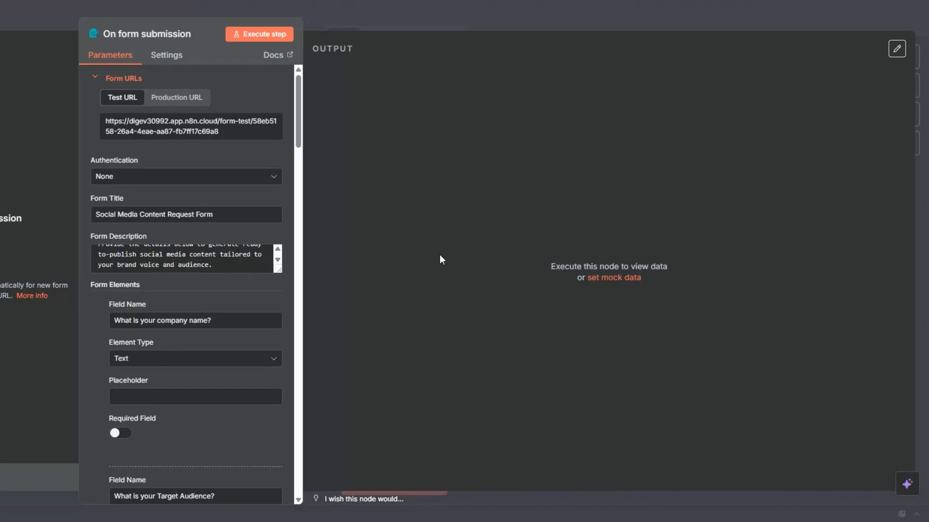
Make the Target Audience question a required field and review the remaining form questions.
scroll(232, 164, down, 10)
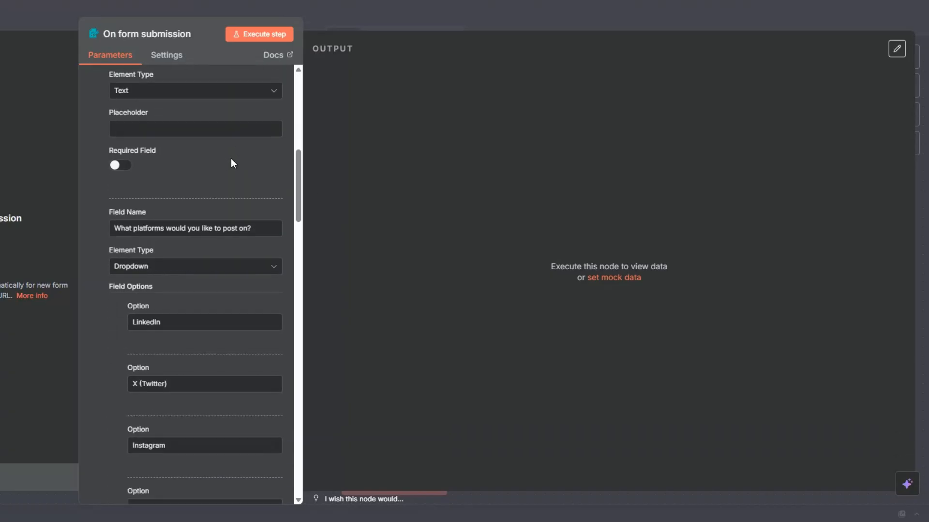
scroll(232, 164, down, 20)
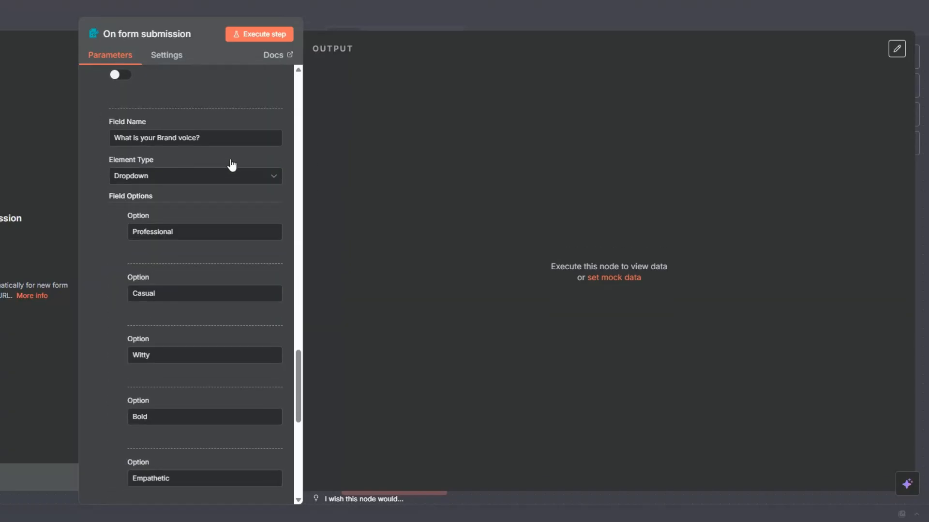
scroll(231, 167, up, 20)
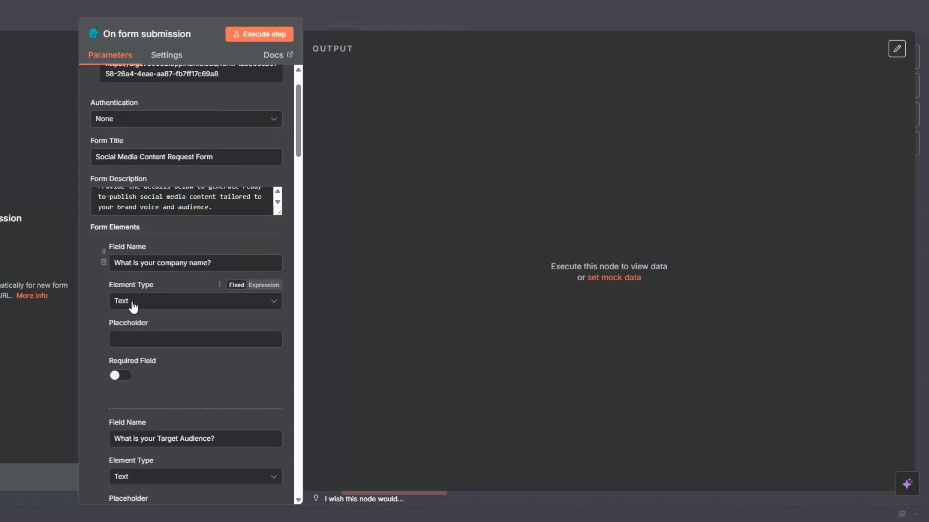
scroll(149, 290, down, 5)
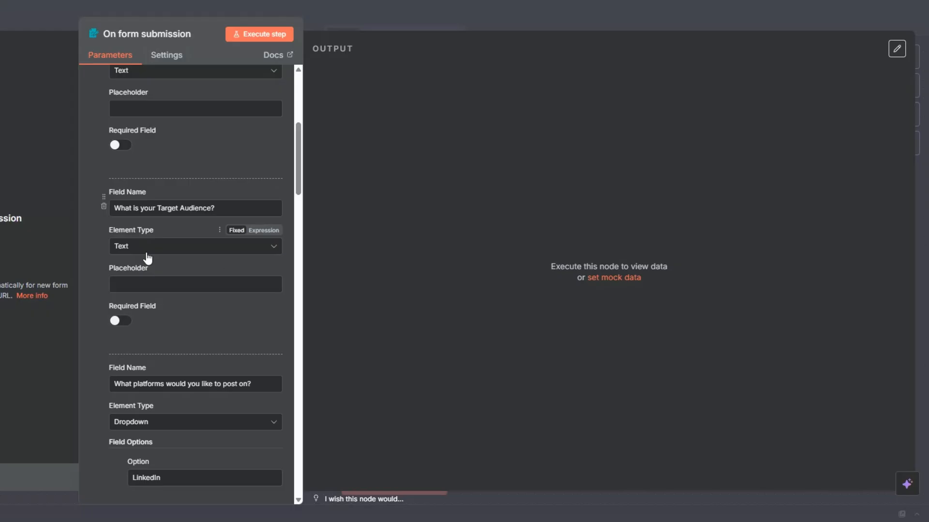
scroll(158, 185, down, 3)
click(118, 209)
scroll(213, 196, down, 4)
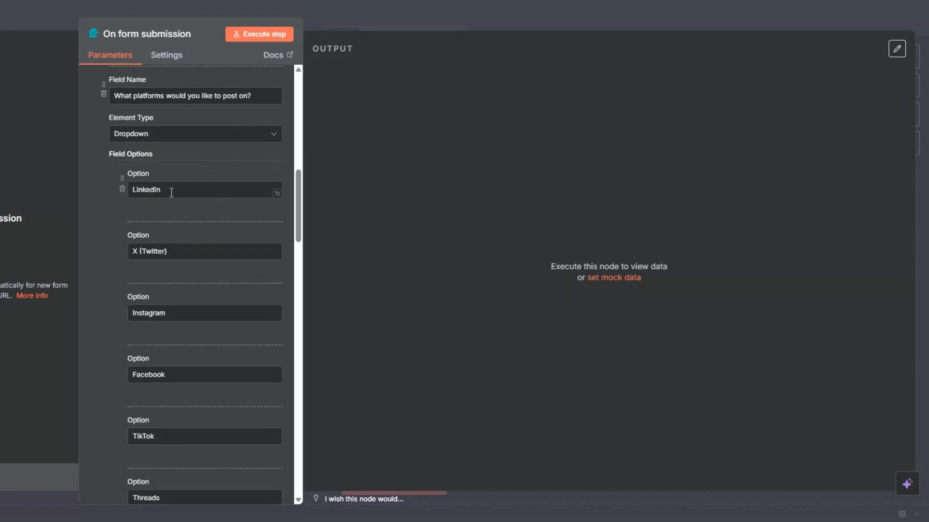
scroll(171, 192, down, 1)
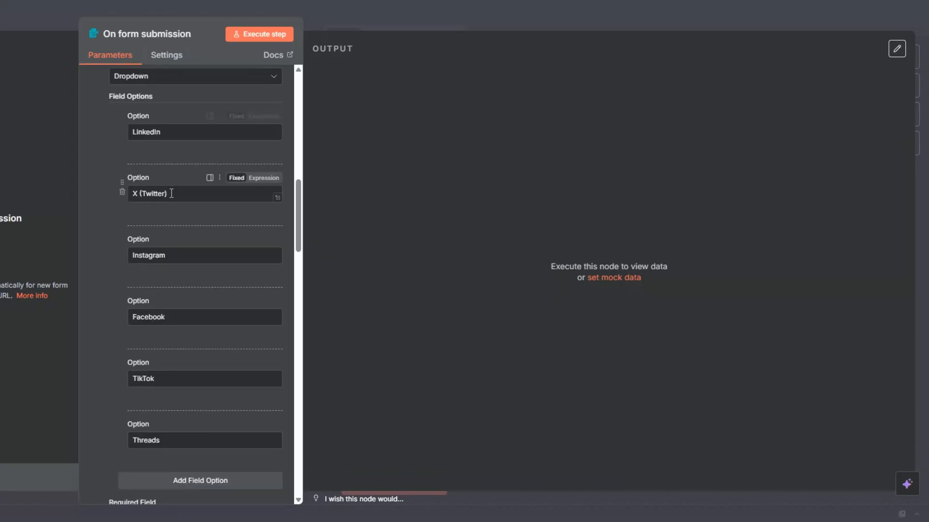
scroll(170, 244, down, 2)
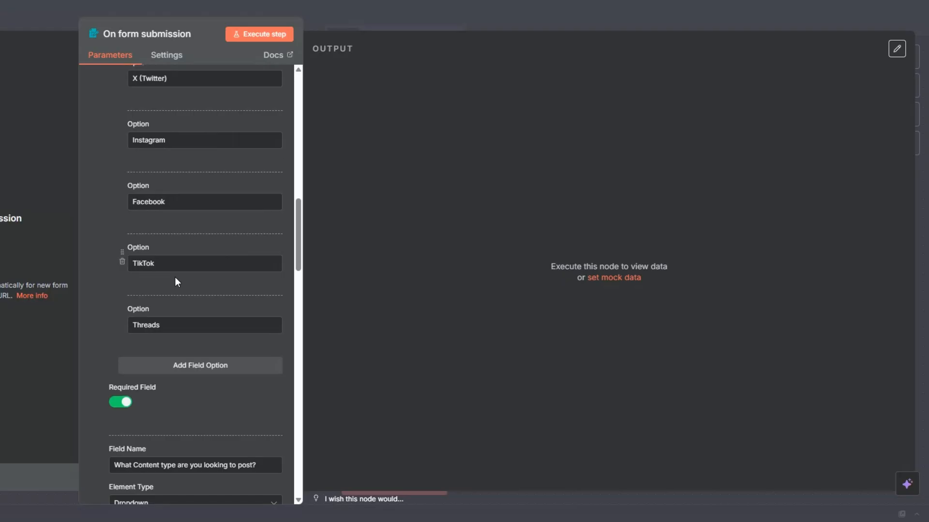
scroll(175, 276, down, 6)
scroll(167, 250, up, 2)
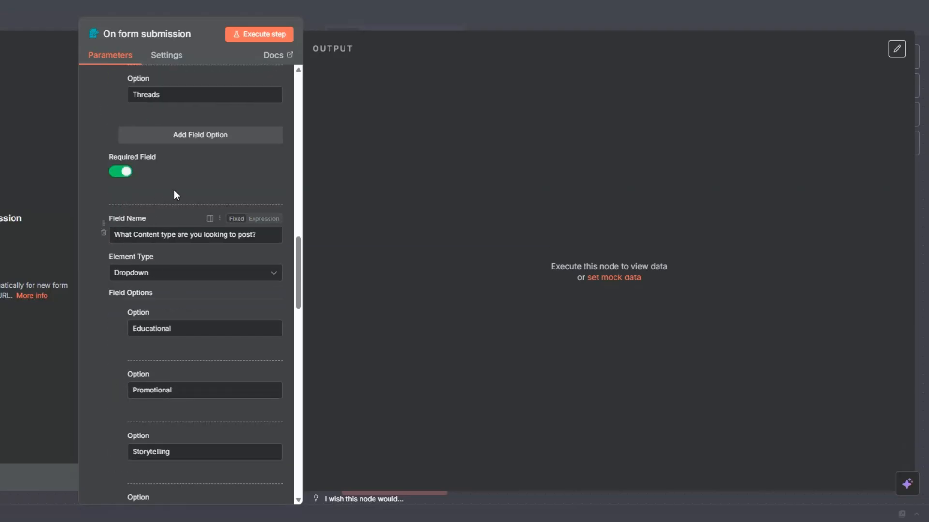
scroll(140, 176, down, 1)
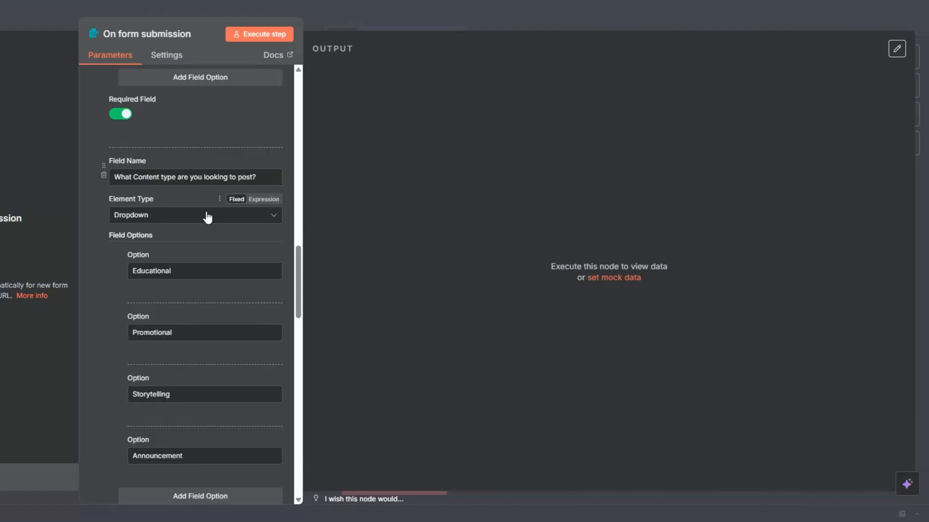
scroll(207, 217, down, 2)
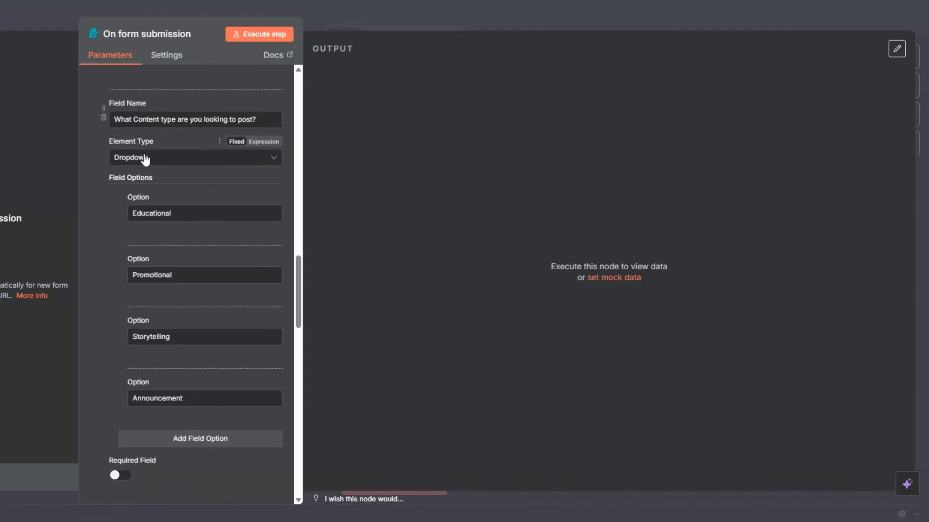
scroll(147, 160, down, 2)
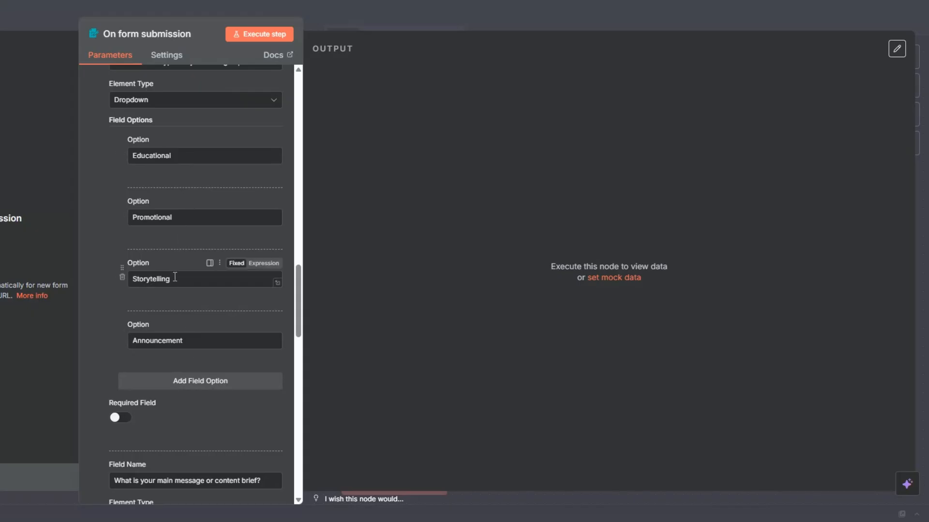
scroll(175, 278, down, 5)
scroll(175, 277, down, 4)
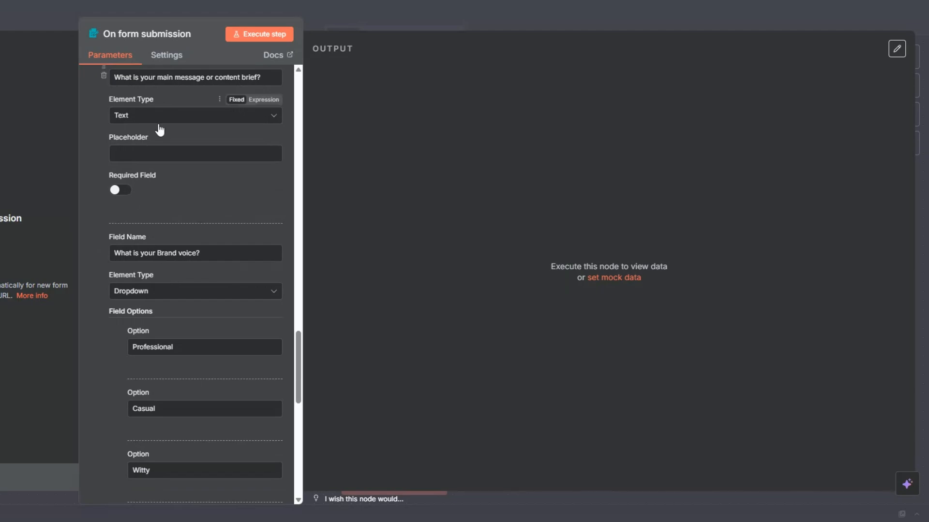
scroll(159, 130, down, 3)
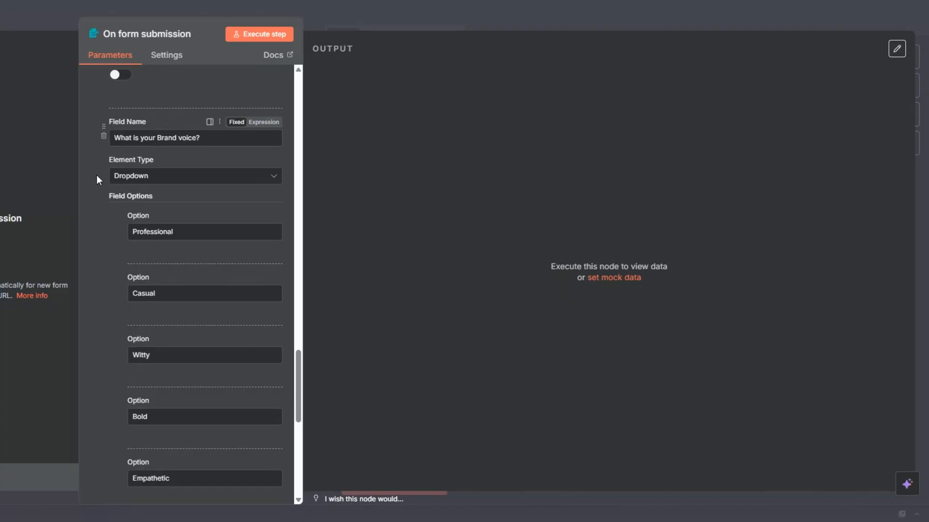
scroll(184, 166, down, 3)
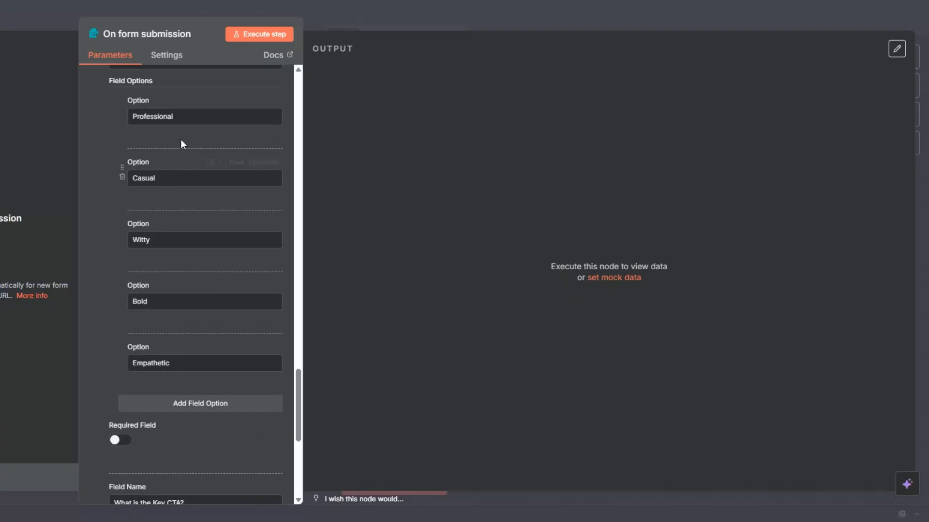
scroll(172, 305, down, 5)
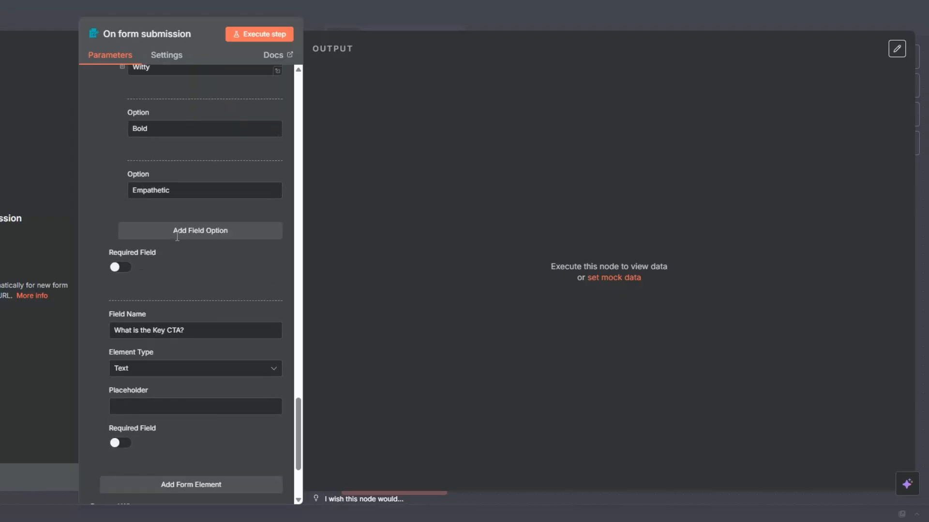
scroll(178, 242, down, 3)
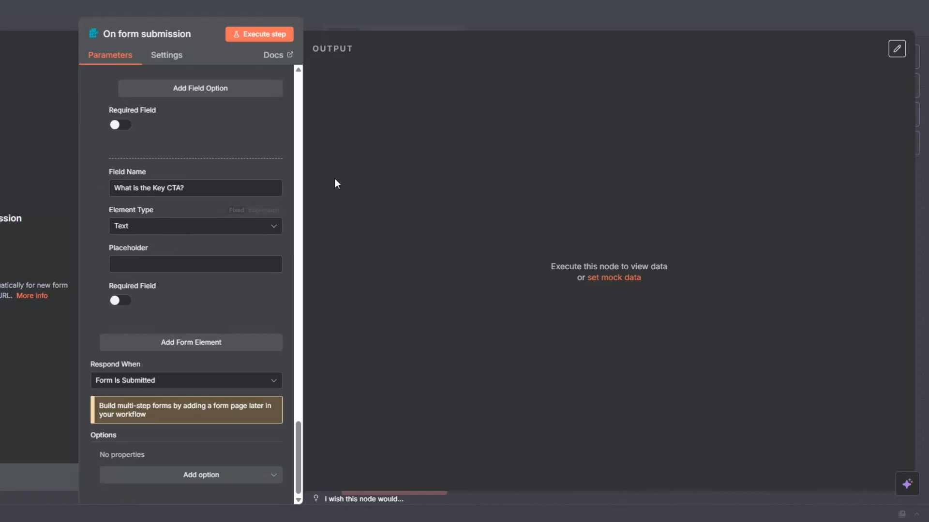
Run the test form and enter company Luxe Automation, platform LinkedIn and content type Educational.
click(256, 35)
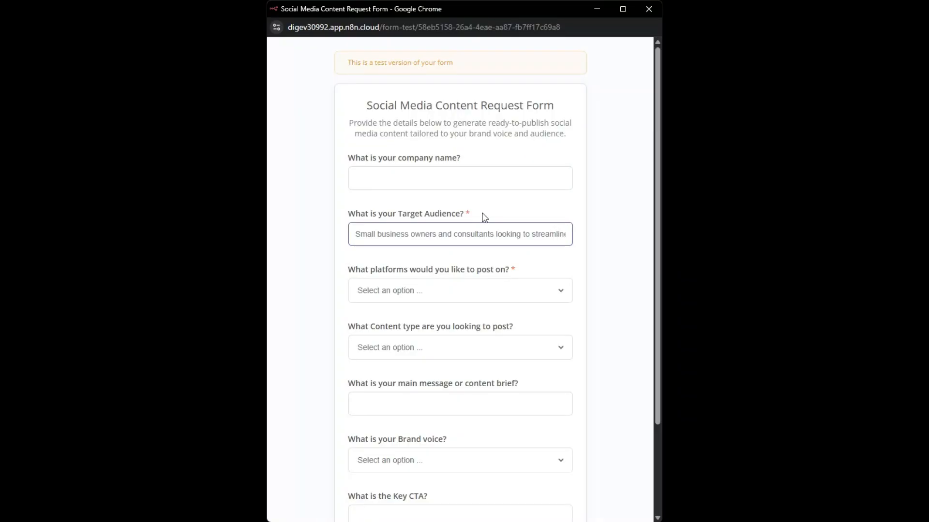
click(428, 177)
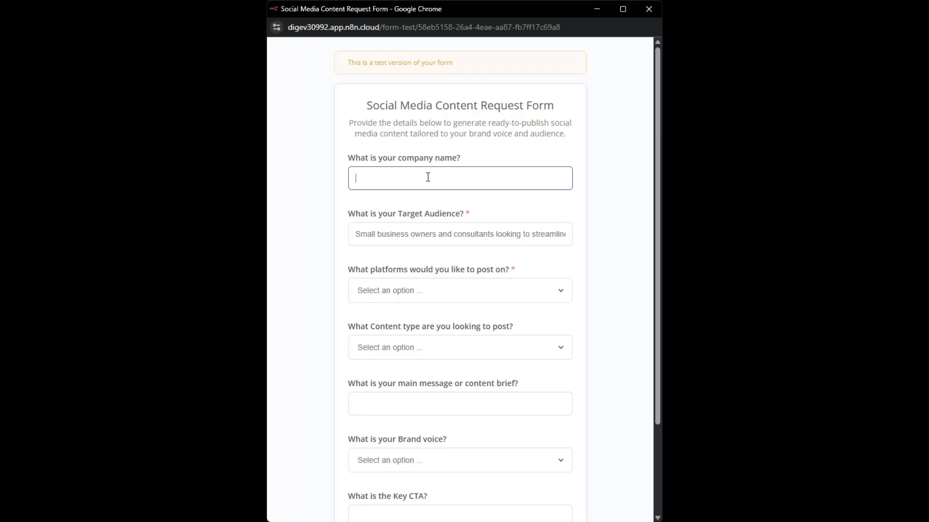
text(Luxe Automation)
click(460, 292)
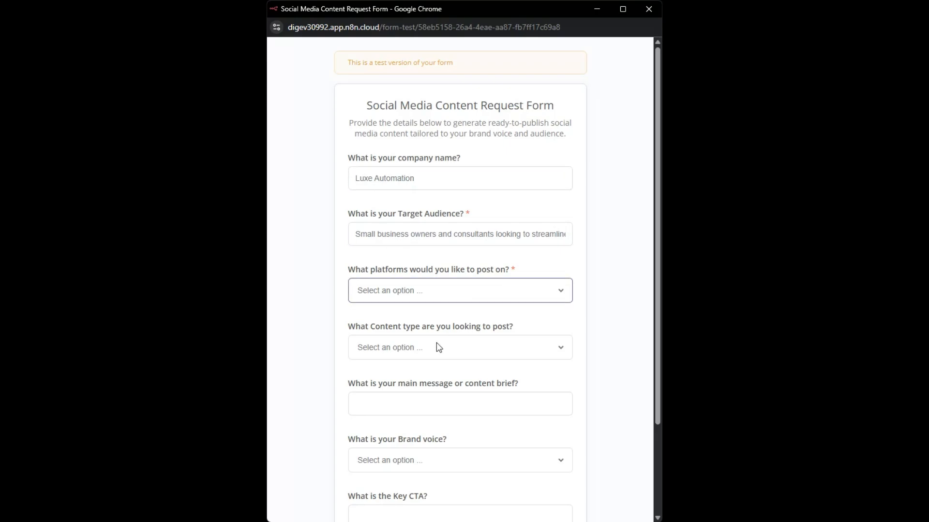
click(429, 327)
scroll(400, 290, down, 1)
click(399, 292)
click(396, 321)
Paste the main message, choose Professional voice, enter CTA 'Book a free process audit' and submit.
click(396, 340)
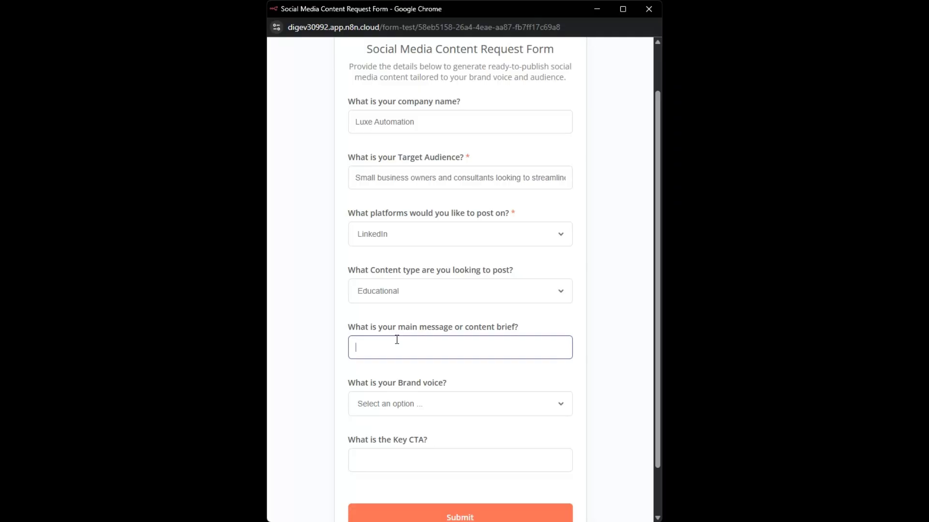
text(We help coaches and consultants automate lead generation)
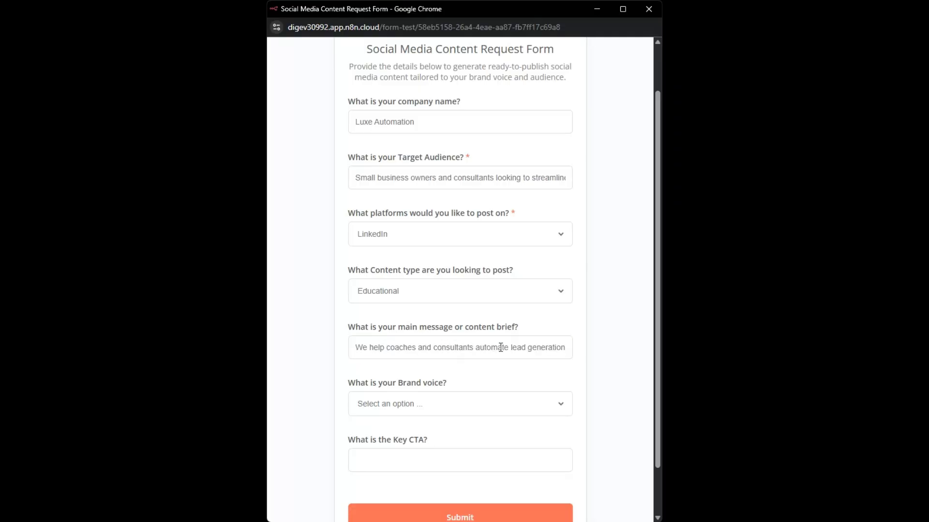
click(451, 411)
click(440, 436)
click(433, 453)
text(Book a free pro)
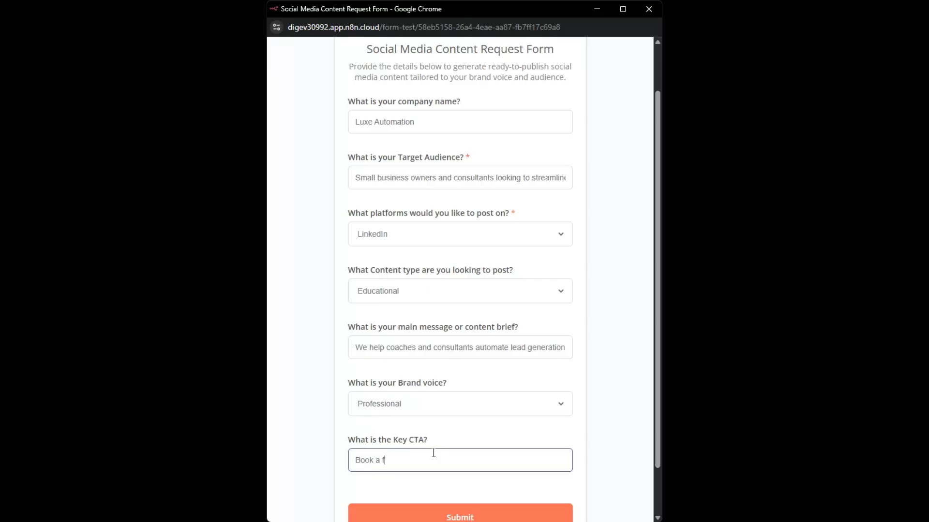
text(cess audit)
scroll(429, 453, down, 2)
click(442, 461)
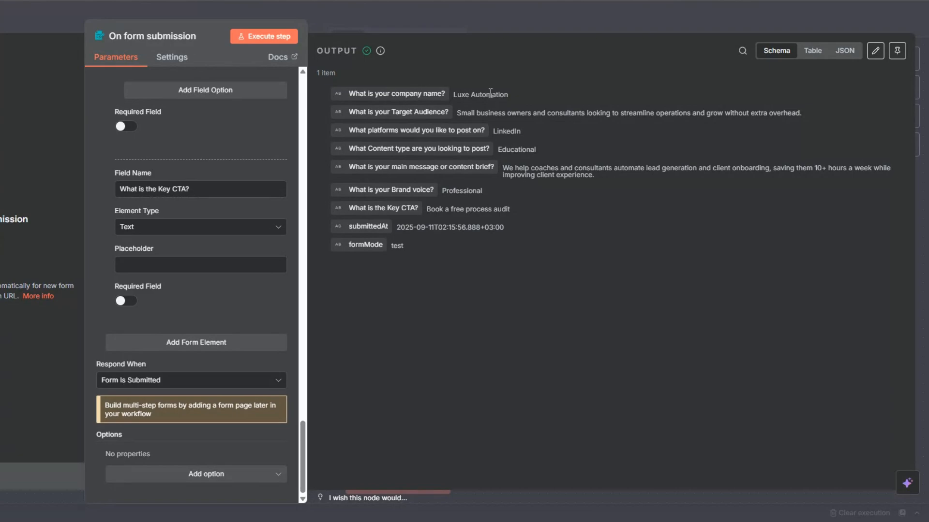
Review the submitted answers in the form trigger's output.
drag(460, 115, 664, 123)
drag(494, 132, 533, 176)
drag(442, 191, 510, 192)
drag(428, 209, 510, 210)
drag(394, 227, 540, 243)
click(451, 306)
Pin the form trigger's test output, move the node left, and save the workflow.
key(Escape)
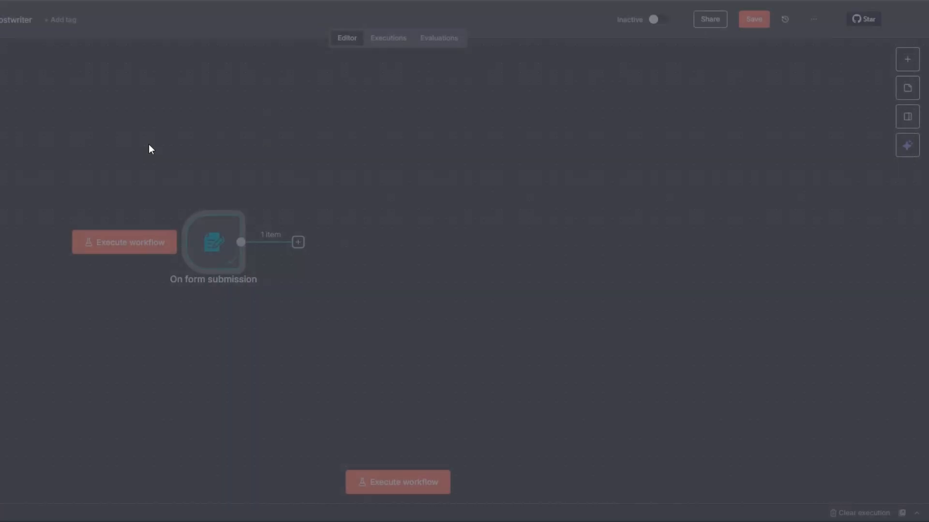
right_click(210, 249)
click(223, 330)
drag(203, 254, 40, 258)
click(757, 23)
Add a Wait node after the form trigger and rename it 'Wait 5 Seconds'.
click(133, 253)
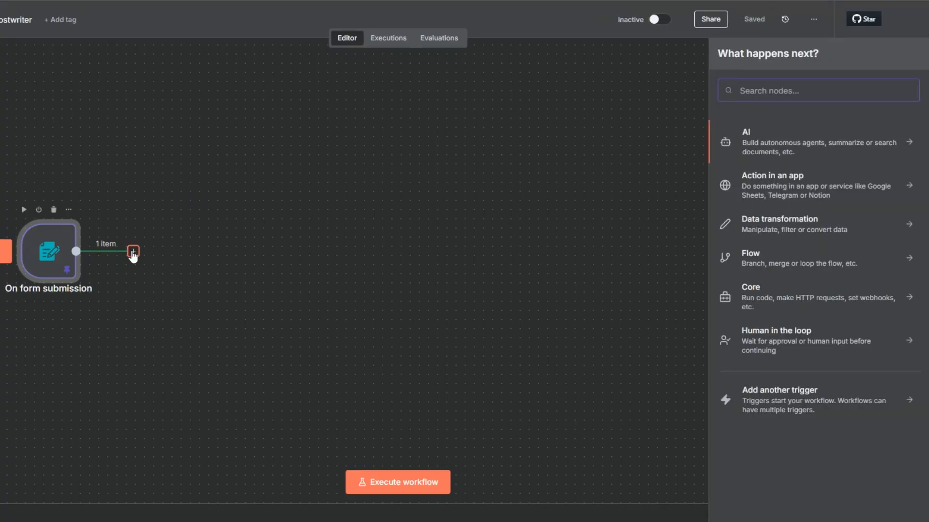
text(wait)
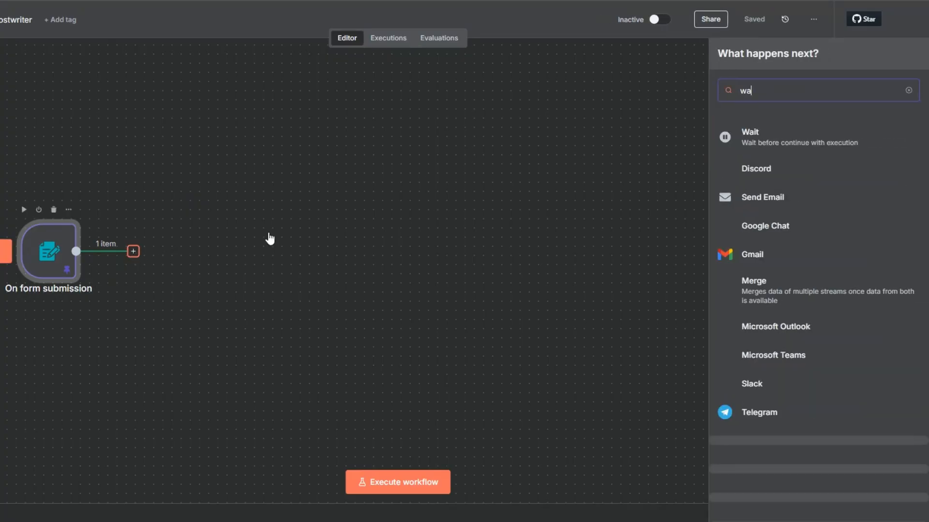
click(745, 138)
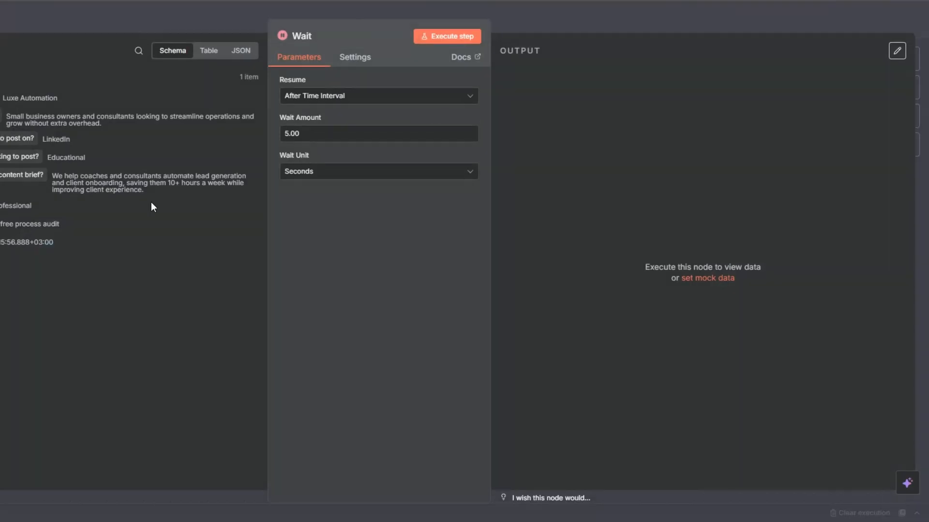
key(Escape)
key(F2)
click(311, 259)
text(5 Seconds)
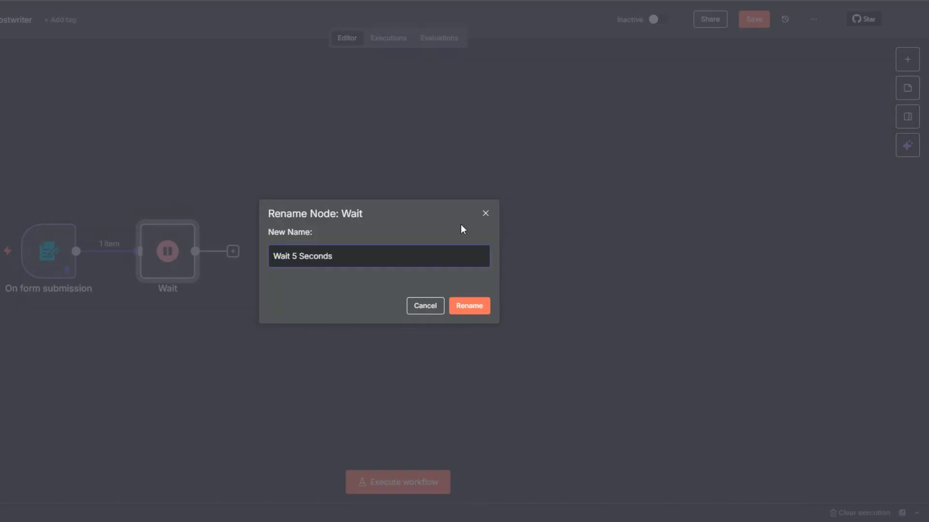
click(468, 306)
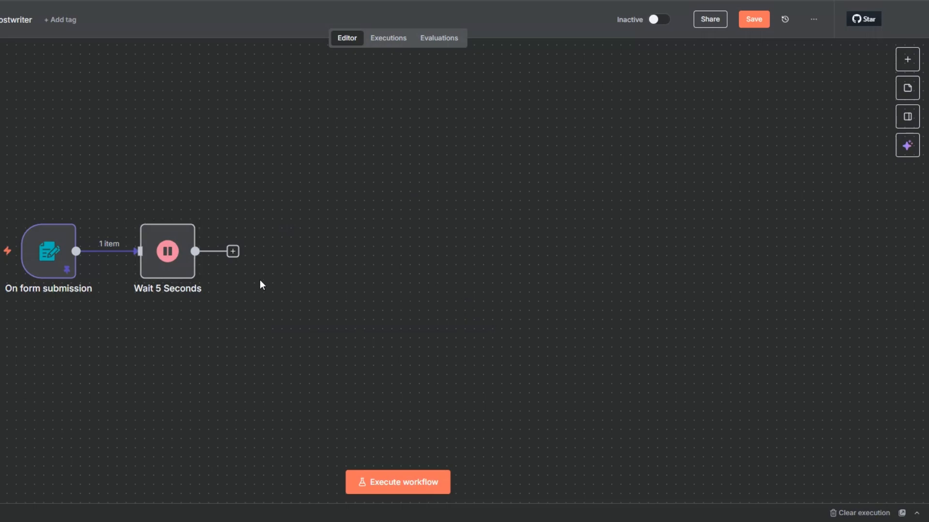
click(232, 245)
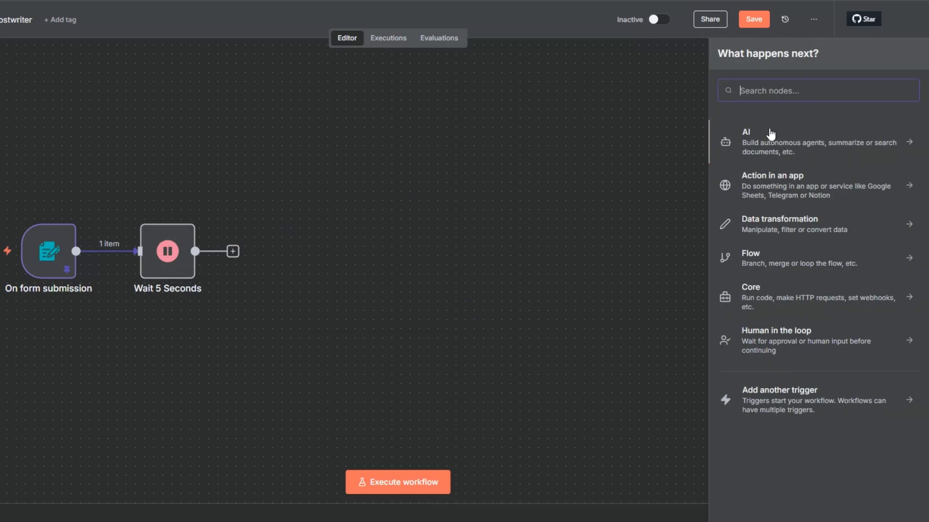
Add an Edit Fields (Set) node after Wait 5 Seconds and open its settings.
text(set)
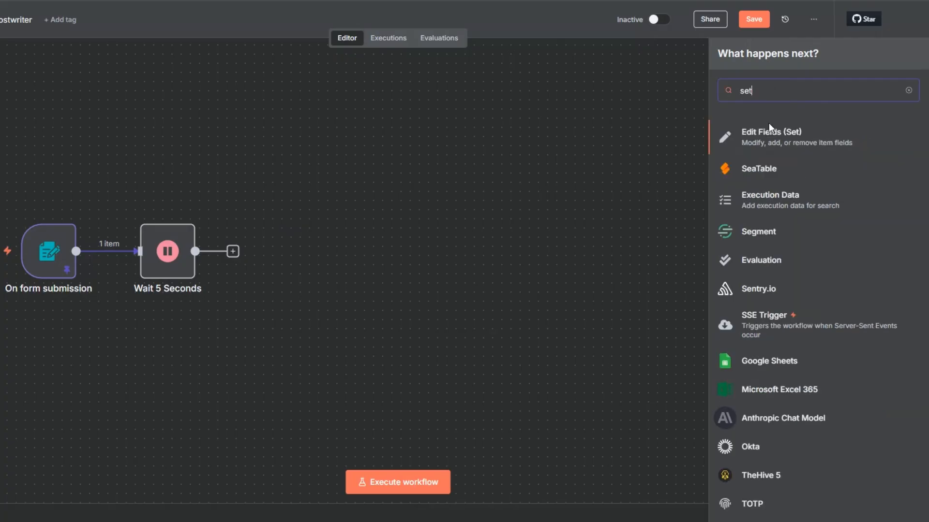
click(767, 138)
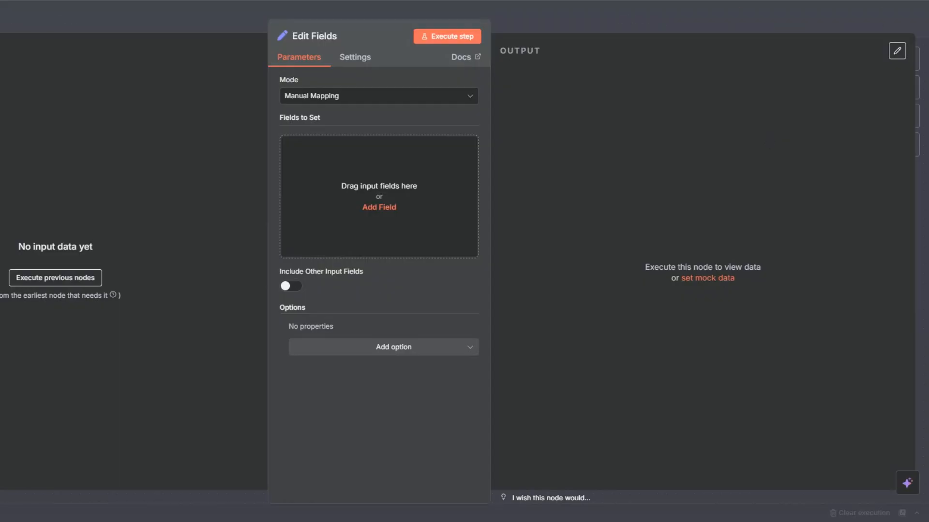
key(Escape)
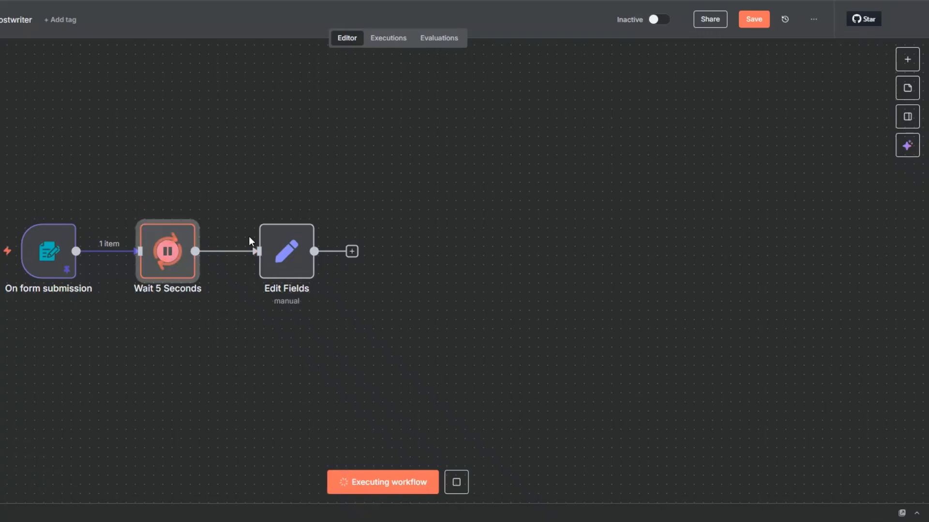
right_click(292, 260)
click(308, 273)
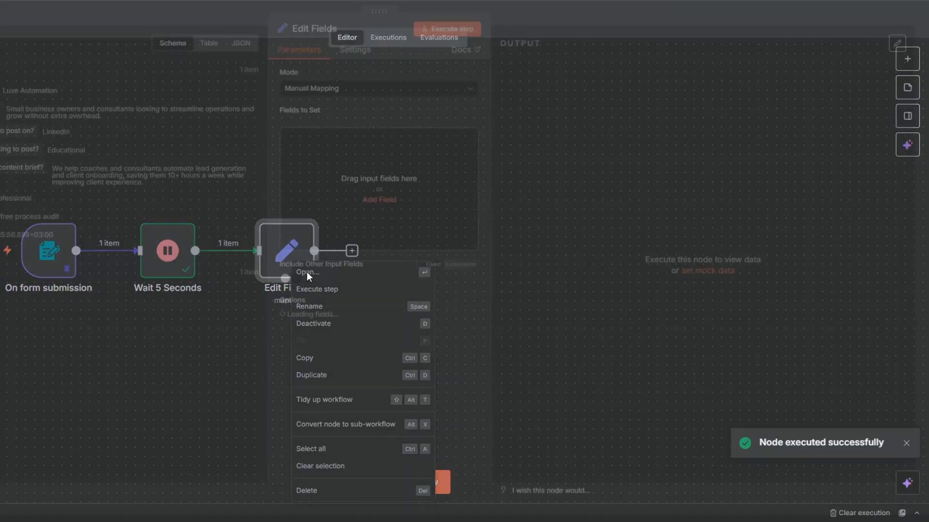
Map the company name, target audience and platform answers into fields companyname, targetaudience and platform.
drag(96, 96, 481, 189)
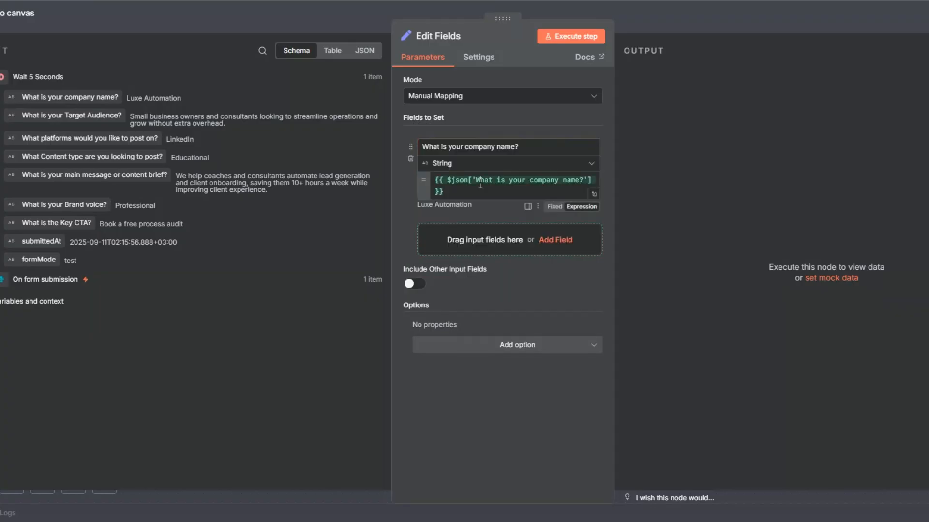
text(company)
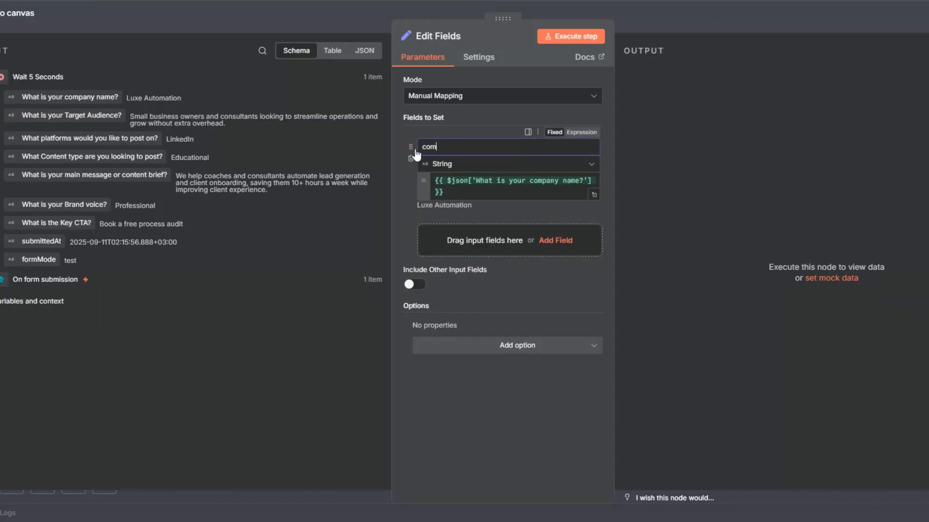
text(e)
drag(72, 115, 432, 257)
drag(527, 230, 423, 235)
text(targetaudience)
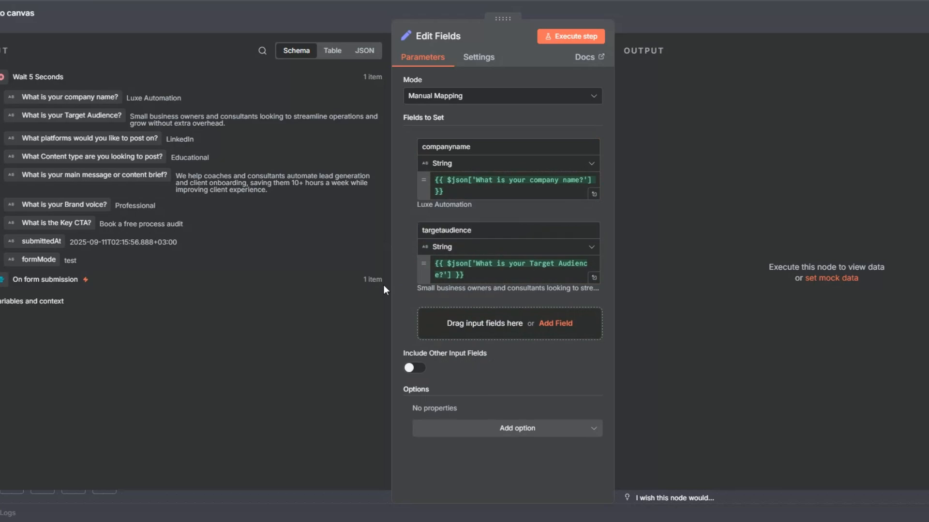
drag(116, 138, 466, 325)
drag(580, 315, 414, 316)
text(platform)
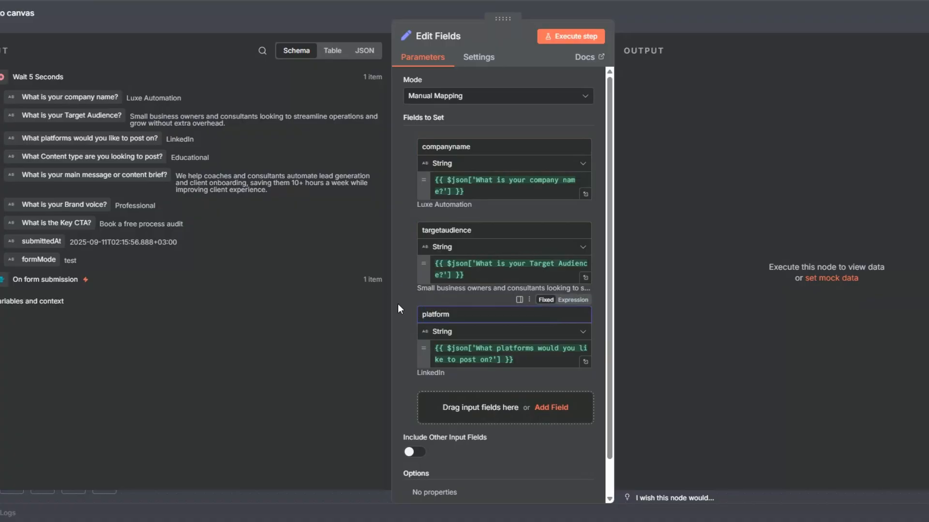
Map the content type and content brief answers into fields content_type and content_brief.
scroll(415, 325, down, 1)
drag(111, 158, 497, 361)
drag(563, 360, 420, 357)
text(conte)
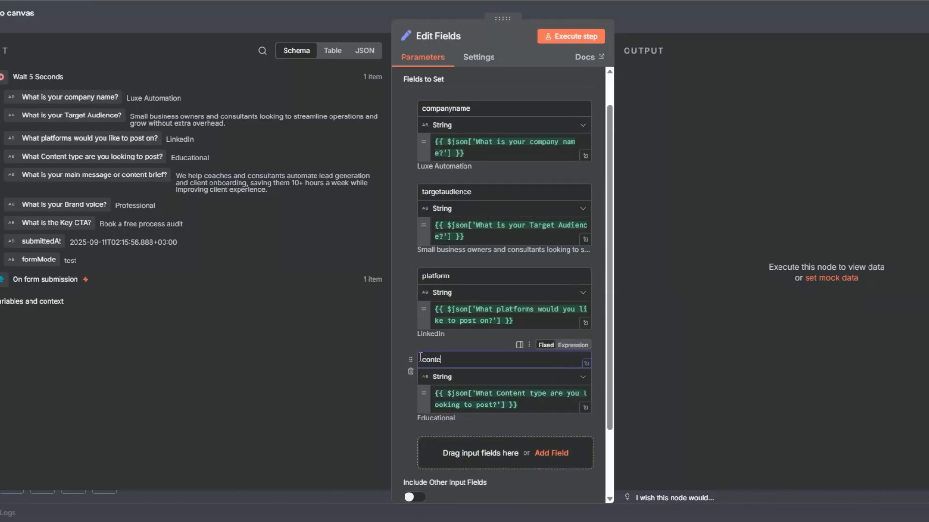
text(nttype)
scroll(455, 352, down, 2)
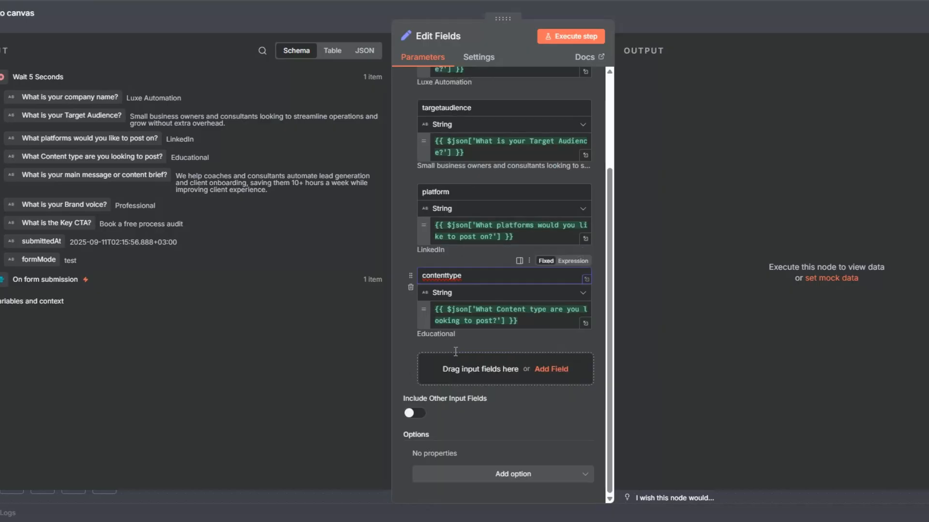
click(448, 275)
text(_)
drag(116, 179, 446, 380)
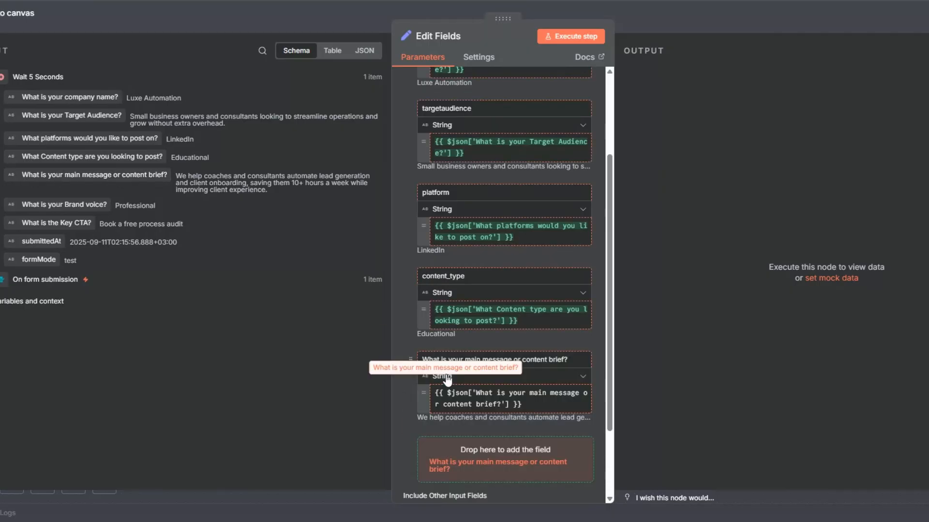
drag(570, 358, 423, 358)
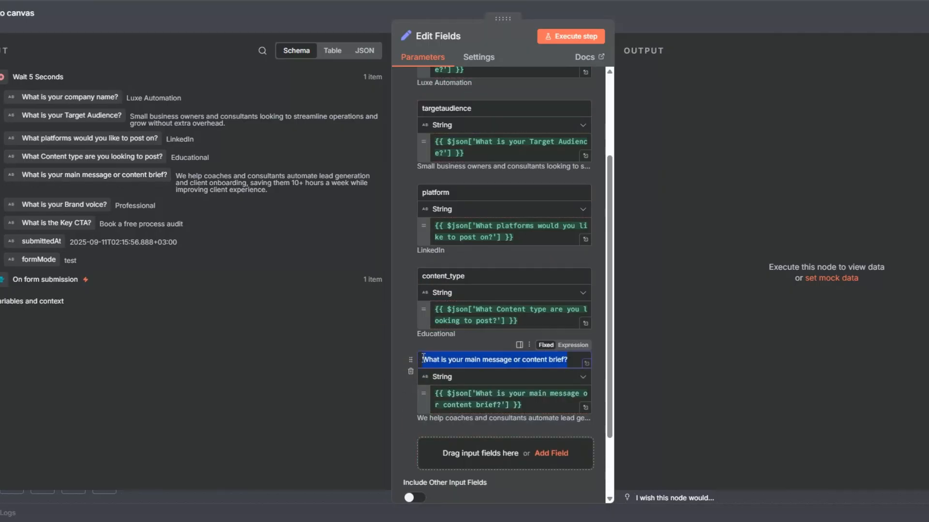
text(content)
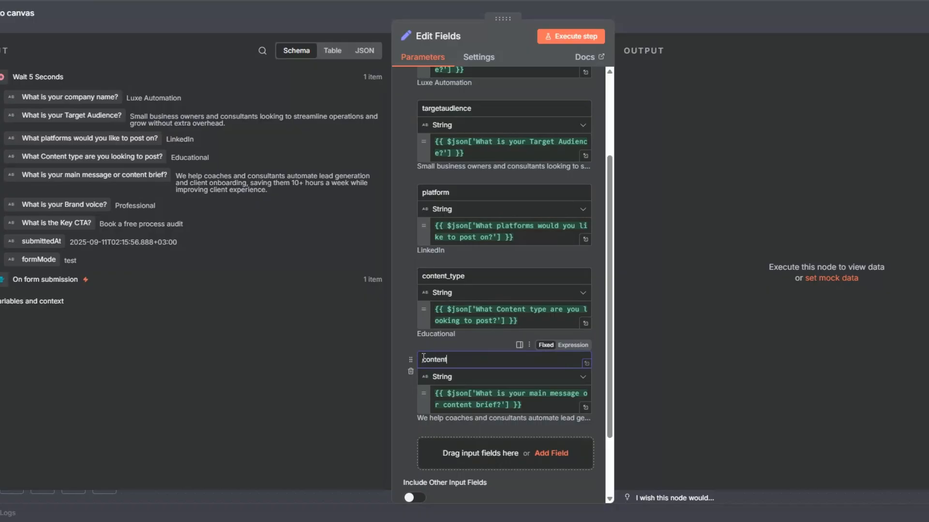
text(_brief)
Rename the first two fields to company_name and target_audience.
scroll(435, 194, up, 3)
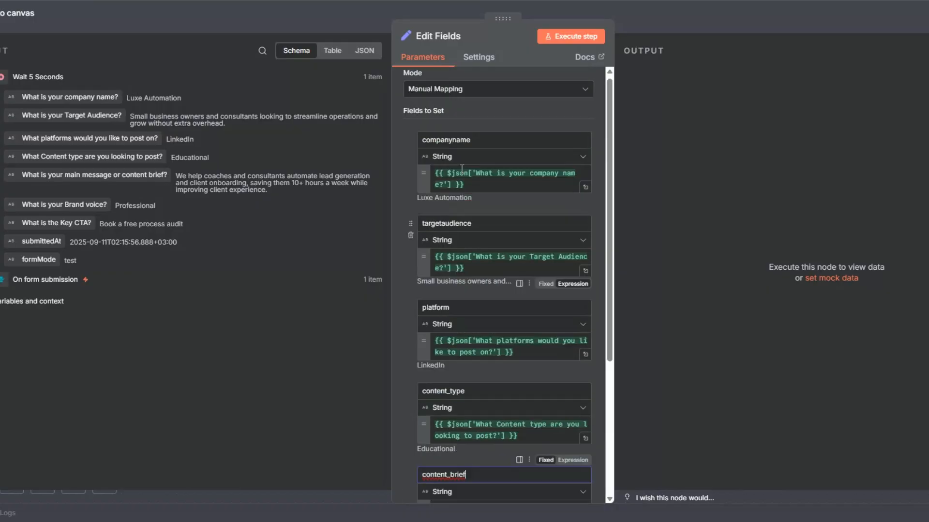
click(453, 147)
text(_)
click(444, 231)
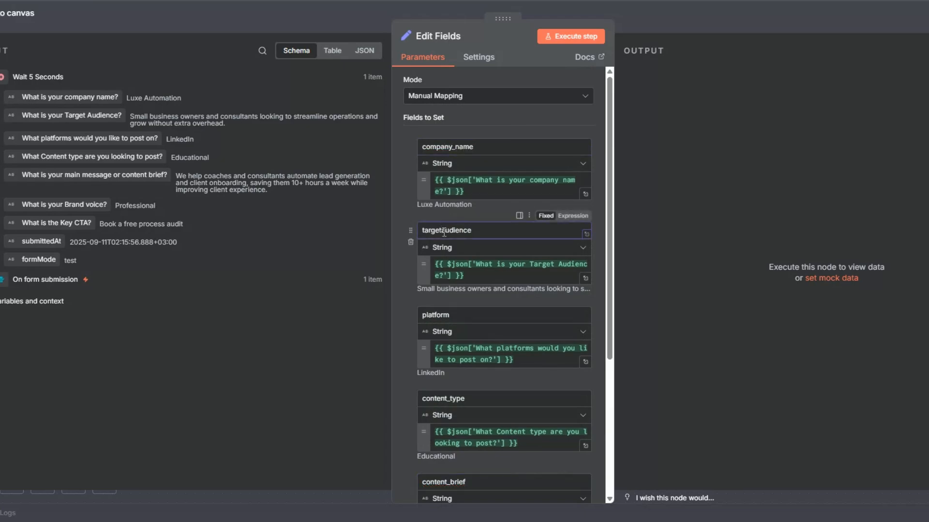
text(_)
Map the Brand voice and Key CTA answers into brand_voice and key_cta, then run the node.
scroll(401, 370, down, 5)
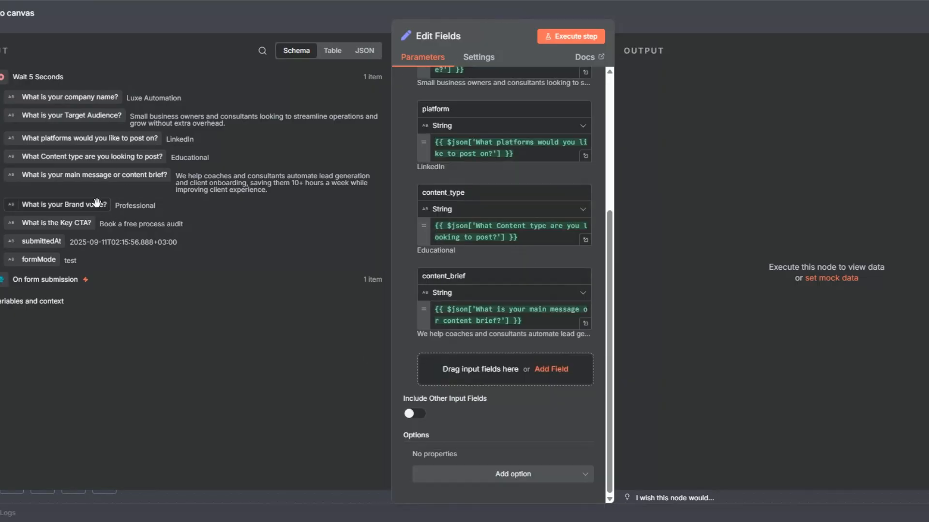
drag(92, 204, 435, 376)
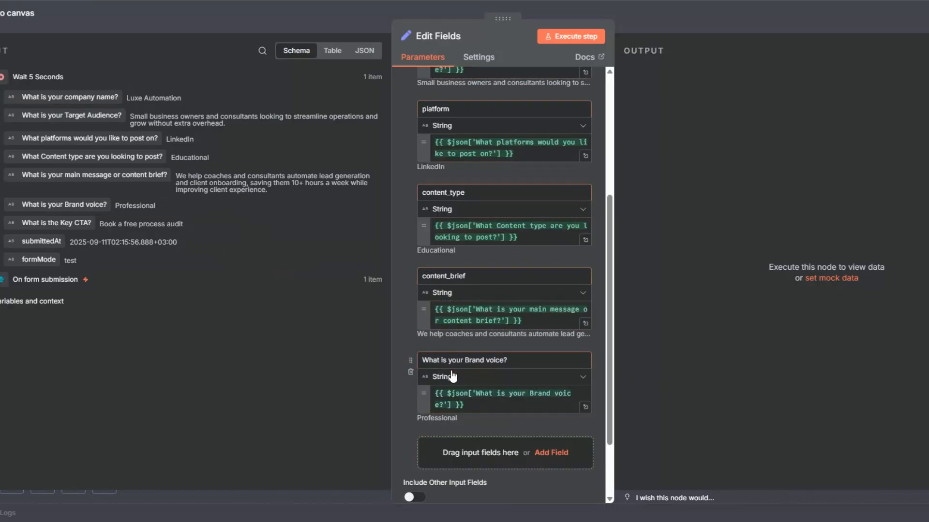
triple_click(418, 362)
text(br)
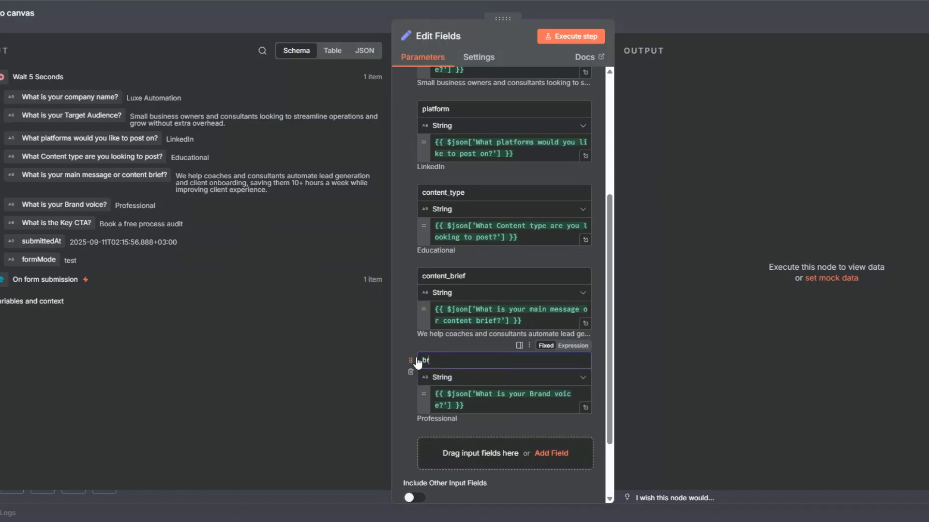
text(and_voice)
scroll(414, 380, down, 3)
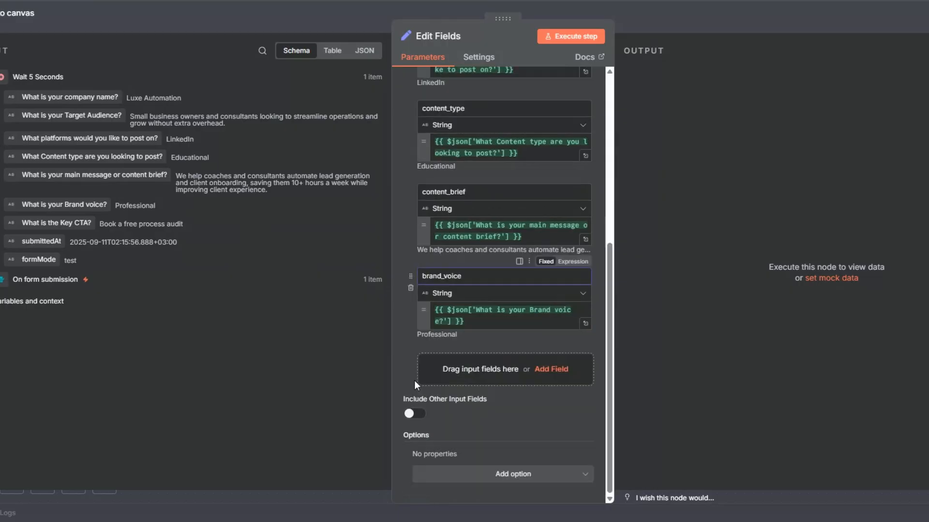
drag(57, 223, 437, 369)
drag(493, 359, 410, 366)
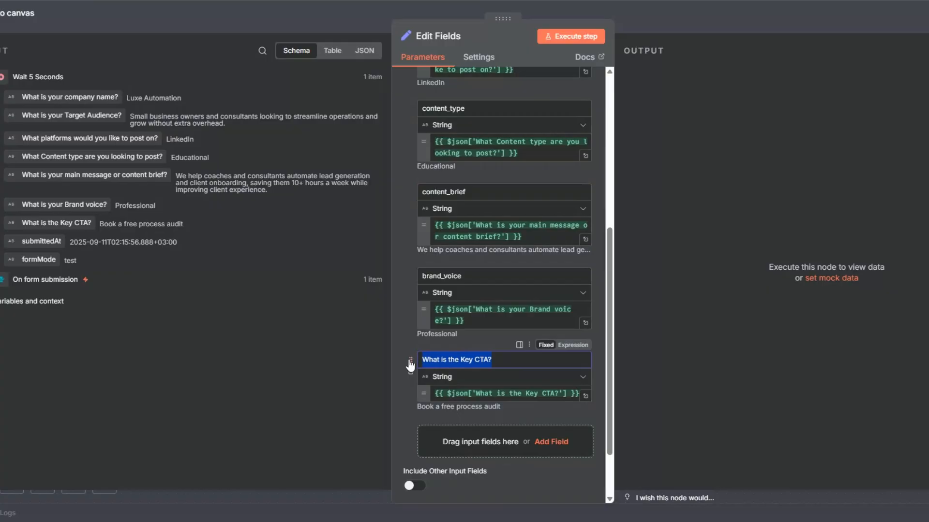
text(key)
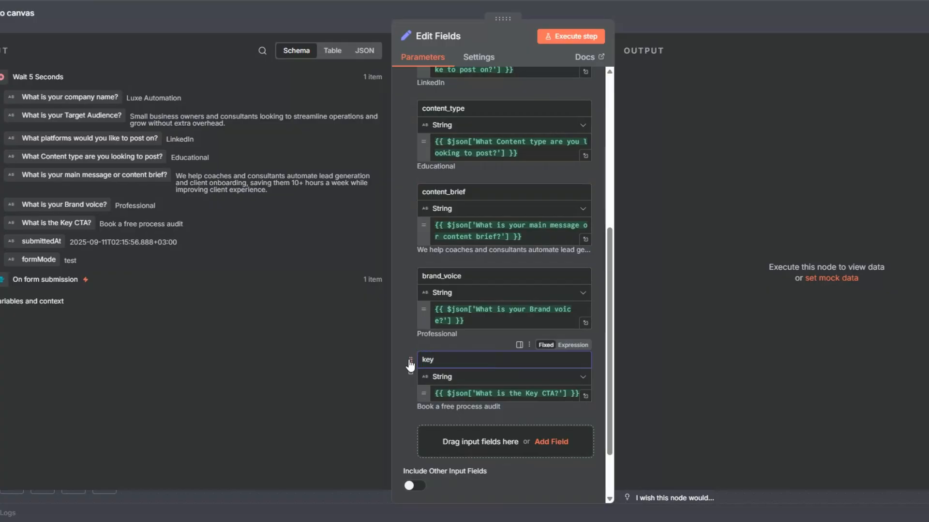
text(_cta)
click(451, 38)
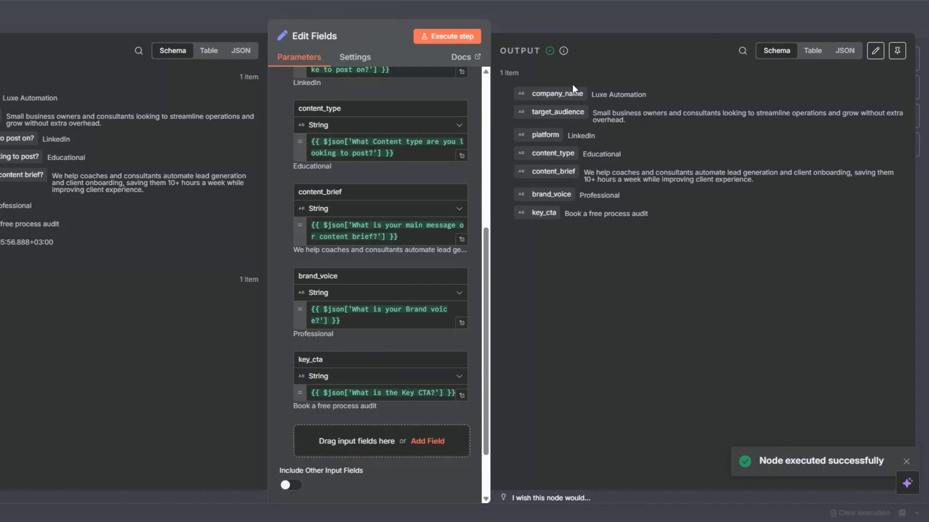
After Edit Fields, add OpenAI's Message a model action from the AI nodes.
key(Escape)
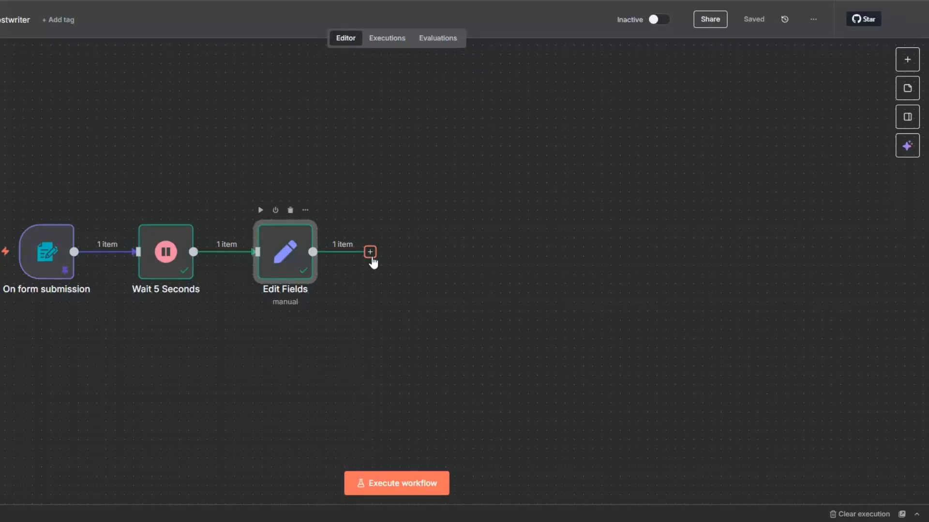
click(370, 254)
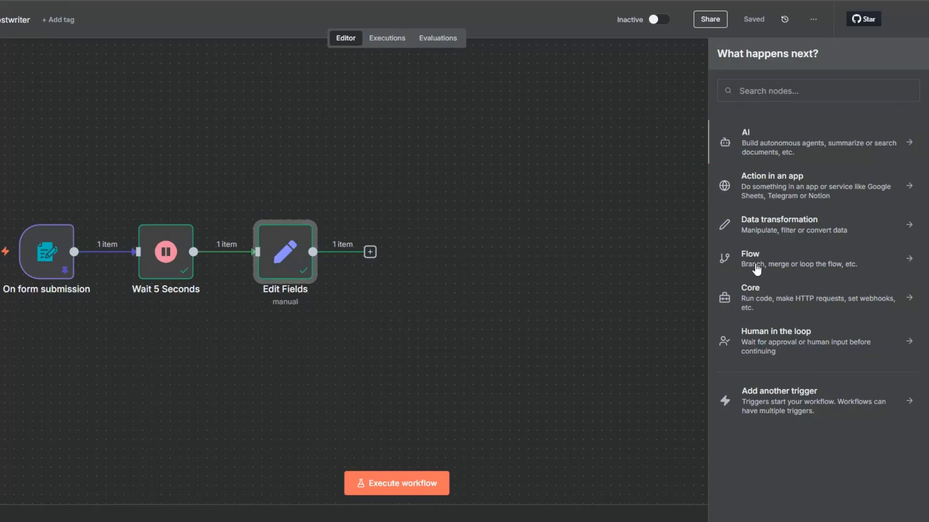
click(748, 140)
click(745, 316)
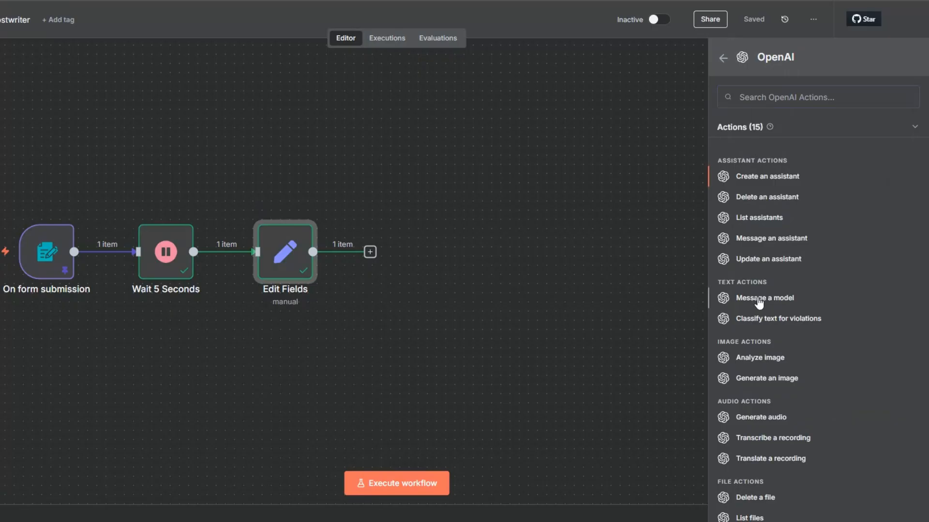
click(758, 299)
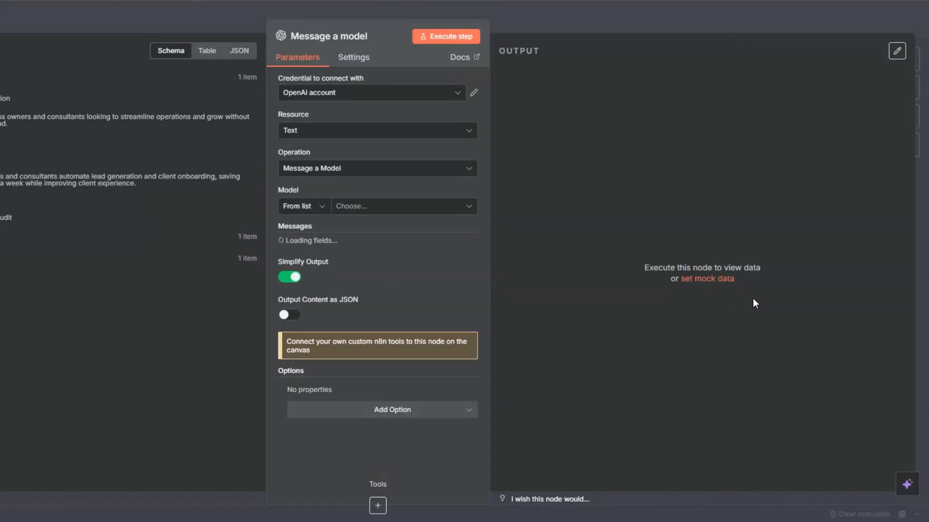
Begin creating a new OpenAI credential, then close the setup unfinished.
click(373, 94)
click(366, 152)
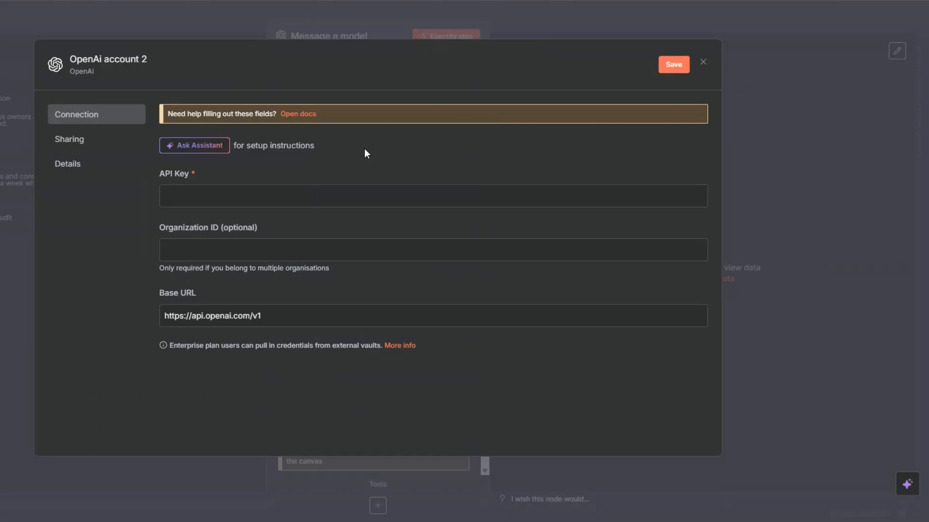
click(211, 203)
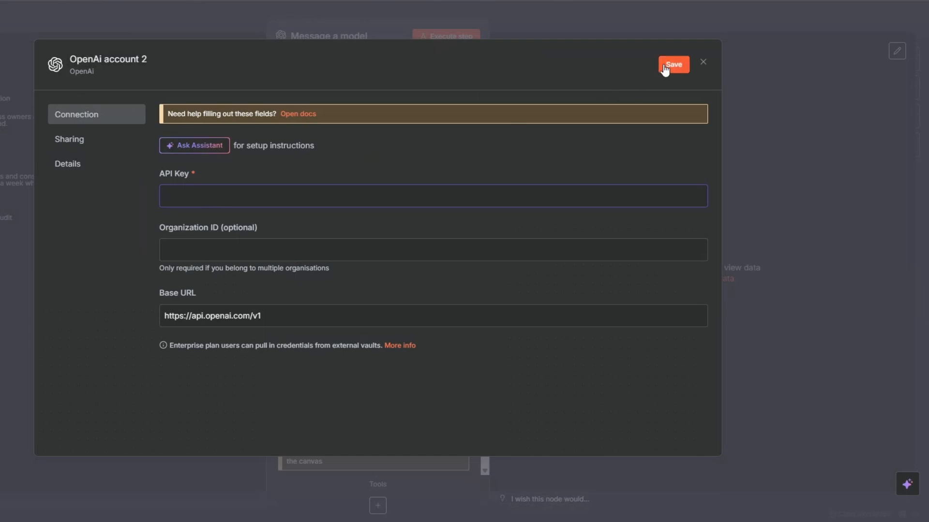
click(703, 62)
Select GPT-4.1 as the model for Message a model.
click(375, 209)
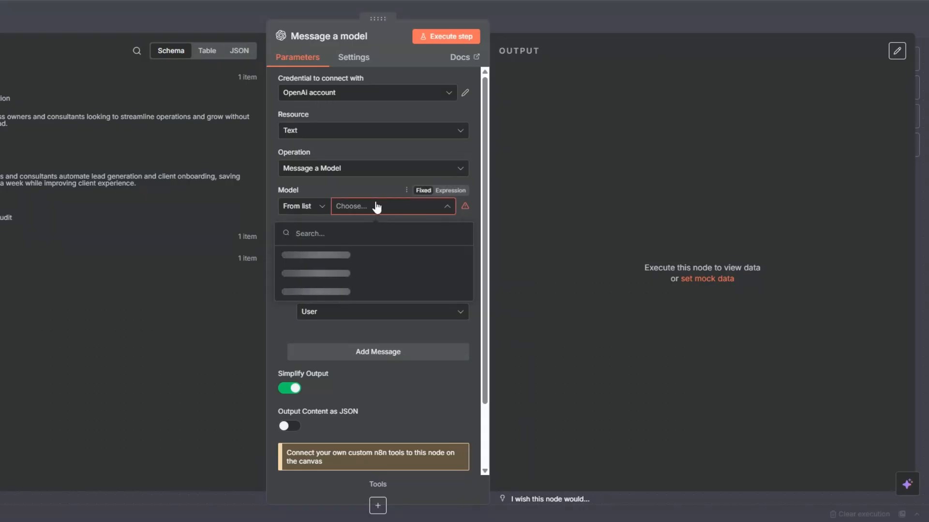
scroll(365, 274, down, 4)
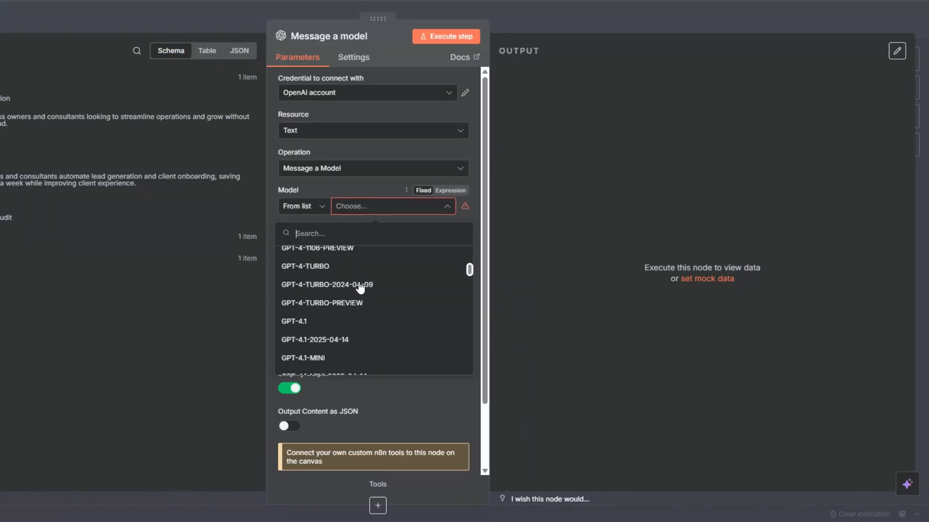
click(349, 323)
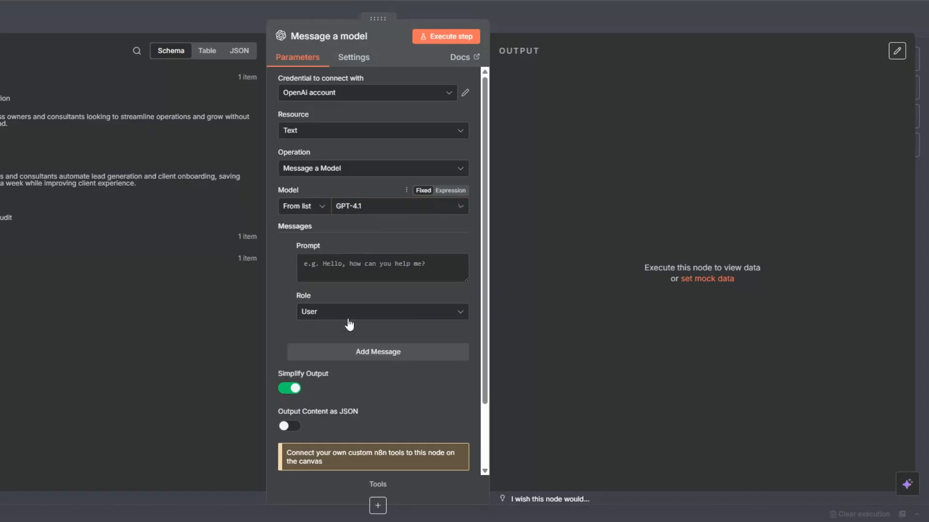
click(364, 214)
scroll(358, 305, down, 5)
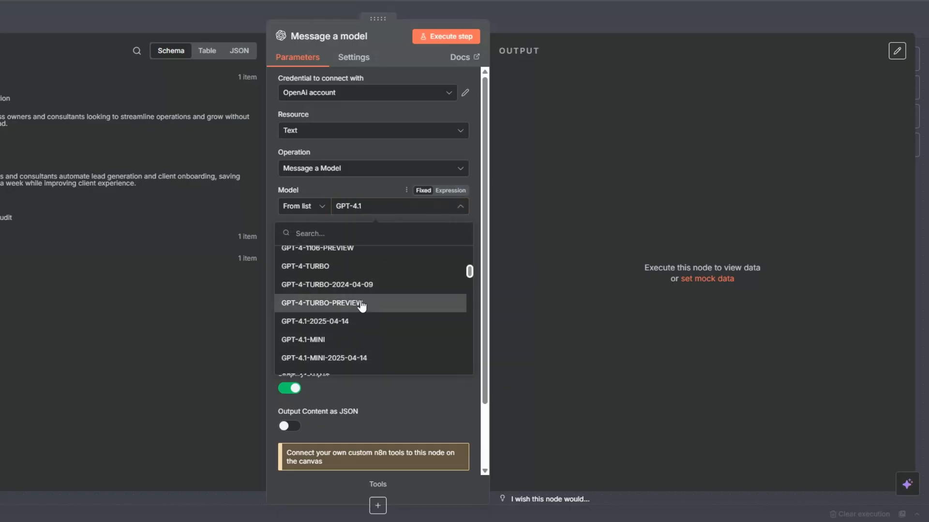
scroll(360, 306, down, 5)
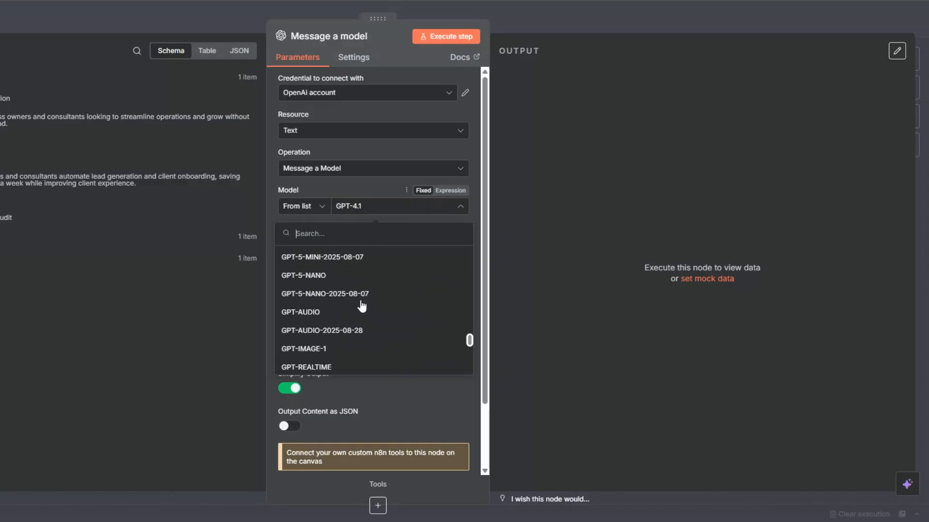
click(364, 208)
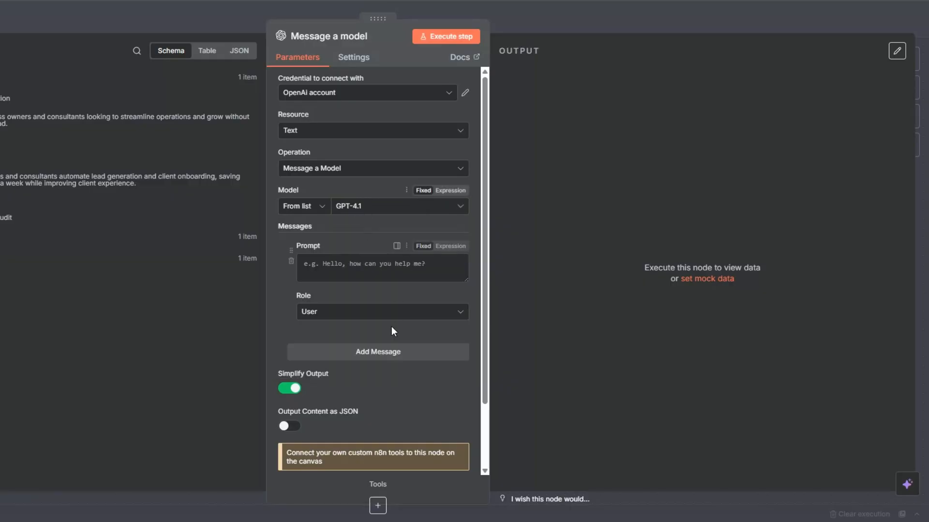
Add a System message containing the pasted content-brief assistant instruction as an expression.
click(390, 313)
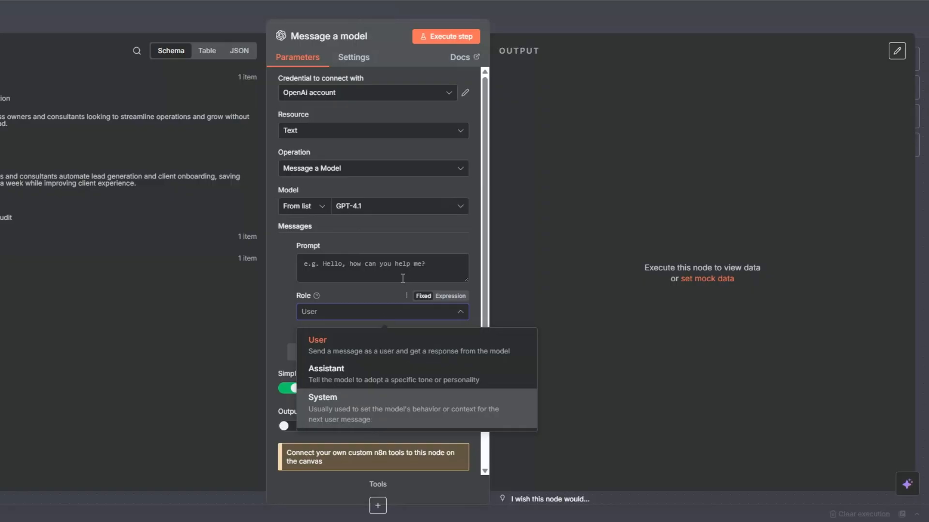
click(389, 405)
click(444, 246)
click(463, 265)
text(You are an assistant that prepares structured content briefs for social media ghostwriting.)
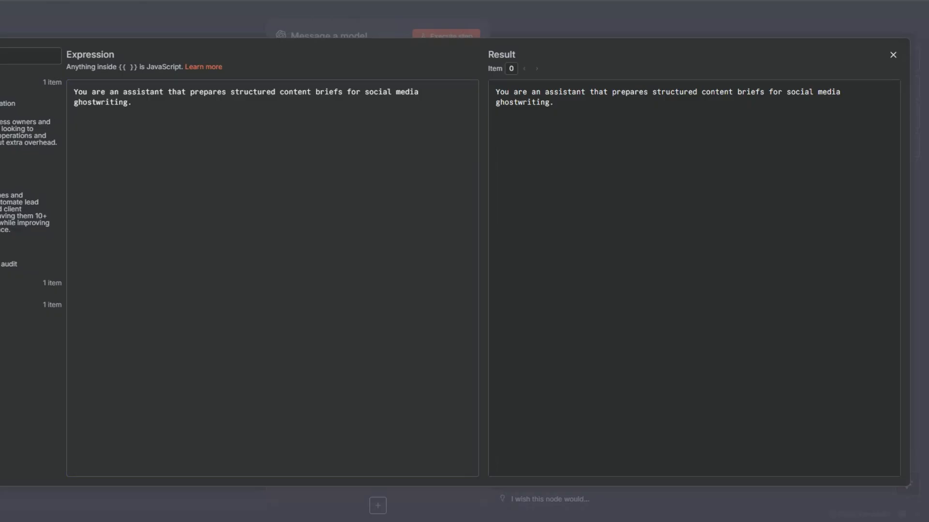
key(Escape)
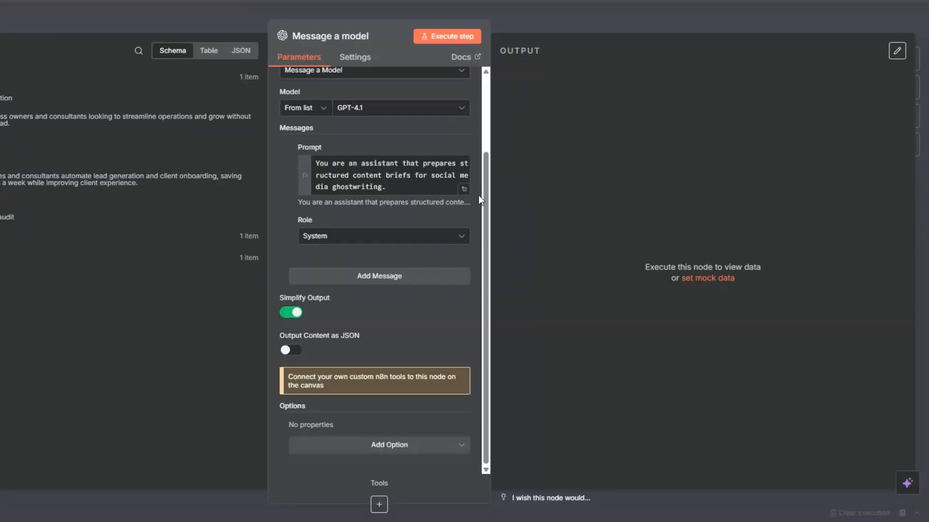
Add a second message with the pasted form-normalizing user prompt as an expression.
click(379, 284)
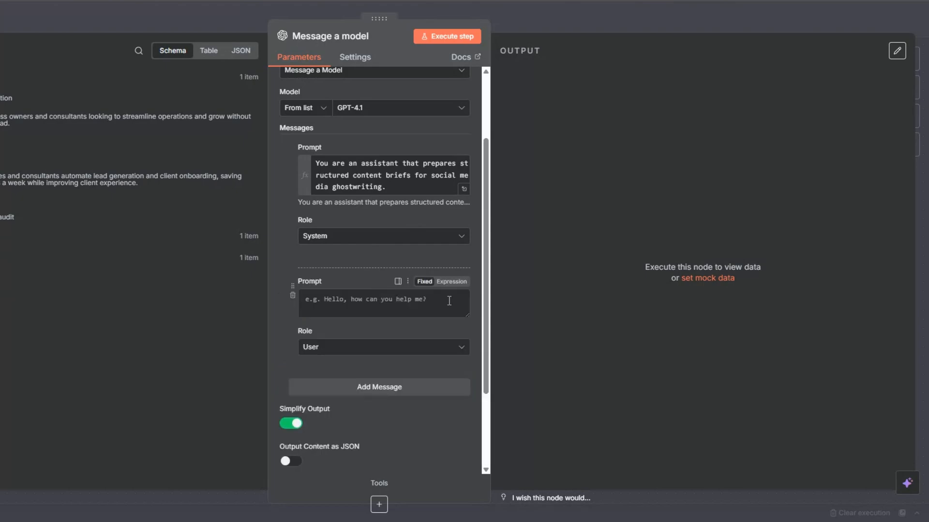
click(451, 282)
click(463, 300)
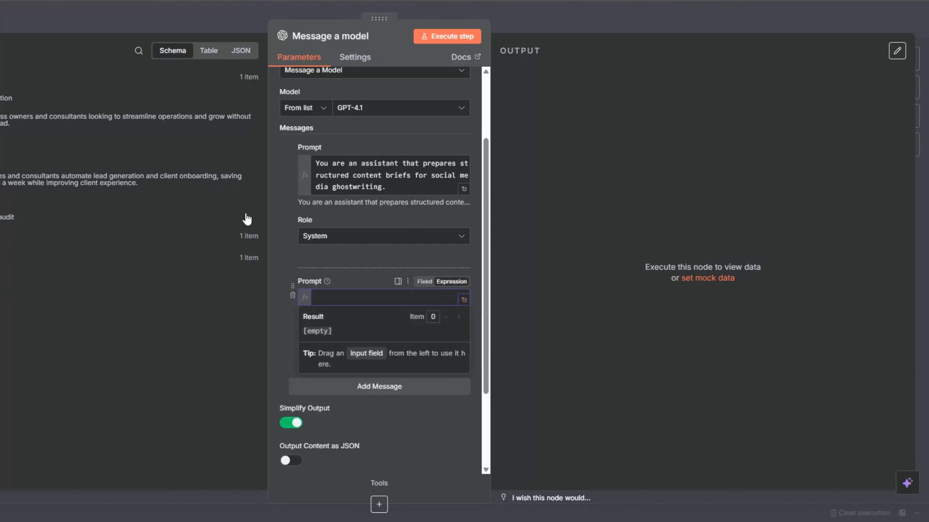
text(Take the following raw form inputs and normalize them into a clear, concise JSON object.  Form inputs: Brand:  {{ $json.company_name }} Audience: {{ $json.target_audience }} Platforms: {{ $json.platform }} Content Type: {{ $json.content_type }} Message/Brief: {{ $json.content_brief }} Voice: {{ $json.brand_voice }} CTA: {{ $json.key_cta }}  Output a JSON object with this schema: {   "brand": "",   "audience": "",   "platforms": [],   "content_type": "",   "summary": "2-3 sentence summary of the message",   "key_points": ["point1", "point2", "point3"],   "tone": "",   "call_to_action": "",   "keywords": [],   "hashtags": [],   "assets": [],   "preferred_publish_time": "",   "restrictions": [] })
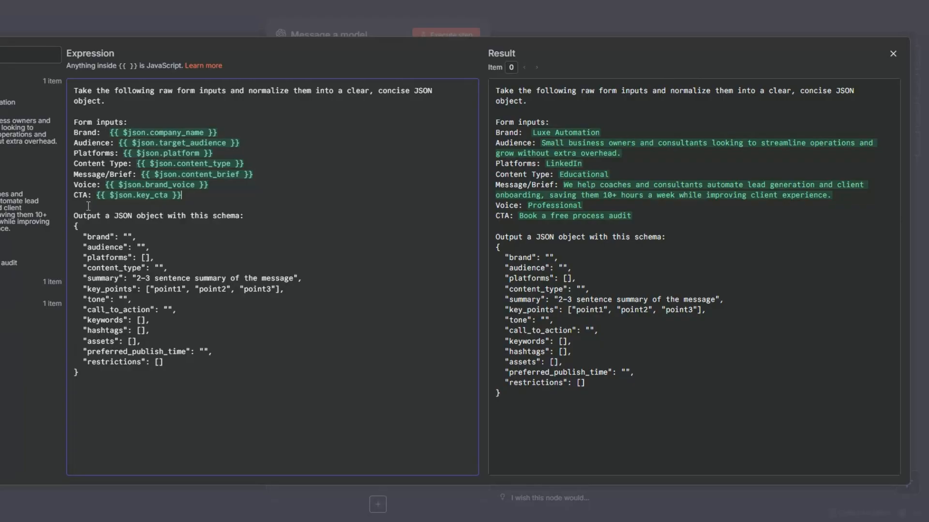
Review the prompt's JSON output schema and run the model node.
drag(89, 207, 231, 283)
click(194, 390)
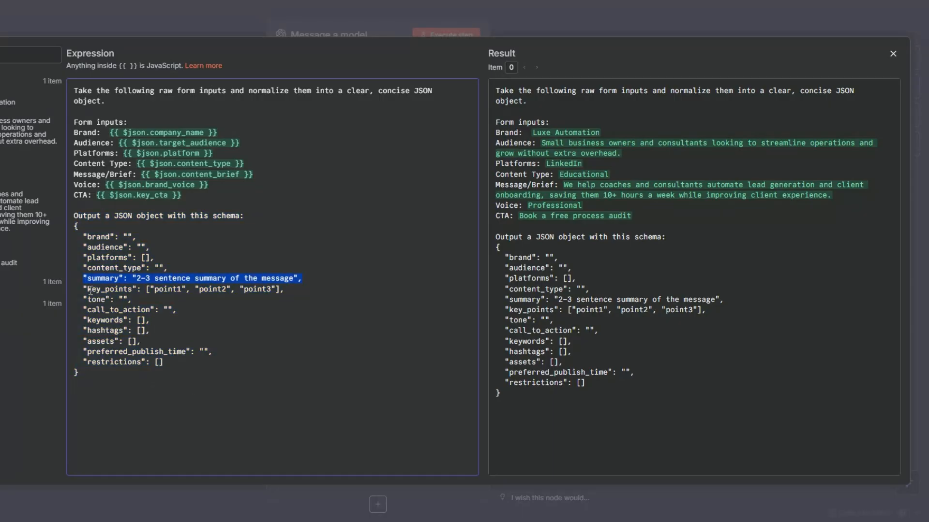
drag(80, 289, 180, 289)
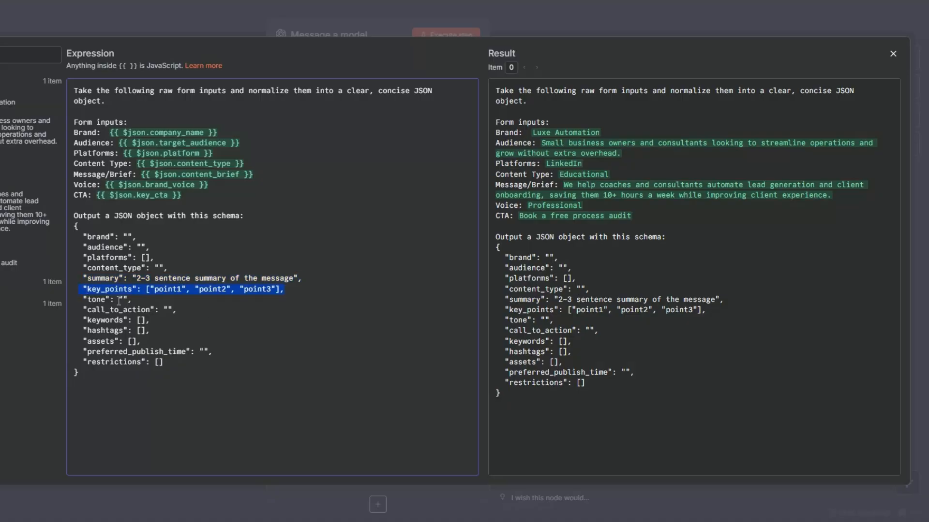
drag(83, 320, 194, 354)
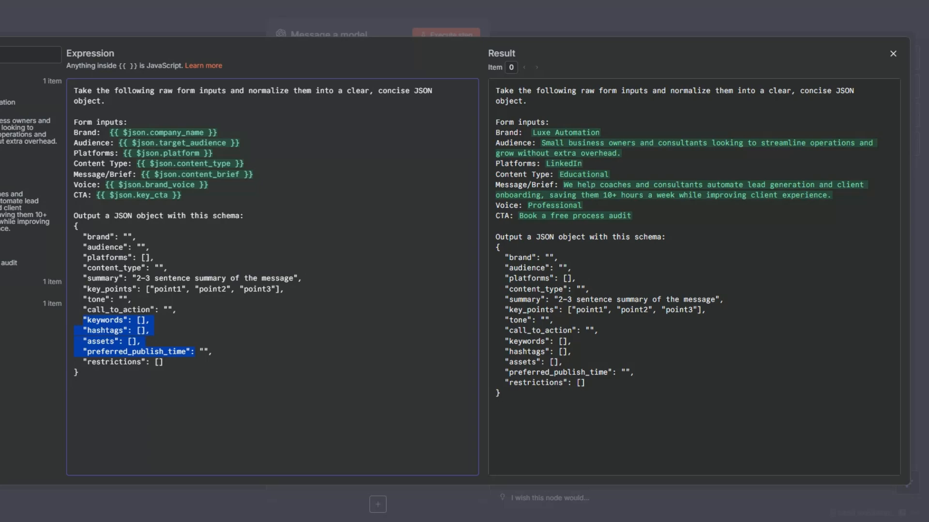
scroll(310, 134, down, 4)
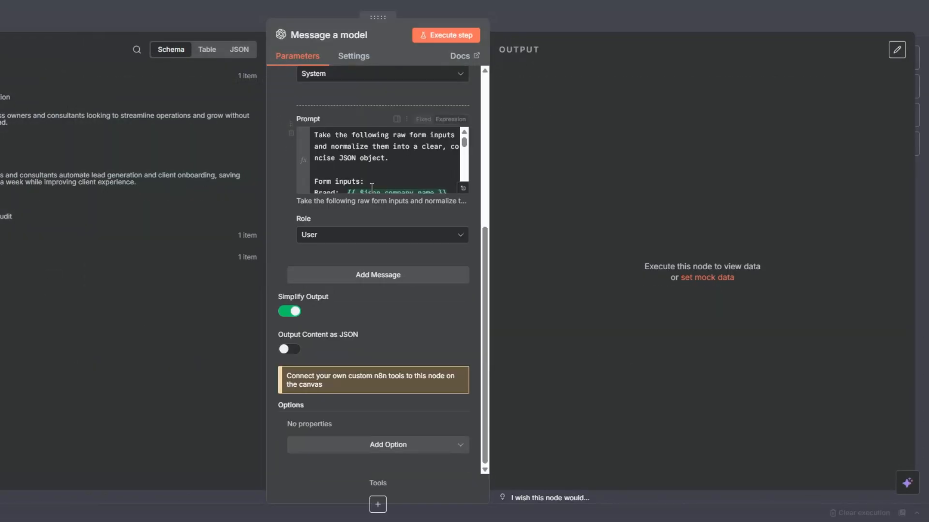
scroll(309, 134, up, 4)
click(428, 39)
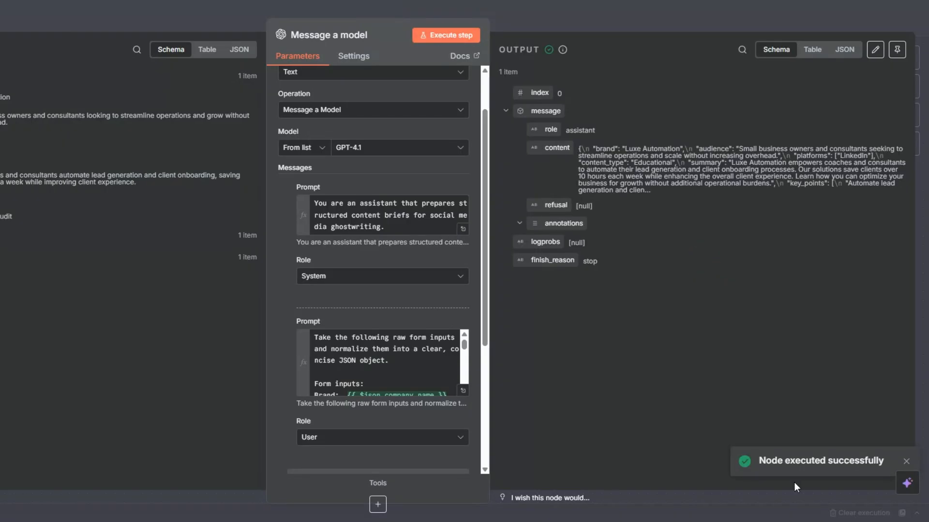
Review the generated content JSON as a table, then return to the canvas.
click(813, 53)
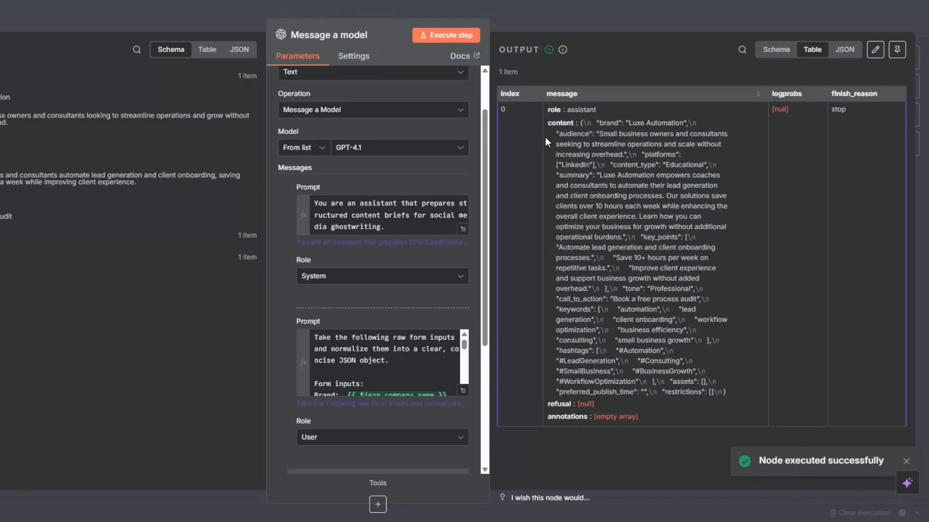
drag(544, 137, 716, 396)
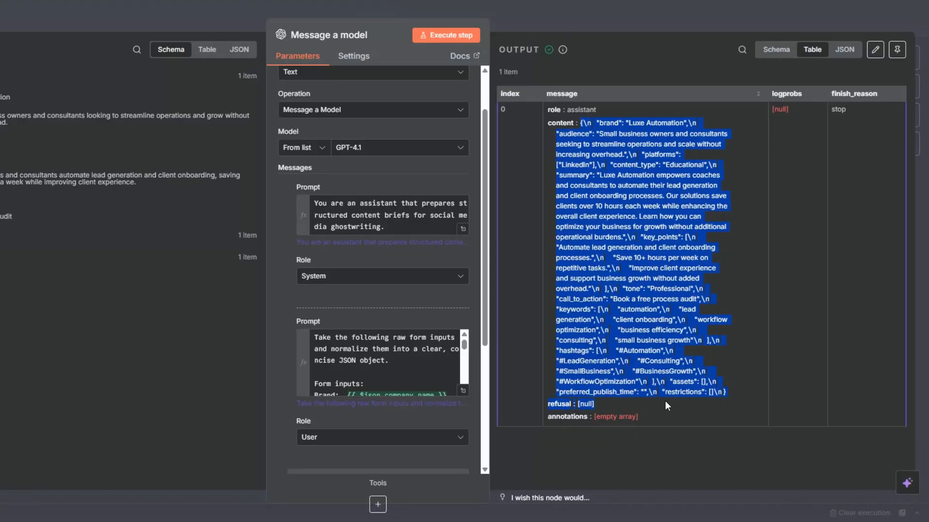
key(Escape)
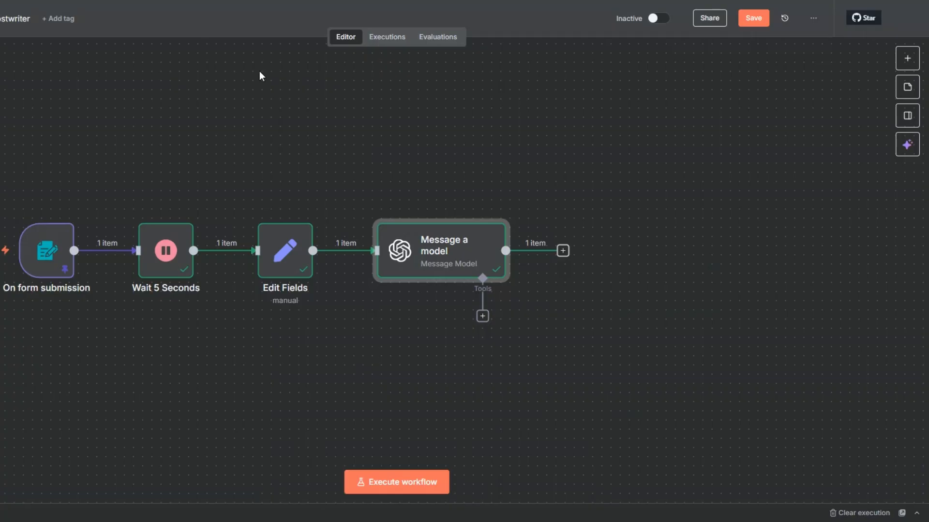
Rename the Message a model node to 'Enrich Content Brief' and save the workflow.
right_click(448, 269)
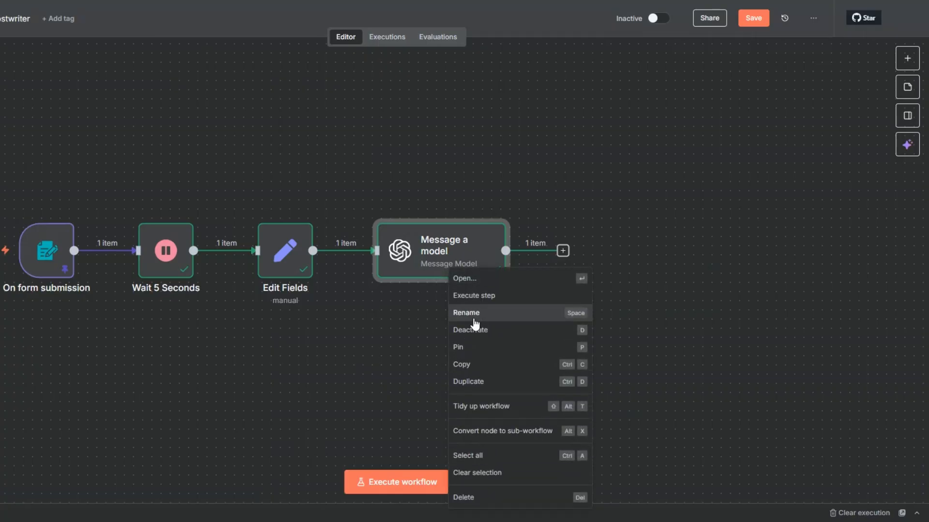
click(474, 320)
text(E)
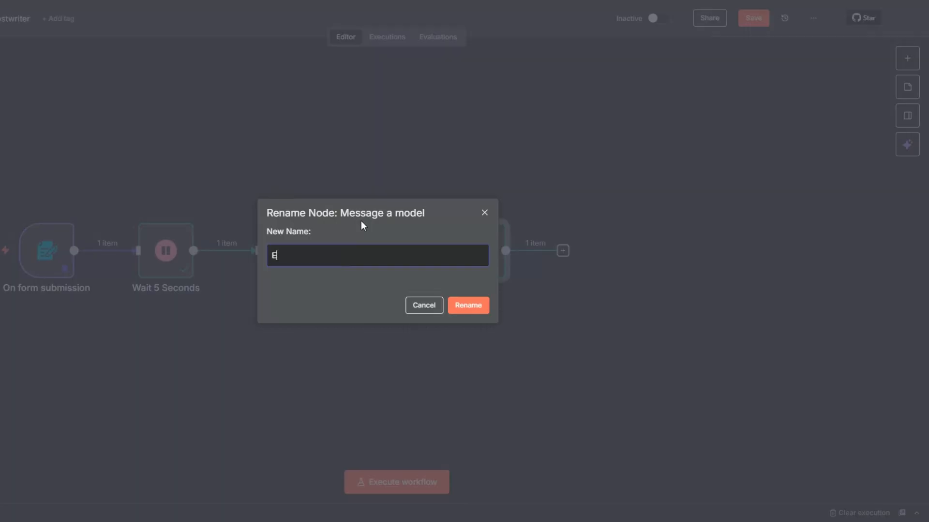
text(nrich Content Brief)
click(456, 309)
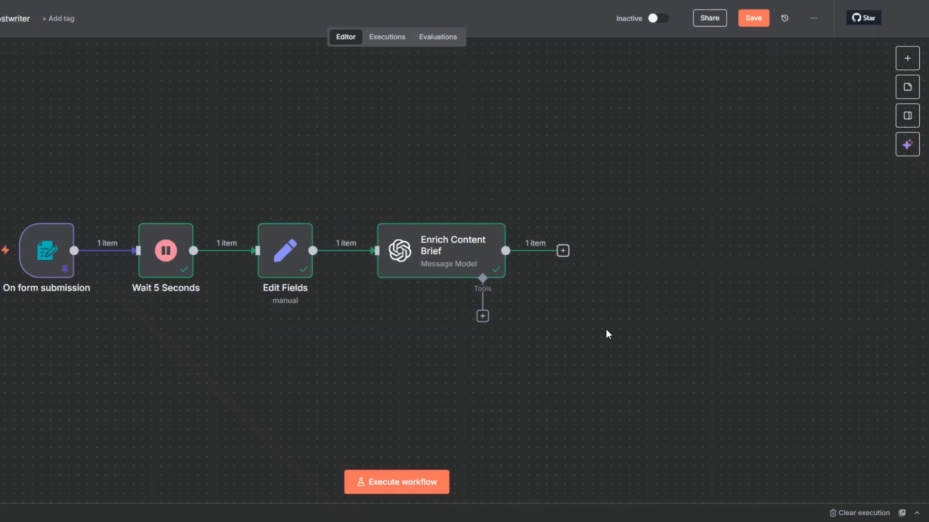
click(753, 18)
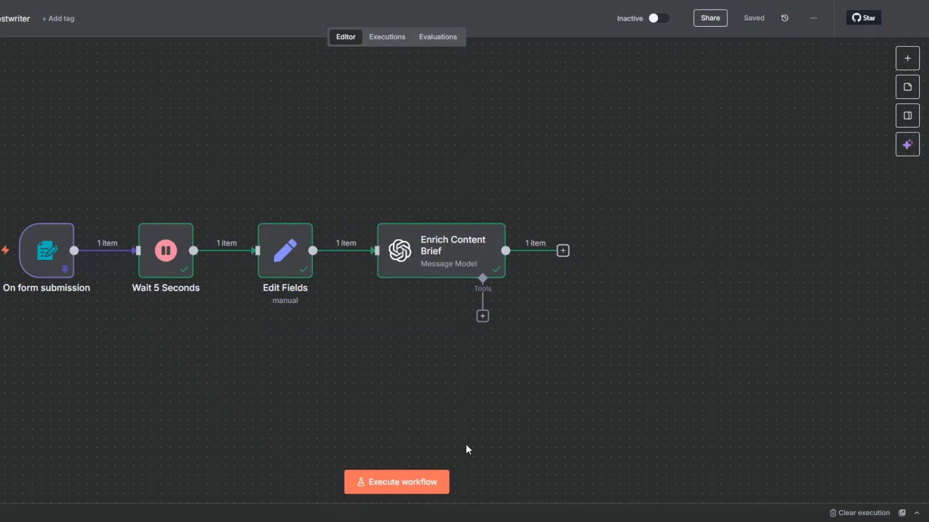
scroll(467, 219, down, 2)
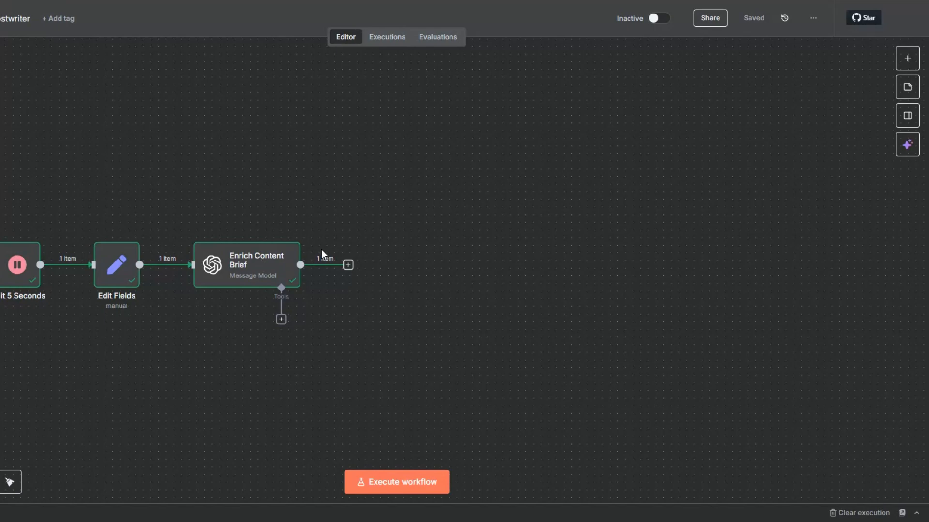
Add an OpenAI Message a model node after Enrich Content Brief, with its model list open.
click(348, 265)
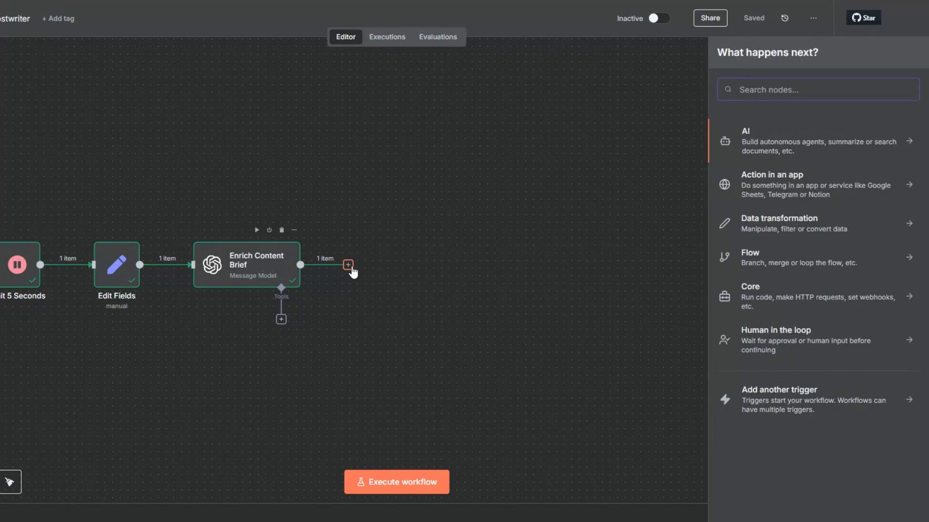
click(742, 141)
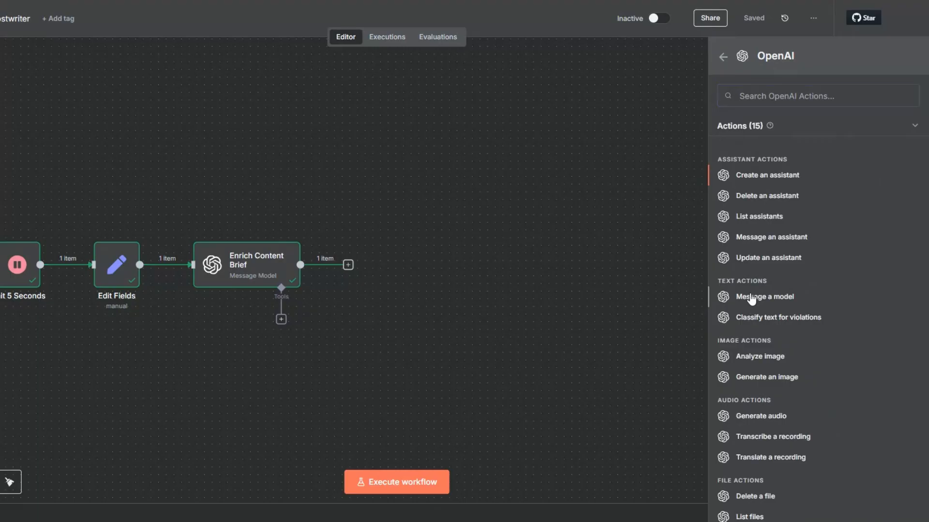
click(750, 297)
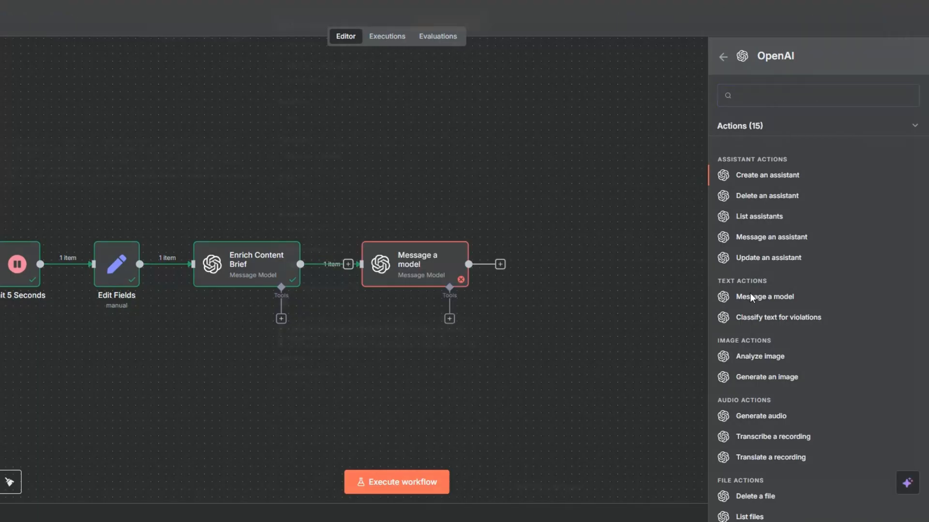
click(375, 205)
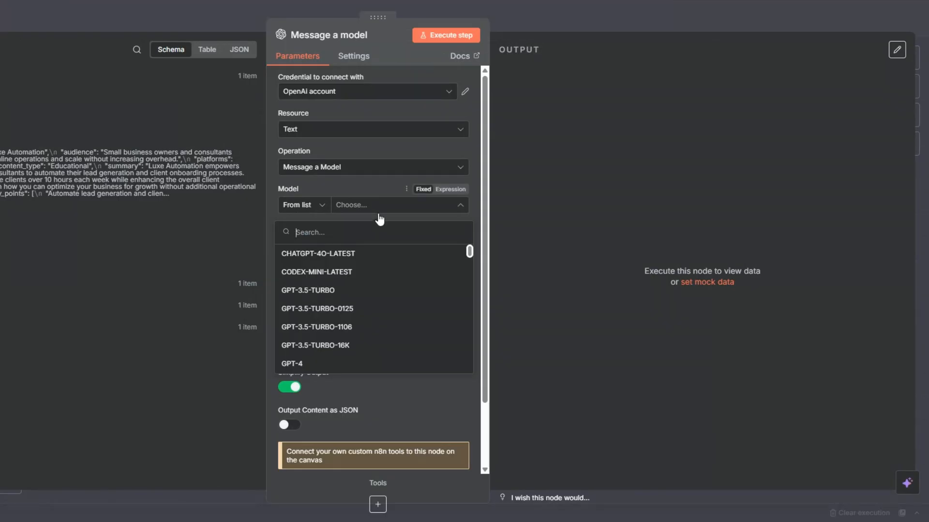
Select GPT-4.1 and paste the professional ghostwriter prompt as a System message.
scroll(368, 290, down, 3)
scroll(367, 300, down, 5)
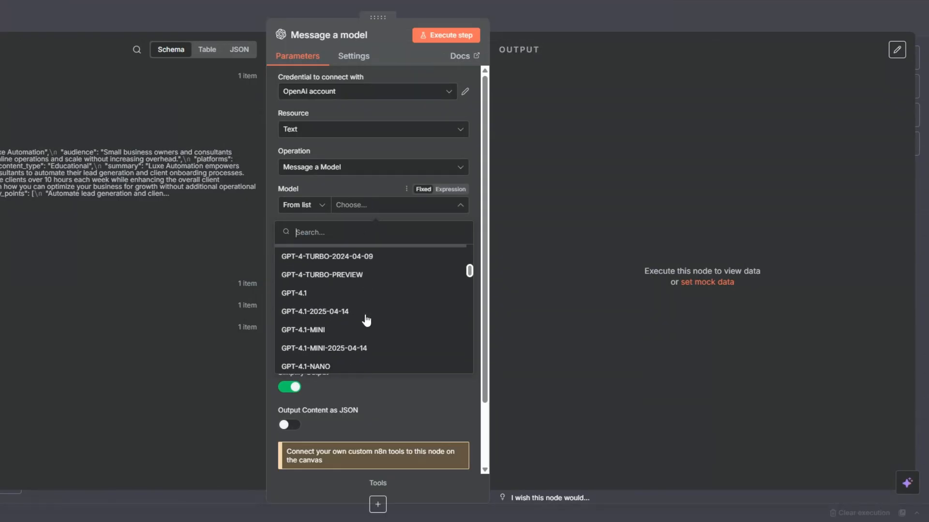
click(351, 265)
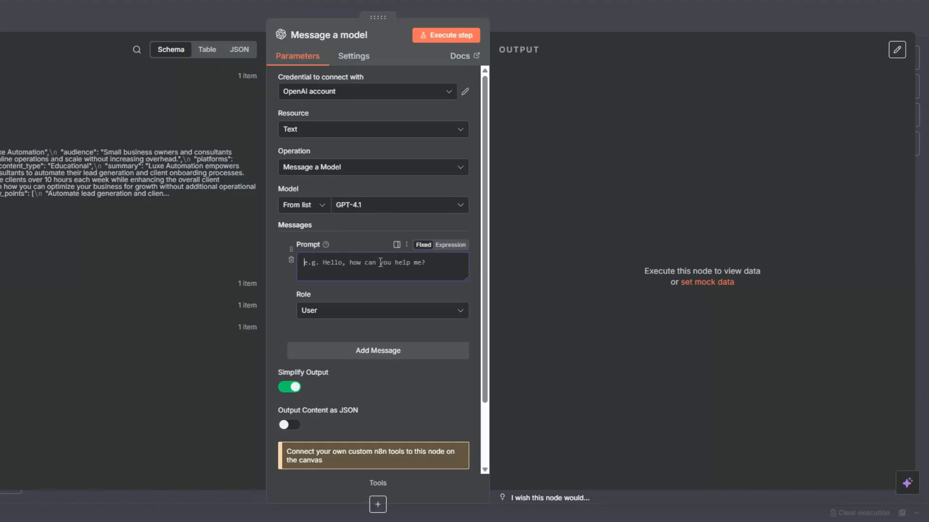
click(378, 310)
key(Return)
click(337, 267)
text(You are a professional ghostwriter creating high-value content for a specific platform.)
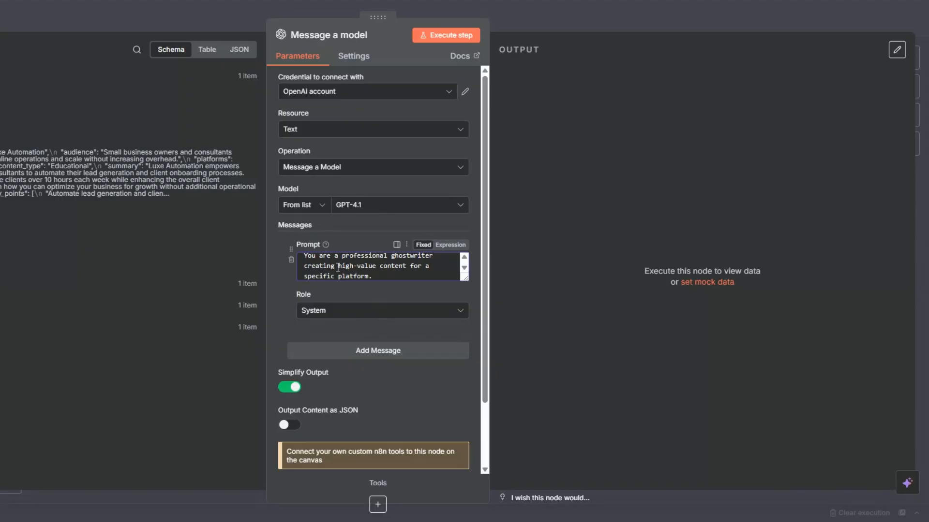
Add a second message in Expression mode and paste the master-post prompt.
click(379, 356)
click(449, 357)
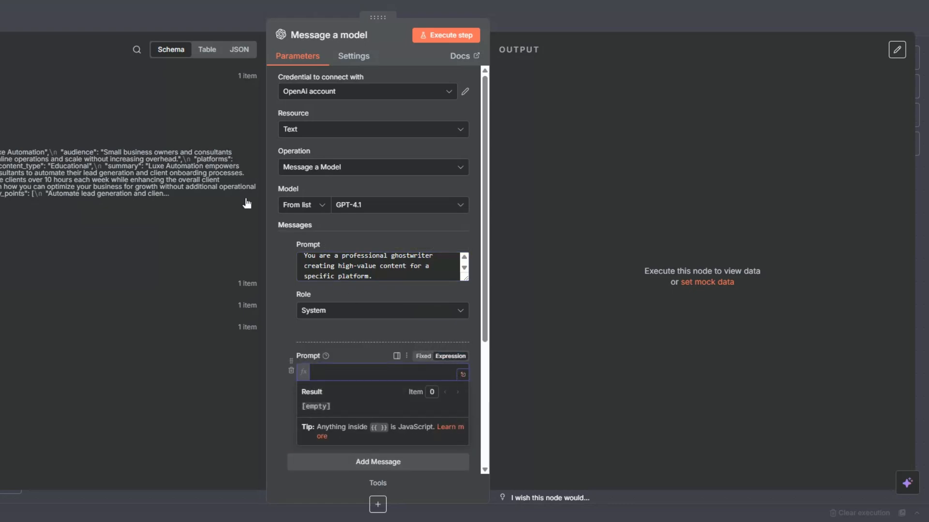
text(Use the following research and enriched context:  [CONTEXT] {{ $json.message.content }}  Your goal: Deliver immense value by helping the audience (primarily business owners and professionals) with actionable insights, strategies, or perspectives they can immediately apply.  Write one master post tailored for a specific platform with these requirements:  - Begin with a strong, curiosity-driven one-line hook that grabs attention. - Write a 2-4 paragraph body that:   * Provides practical advice, lessons learned, or frameworks that directly help business owners.   * Mixes storytelling, credibility, and clear takeaways.   * Breaks down concepts simply so the reader leaves with new clarity or a specific next step. - End with a clear, compelling call-to-action (CTA) that drives engagement or reflection. - Match the tone, formatting, and style expected on a specific platform:   * LinkedIn → professional yet conversational, 1-3 short paragraphs, include a reflective or engaging question.   * Twitter/X → concise, punchy, under 280 characters per post, share one sharp insight or step, optionally chain into a thread.   * Instagram → relatable, human, warm tone, <2,200 characters, storytelling style, with hashtags placed in a first comment.   * Facebook → approachable, medium length, focus on connection and community, encourage discussion/shares.   * TikTok → short script-style copy, with a hook in the first line, conversational advice, and a CTA to comment, follow, or try the advice.  Final Output Format (natural text only, no dashes, no JSON):  Platform: [PLATFORM] Post: [full master post here])
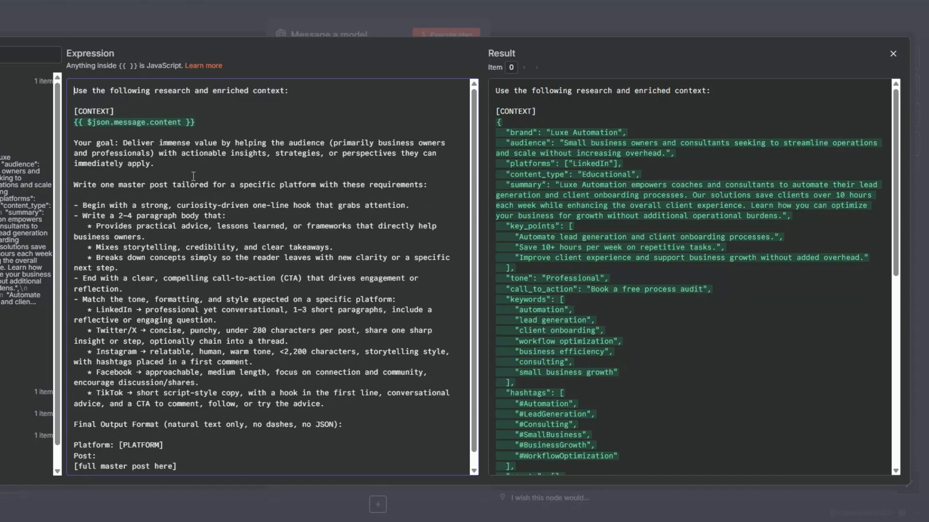
Finish the User prompt with {{ $json.message.content }} context and the Platform/full-post output format.
click(199, 123)
scroll(239, 216, down, 1)
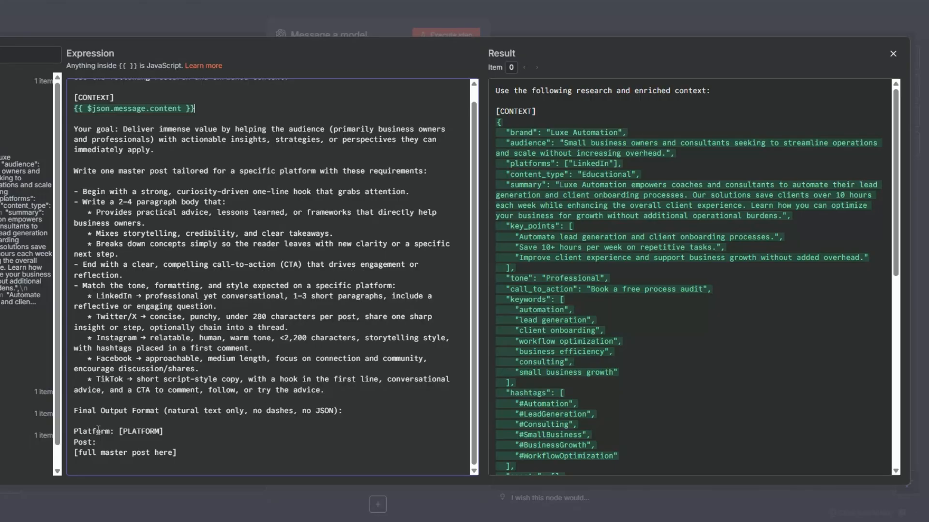
drag(77, 431, 176, 430)
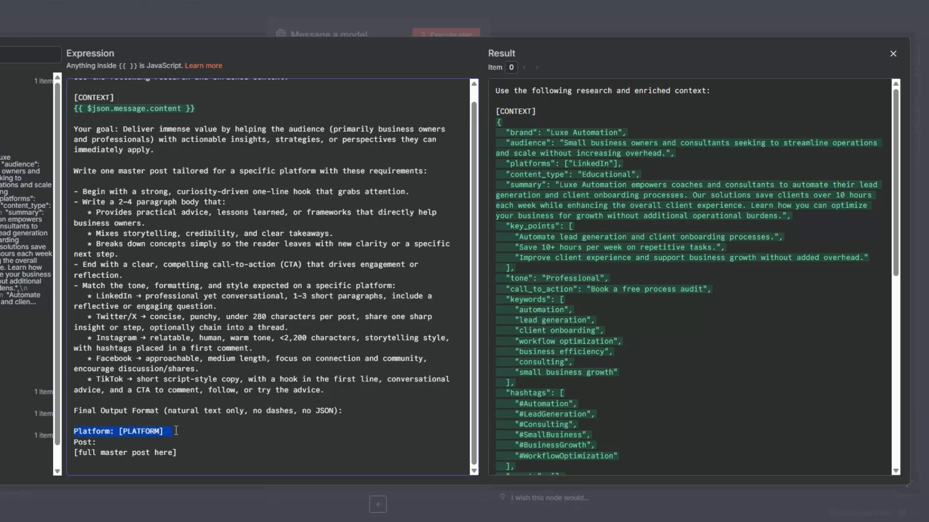
drag(74, 452, 180, 452)
click(202, 451)
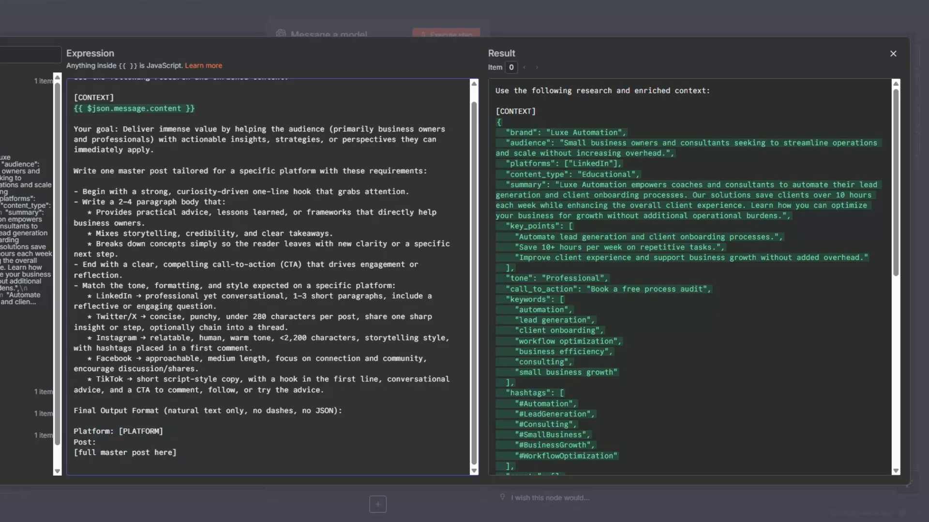
key(Escape)
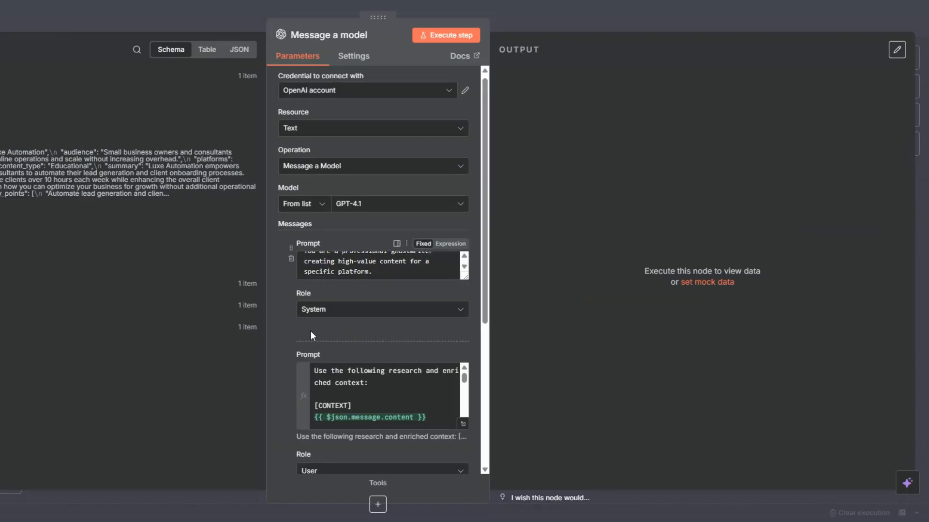
Turn on Output Content as JSON and execute the node to generate the post.
scroll(311, 330, down, 5)
click(295, 350)
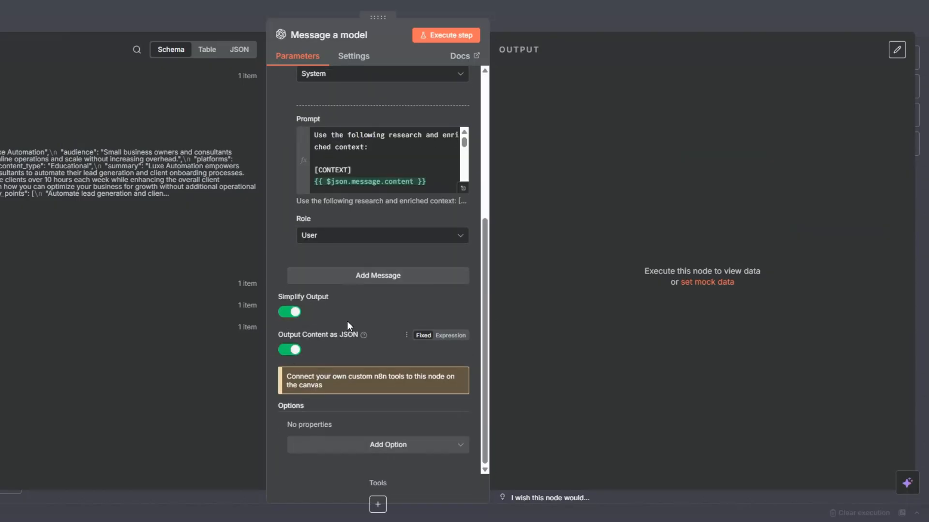
click(443, 37)
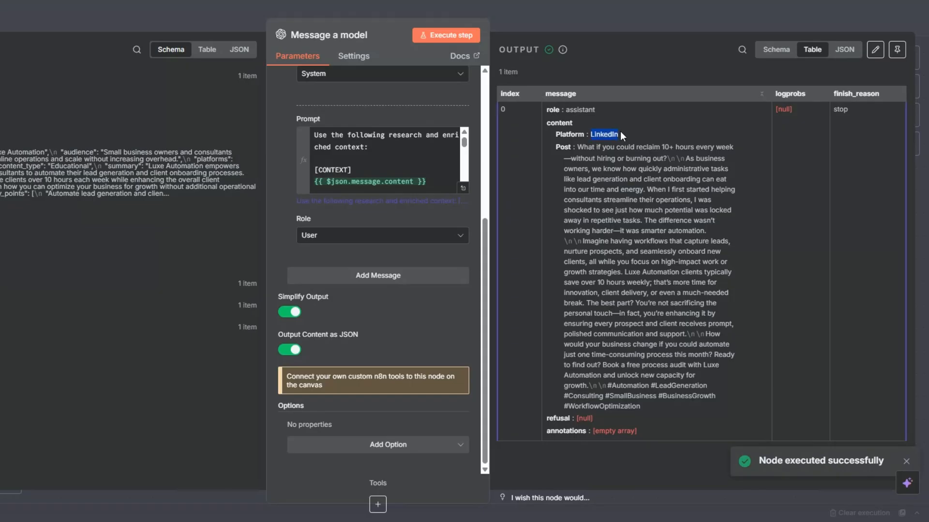
Review the LinkedIn post's hook, body paragraphs, call to action and hashtags, then close the node.
drag(577, 147, 706, 404)
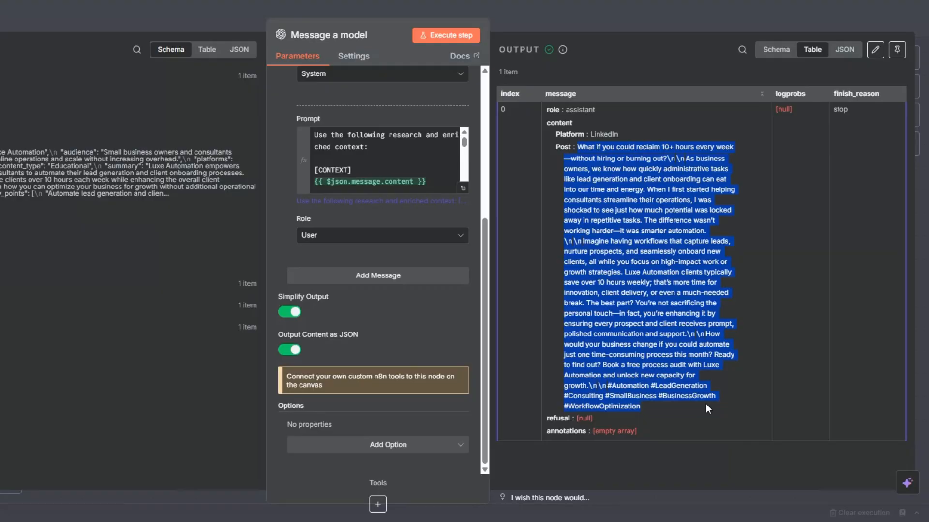
click(657, 298)
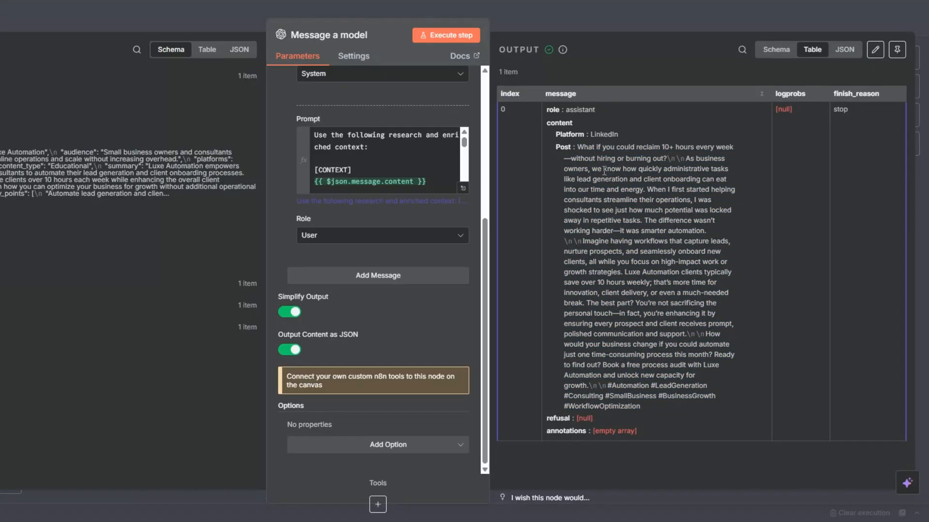
mouse_move(577, 146)
mouse_down()
mouse_move(683, 162)
mouse_move(700, 218)
mouse_up()
click(687, 155)
drag(686, 158, 707, 220)
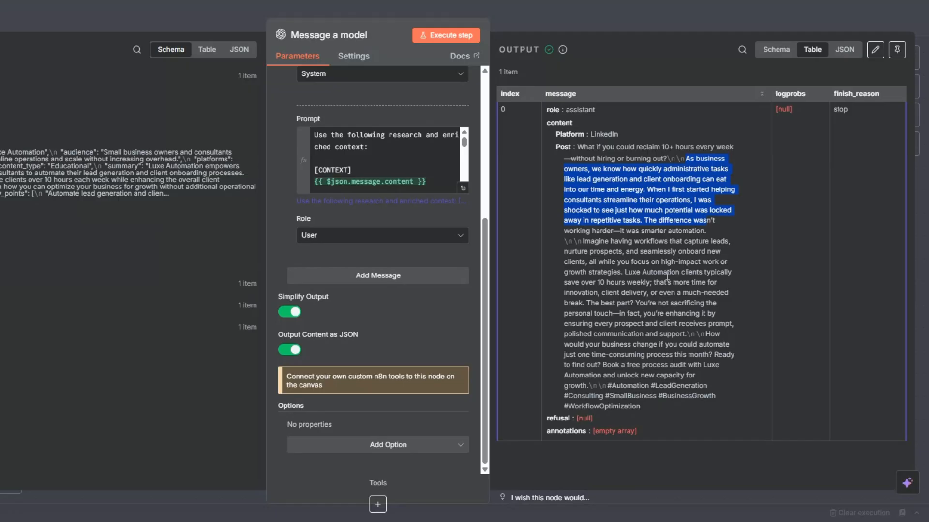
drag(650, 230, 706, 341)
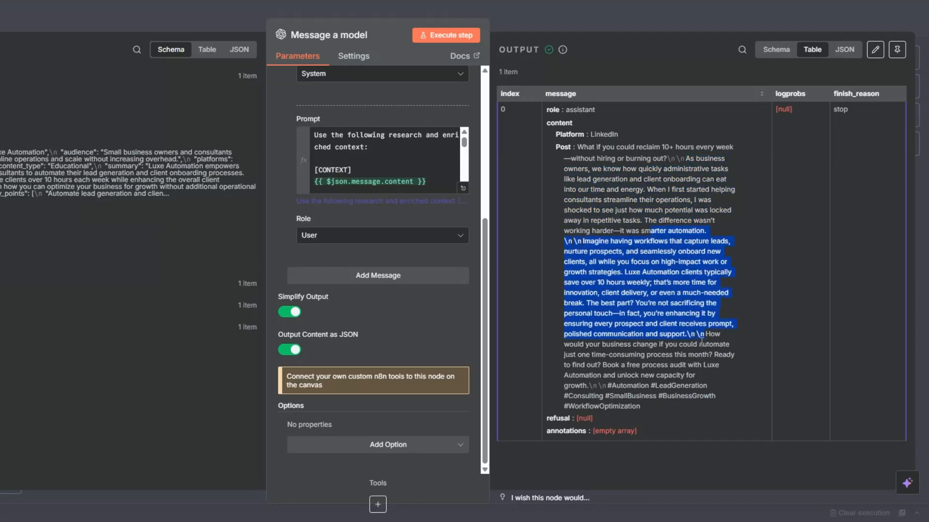
drag(628, 344, 632, 366)
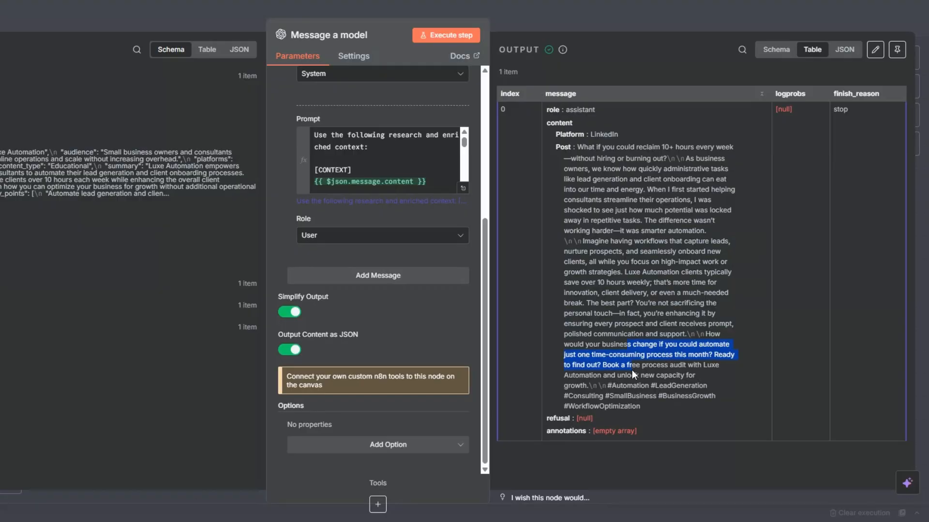
drag(607, 386, 652, 410)
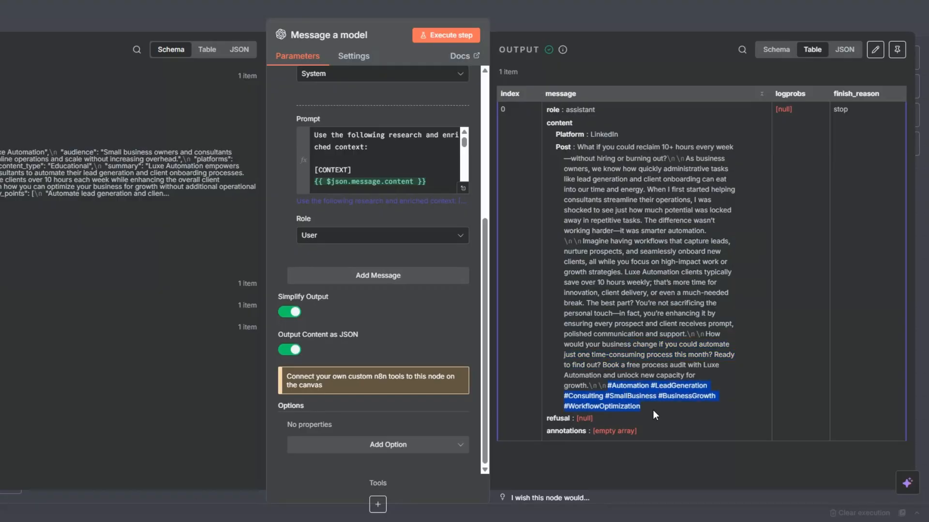
click(2, 18)
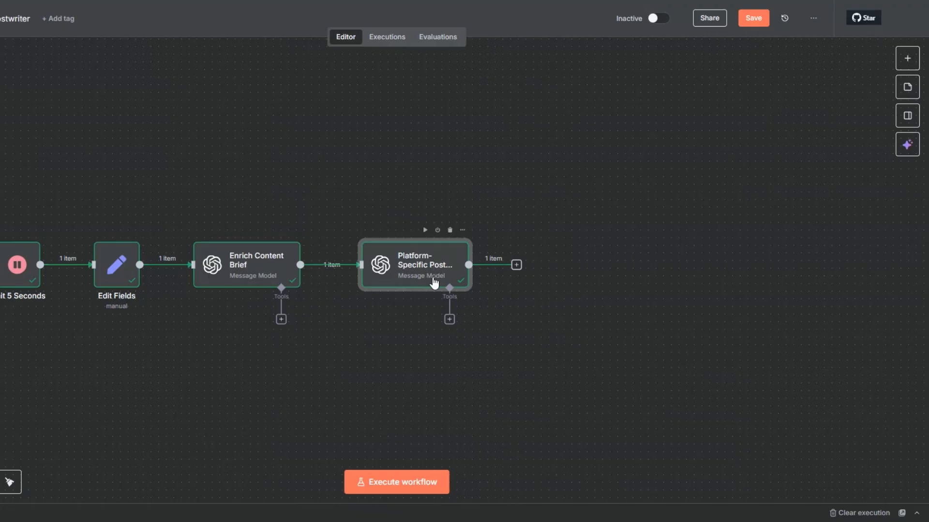
Confirm the Platform-Specific Post Generator name, save the workflow, and open the next-node panel.
right_click(434, 282)
click(400, 85)
click(408, 261)
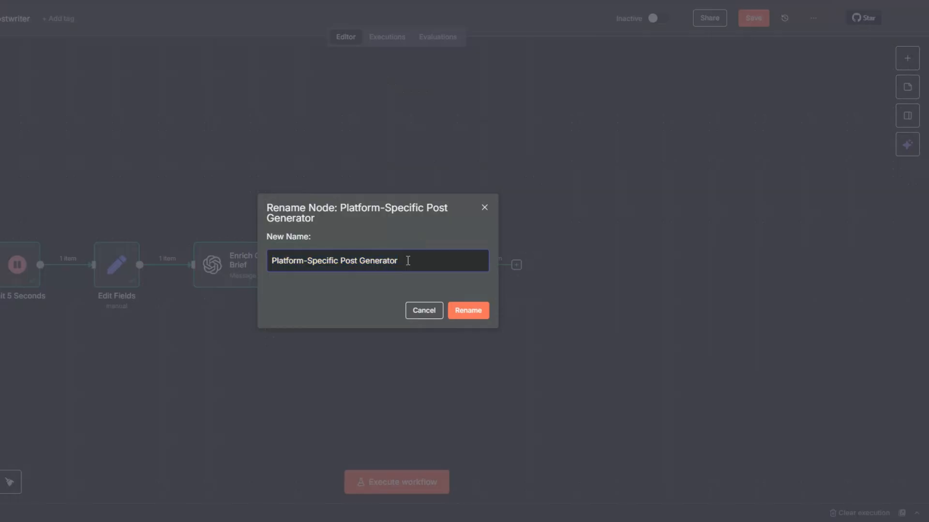
click(457, 313)
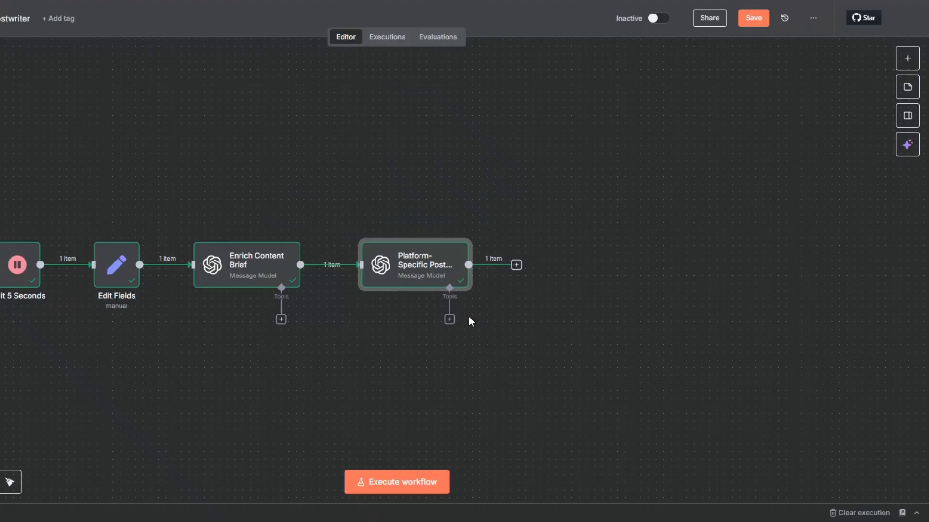
click(753, 20)
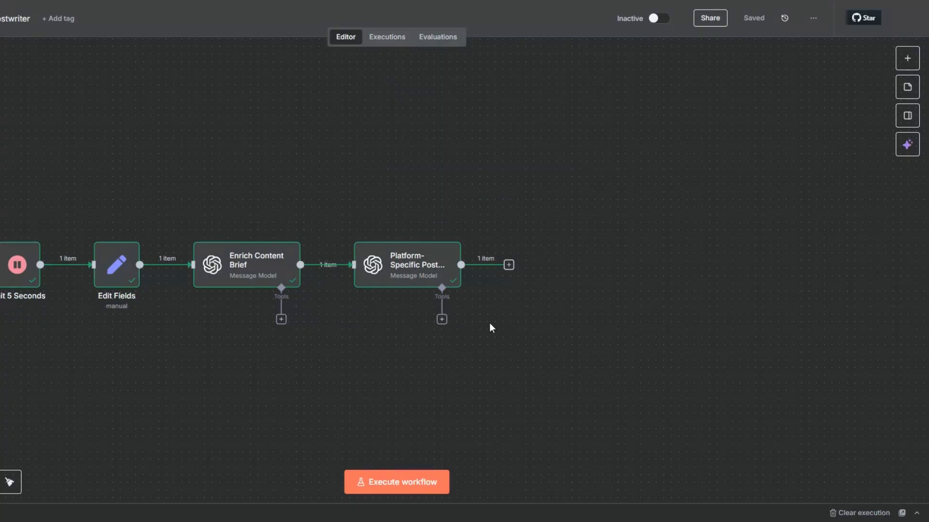
click(509, 265)
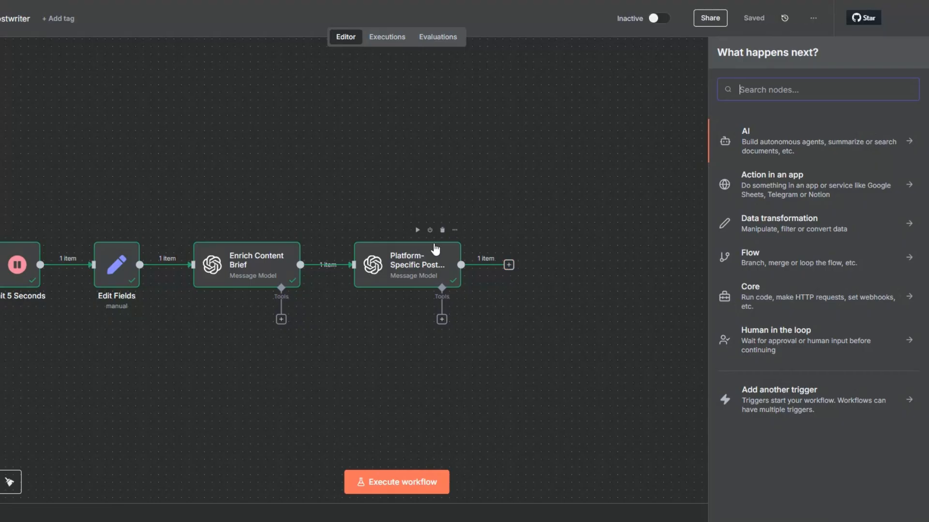
Add an OpenAI Message a model node after the post generator, using GPT-4.1.
click(747, 139)
click(744, 314)
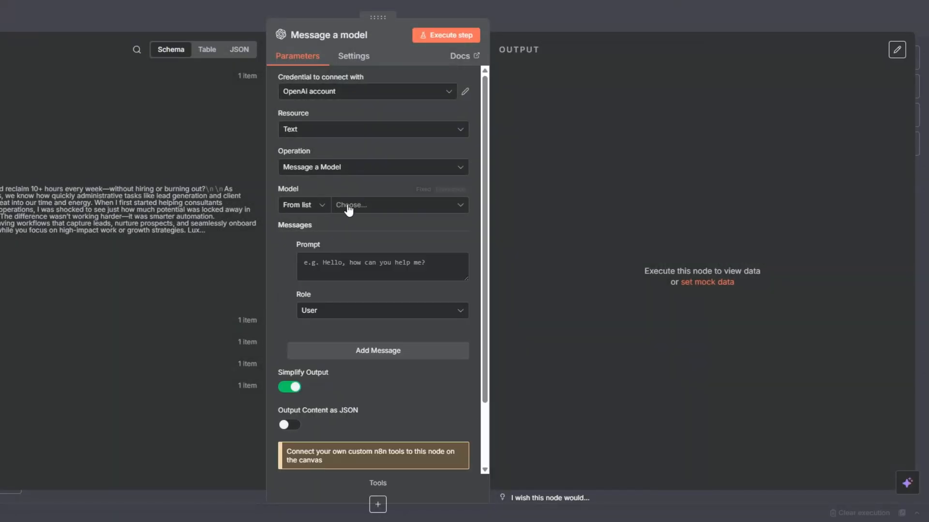
click(348, 208)
scroll(357, 285, down, 3)
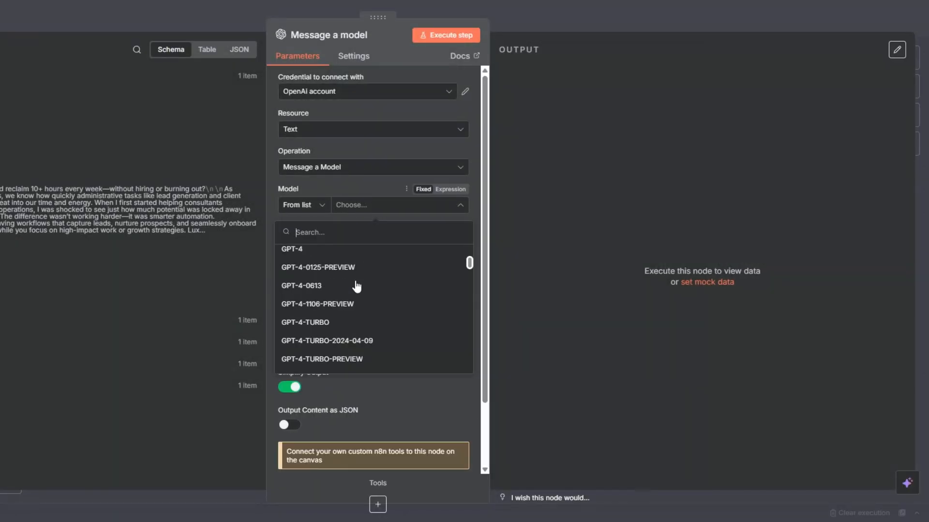
scroll(356, 286, up, 2)
click(339, 268)
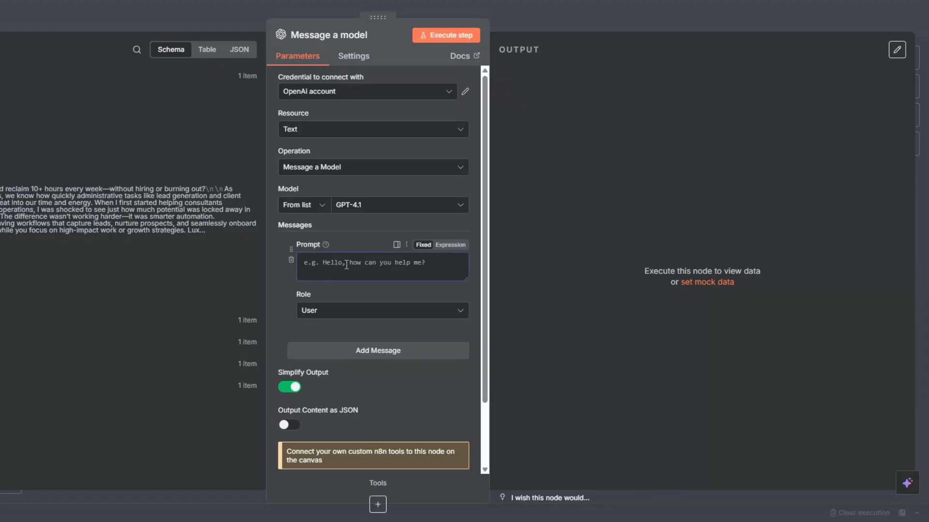
Paste 'You are a creative director.' as the System message and add a second expression prompt.
text(You are a creative director.)
click(343, 315)
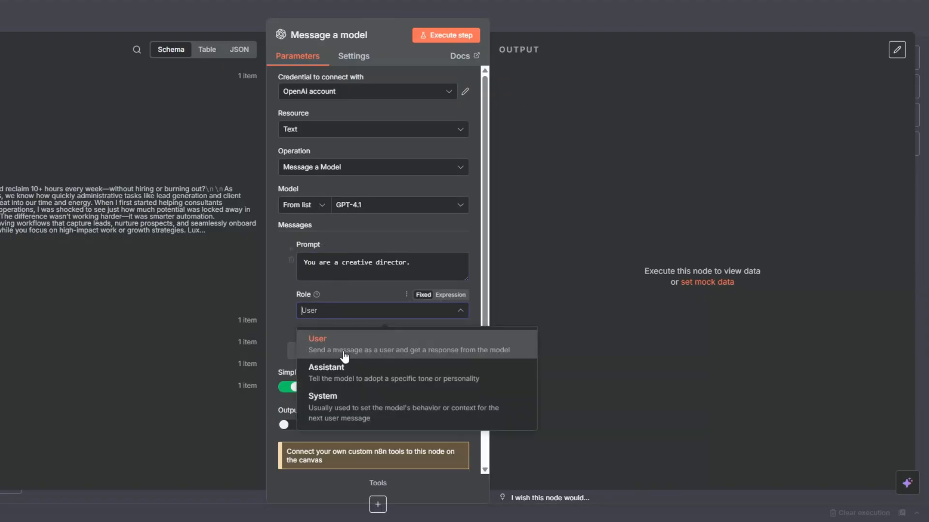
click(345, 401)
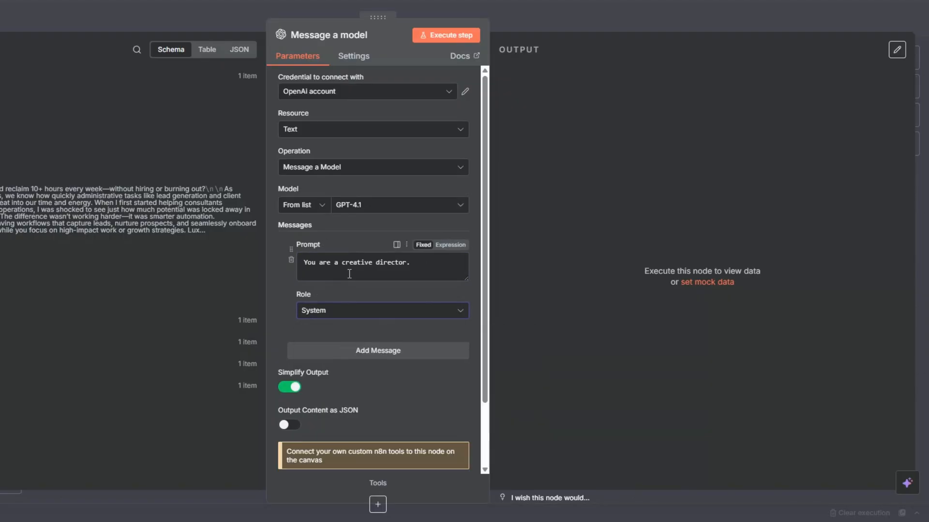
click(368, 357)
scroll(368, 357, down, 2)
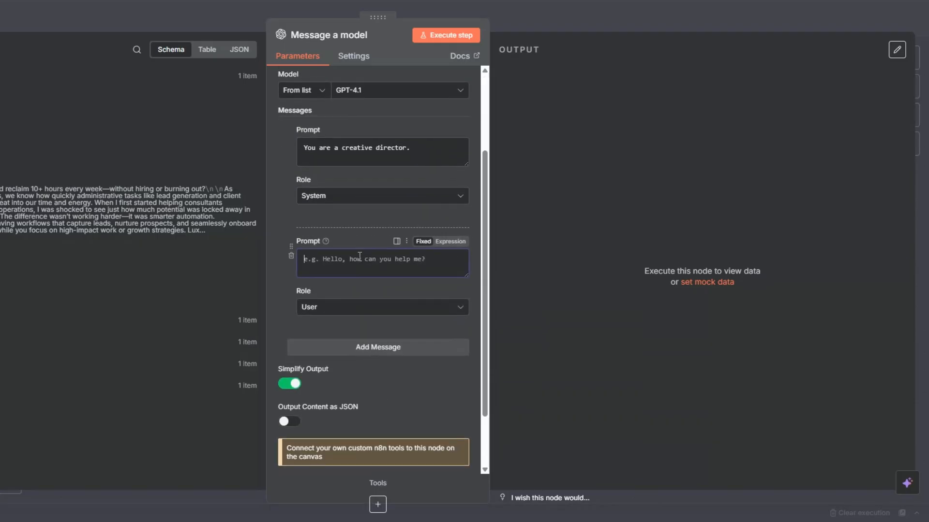
click(450, 241)
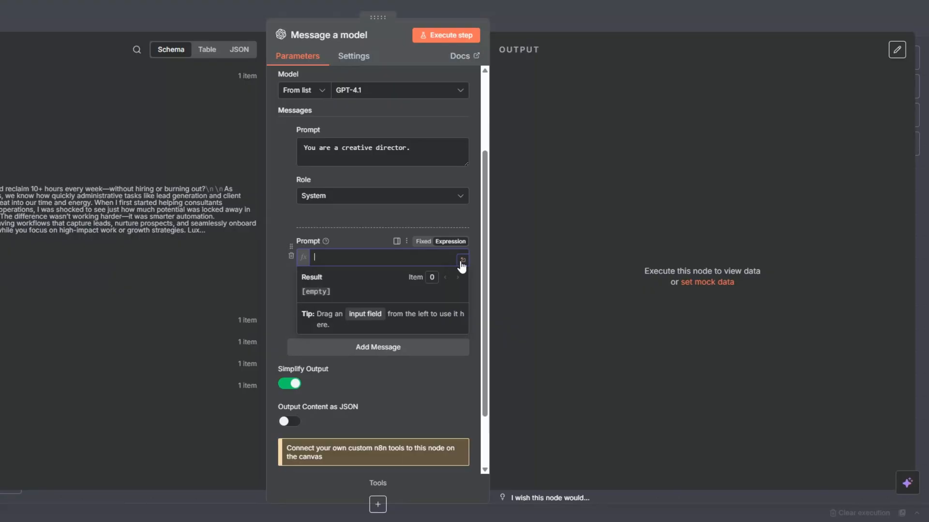
Paste image-prompt instructions built from {{ $json.message.content.Post }} into the second prompt.
text(Using the following post content, generate a clear and visually compelling image prompt that will serve as a companion visual for the post.  [POST CONTENT] {{ $json.message.content.Post }}  Requirements: - The image must reinforce the core message of the post and resonate with the target audience: business owners, coaches, and consultants. - Use a style that is professional, modern, and clean — appropriate for social media marketing. - Focus on concepts like automation, time savings, streamlined processes, business growth, and enhanced client experiences. - Avoid generic stock photo vibes; think in terms of strong metaphors, storytelling visuals, or sleek business/tech themes. - Output the prompt in natural descriptive text, ready for use with an AI image generation tool.  Final Output Format:  Image Prompt: [full descriptive image prompt here])
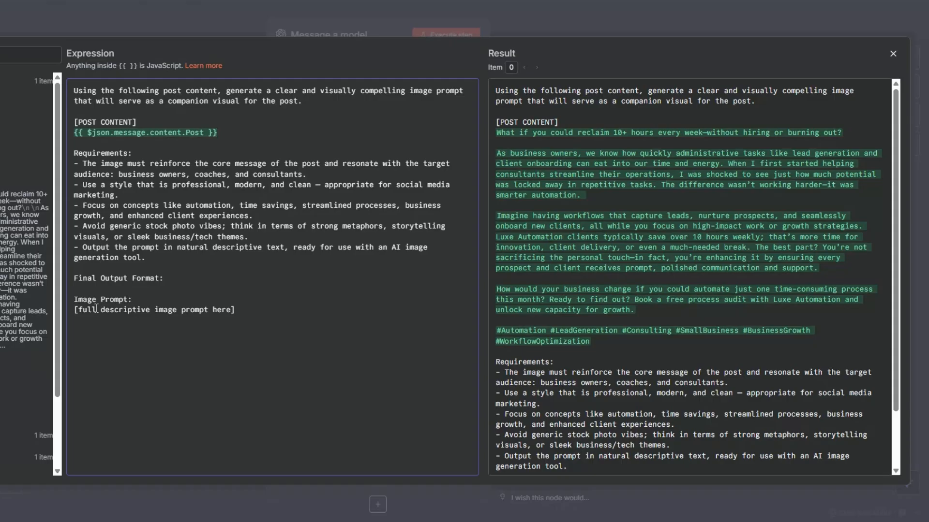
drag(89, 309, 243, 304)
click(246, 310)
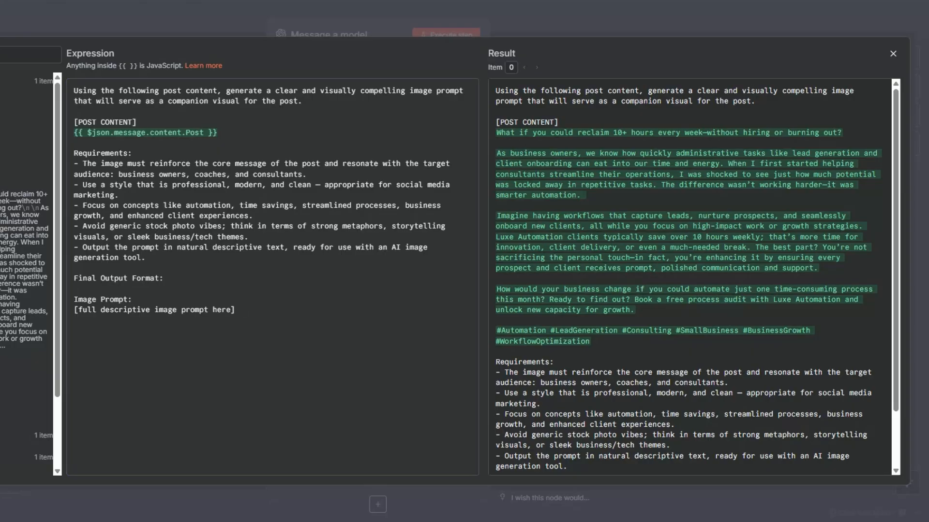
key(Escape)
scroll(300, 358, down, 3)
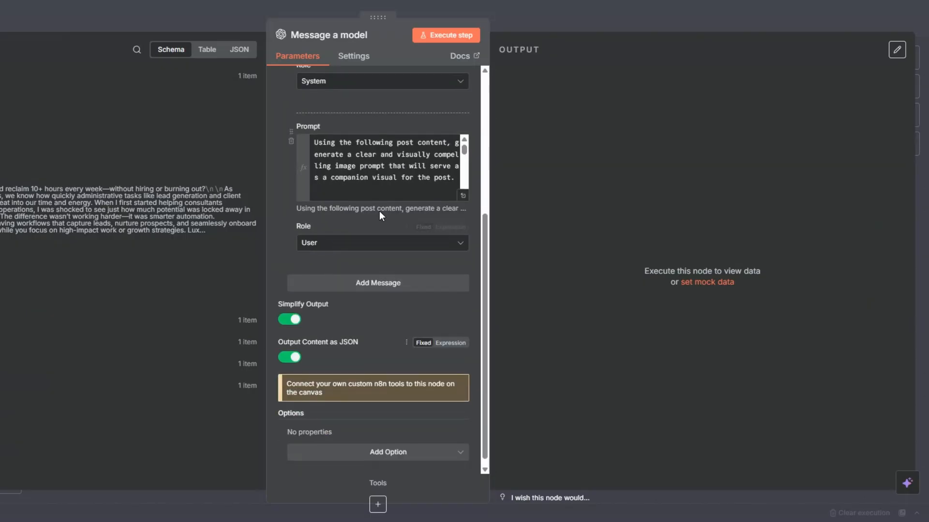
Run the creative-director node and review its business-owner office illustration image prompt.
scroll(385, 185, up, 4)
click(437, 35)
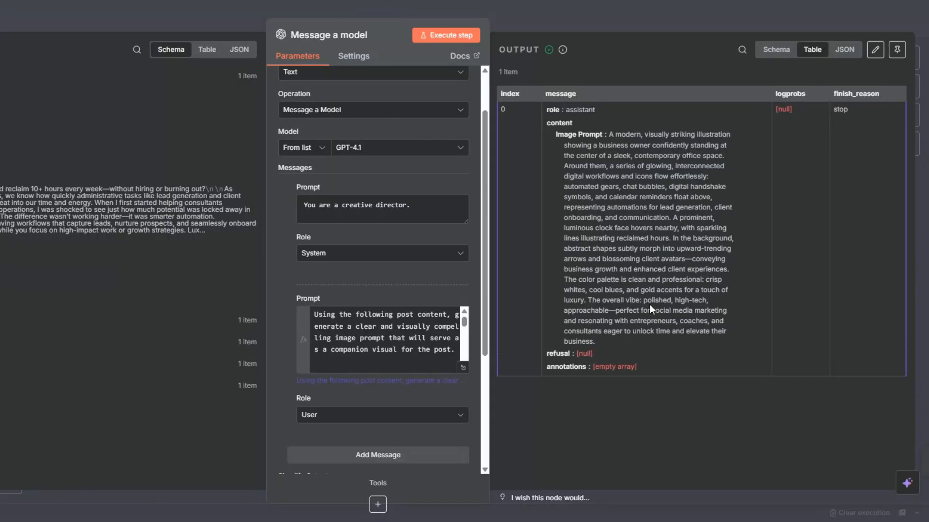
drag(616, 135, 595, 342)
key(Escape)
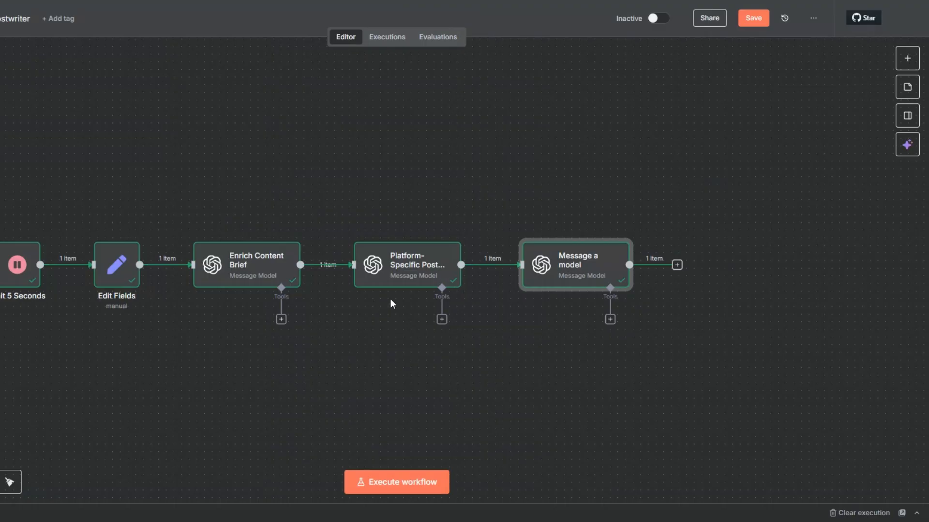
Rename the creative-director node to 'Image Prompt Generator'.
right_click(580, 273)
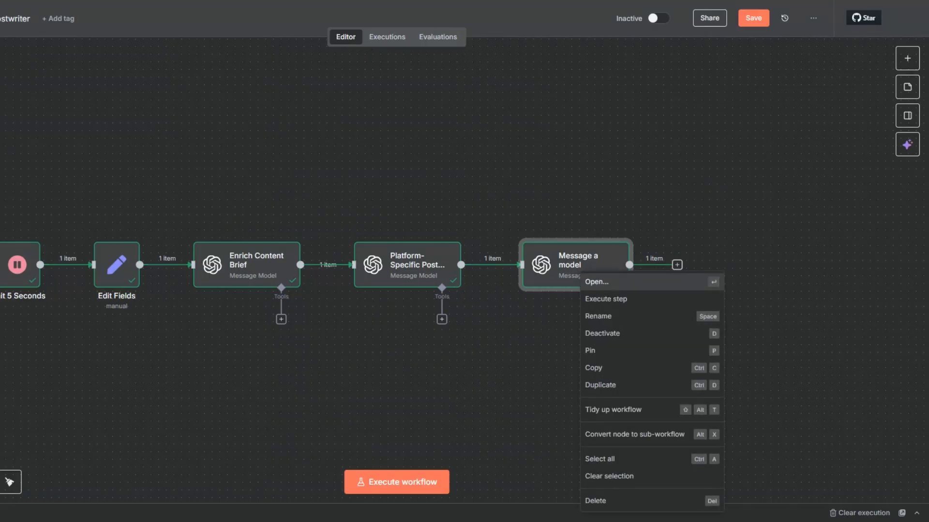
click(599, 316)
text(Imag)
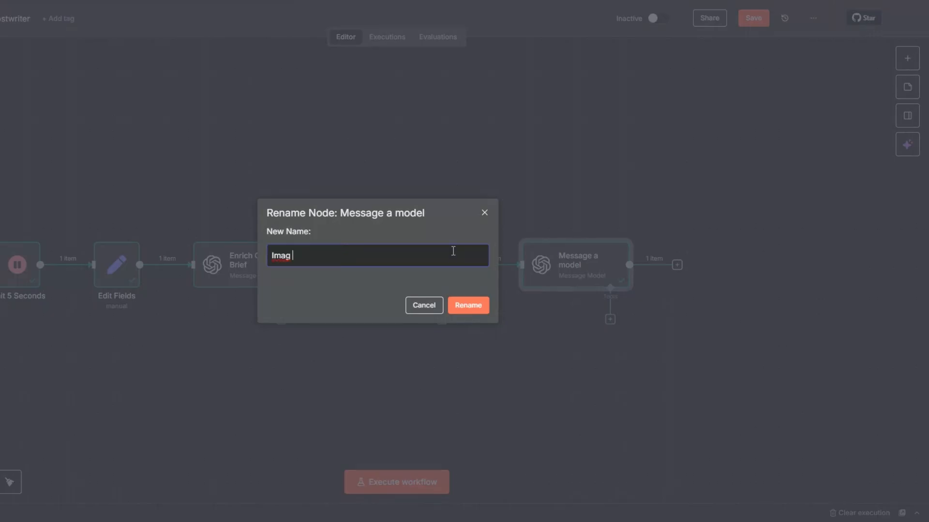
text(e Prompt Generator)
click(462, 310)
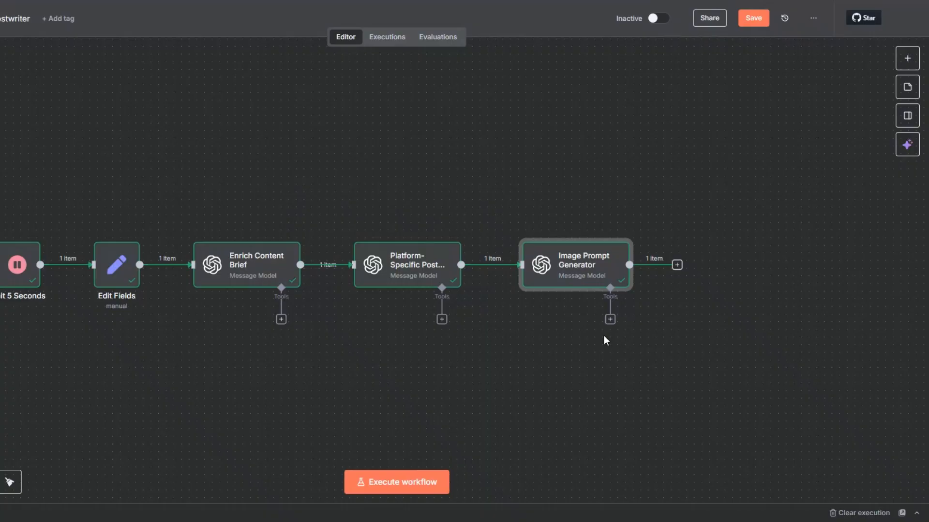
Add an OpenAI Generate an image node after Image Prompt Generator.
click(677, 266)
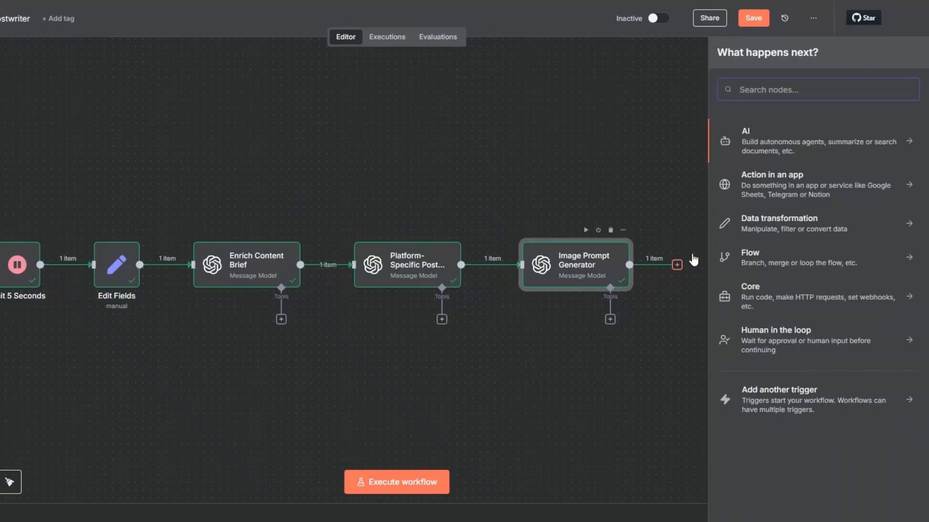
click(745, 134)
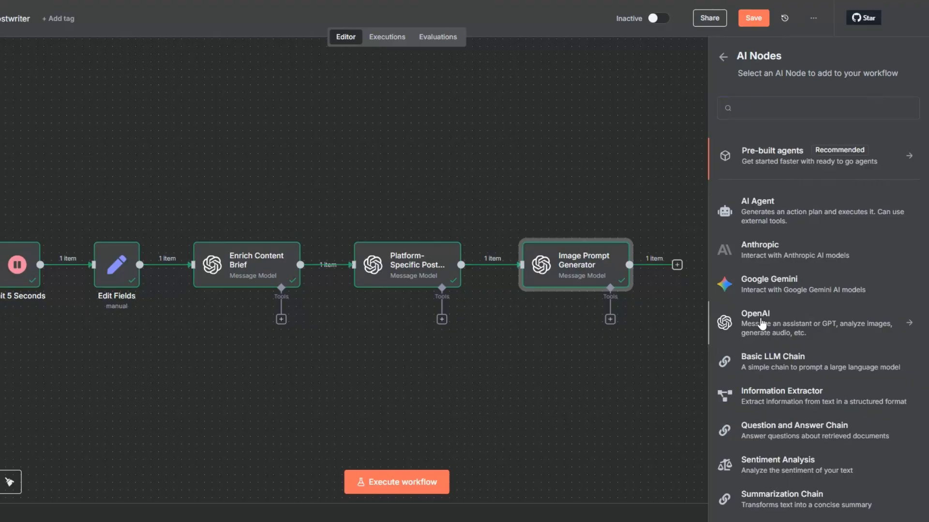
click(762, 329)
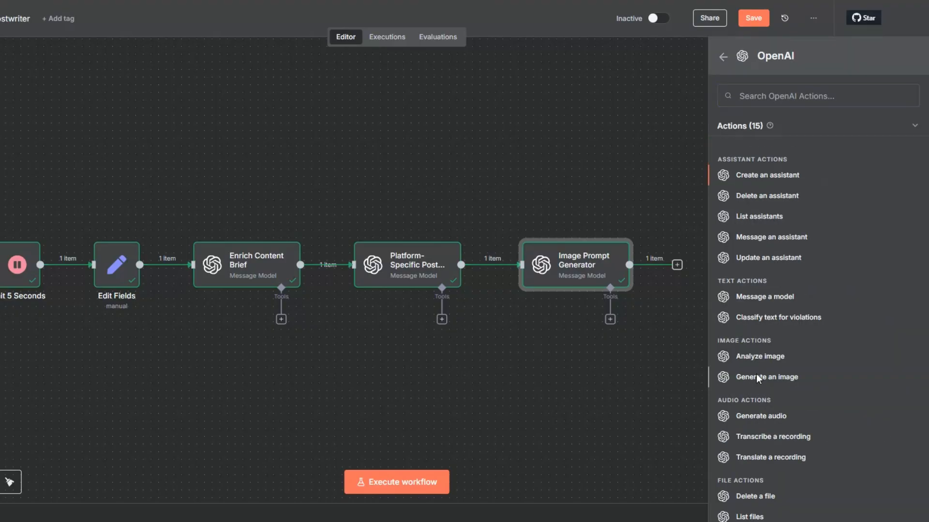
click(756, 376)
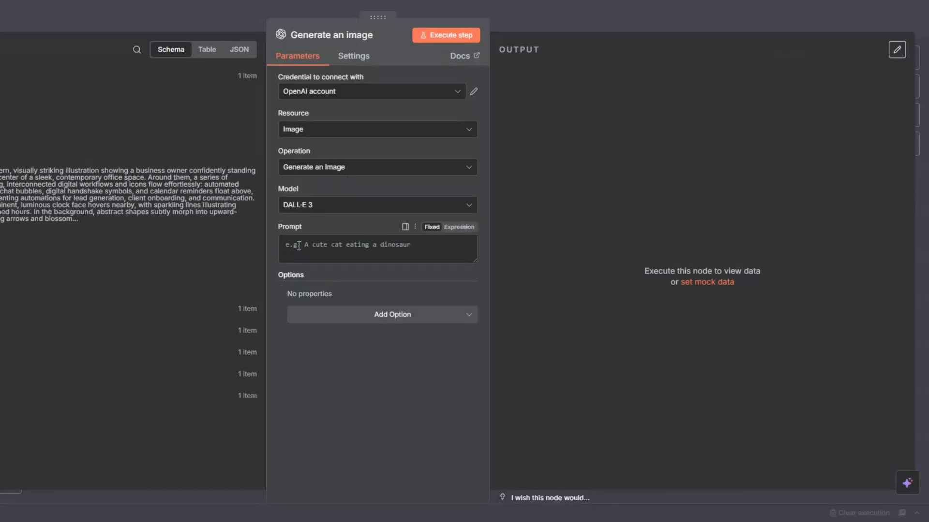
Feed Image Prompt into Generate an image, generate the 1.7 MB PNG, and save the workflow.
drag(6, 174, 304, 245)
click(443, 38)
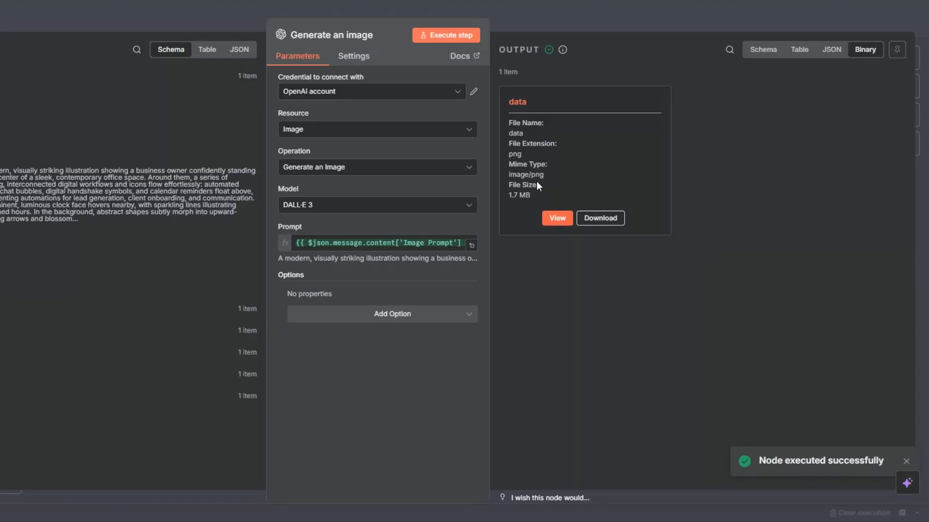
click(554, 219)
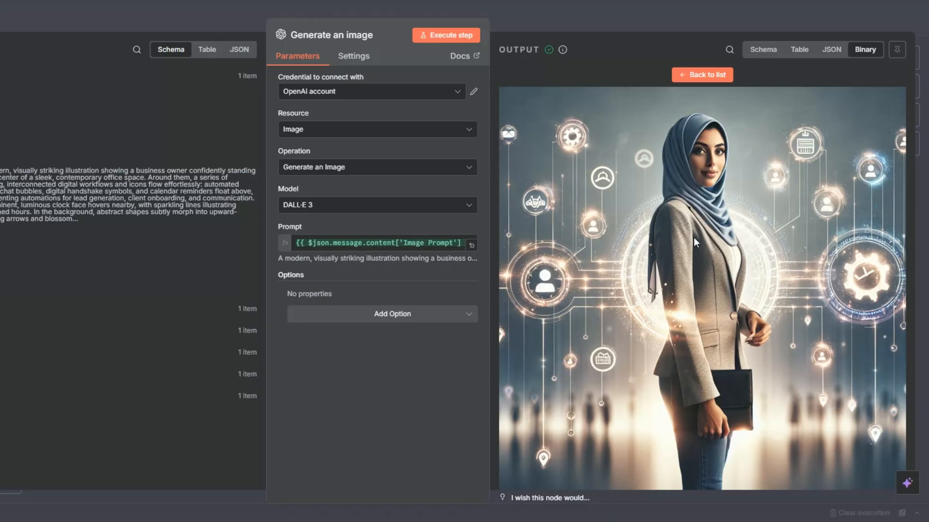
key(Escape)
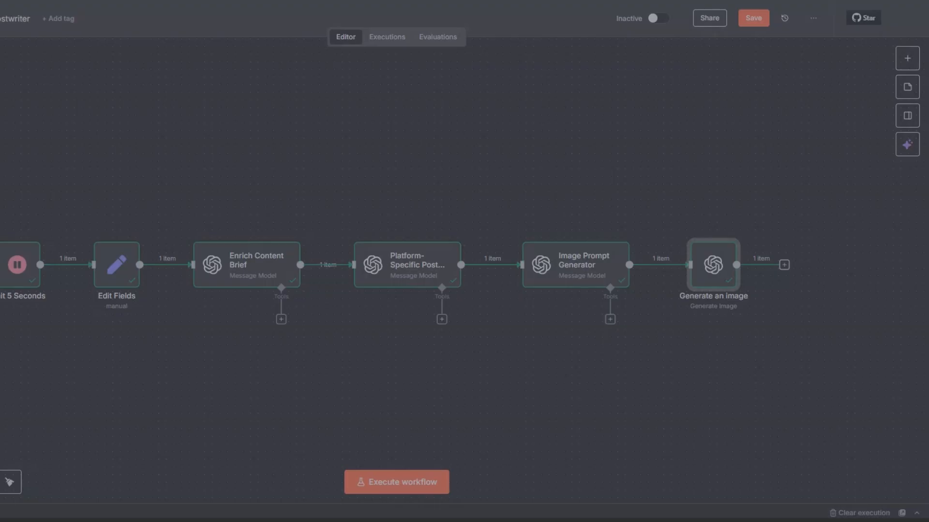
click(746, 25)
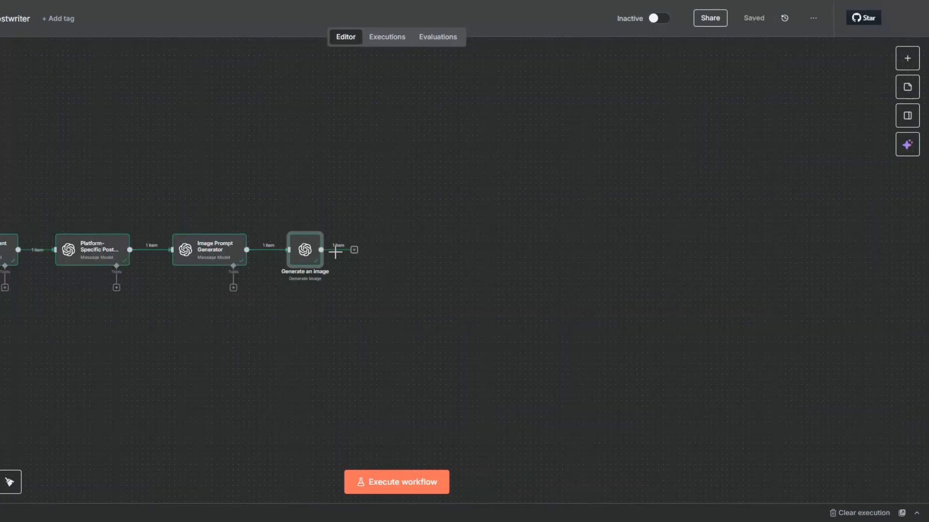
Add an Edit Fields node after Generate an image that maps the generator's Post as message.content.Post.
click(354, 251)
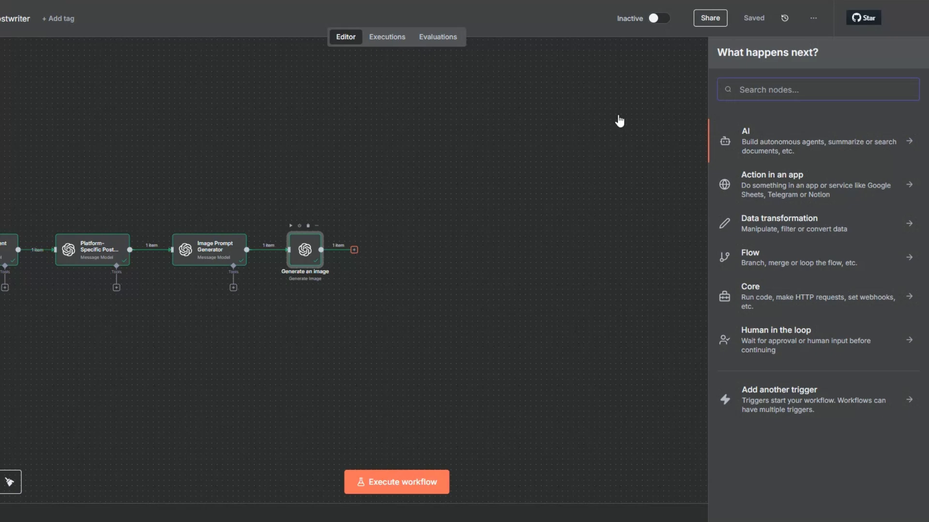
text(e)
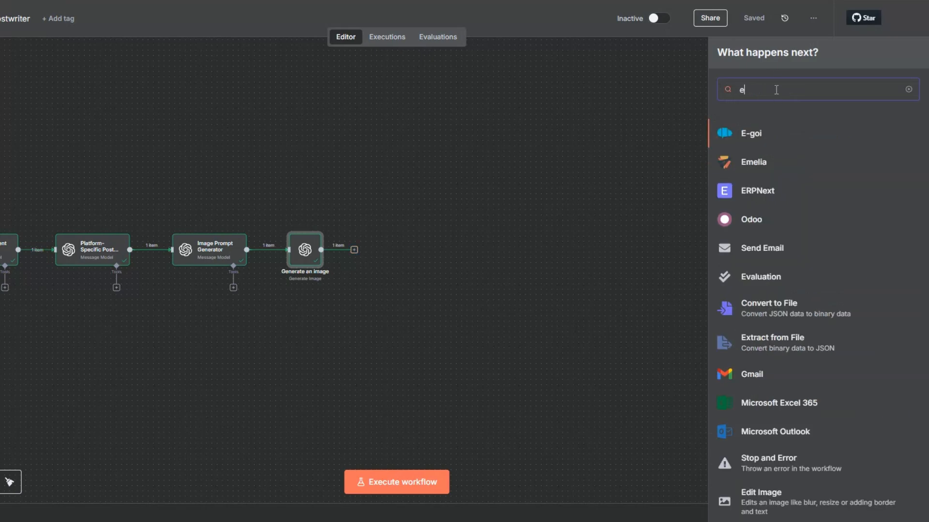
text(di)
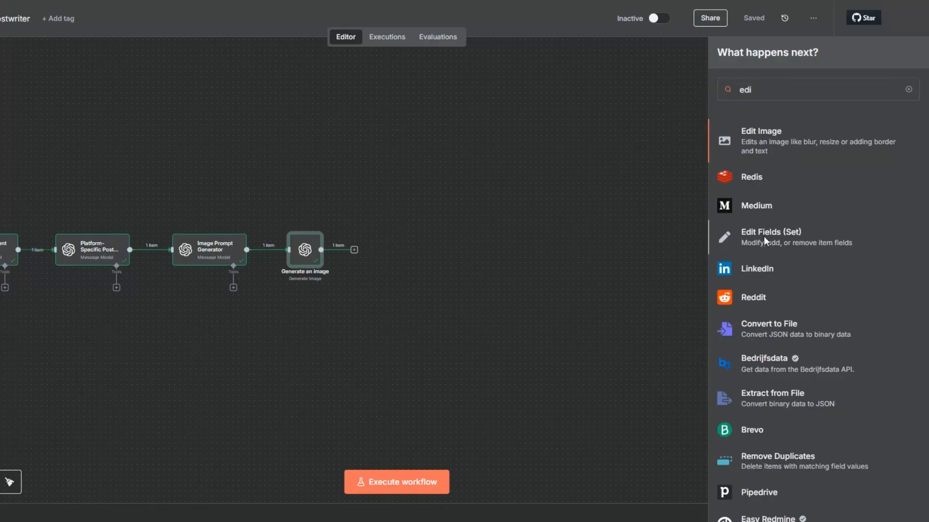
click(764, 236)
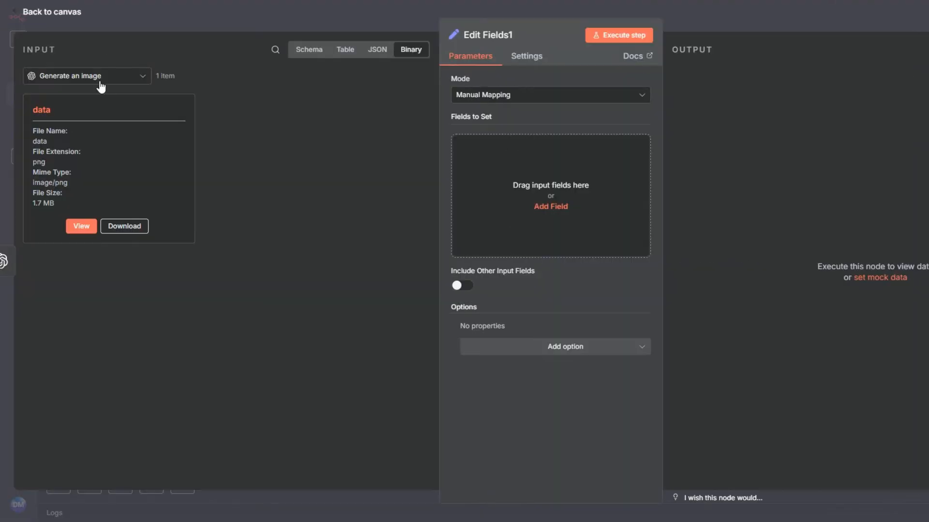
click(101, 78)
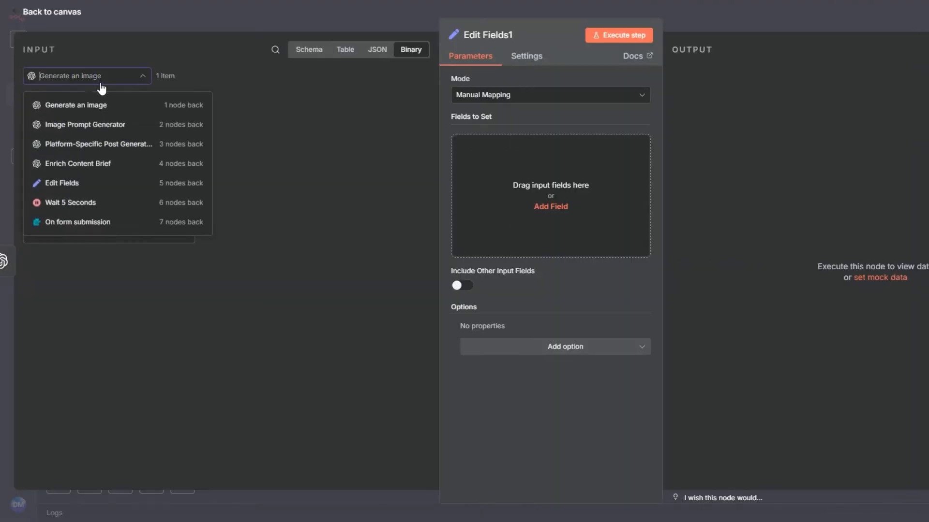
click(108, 143)
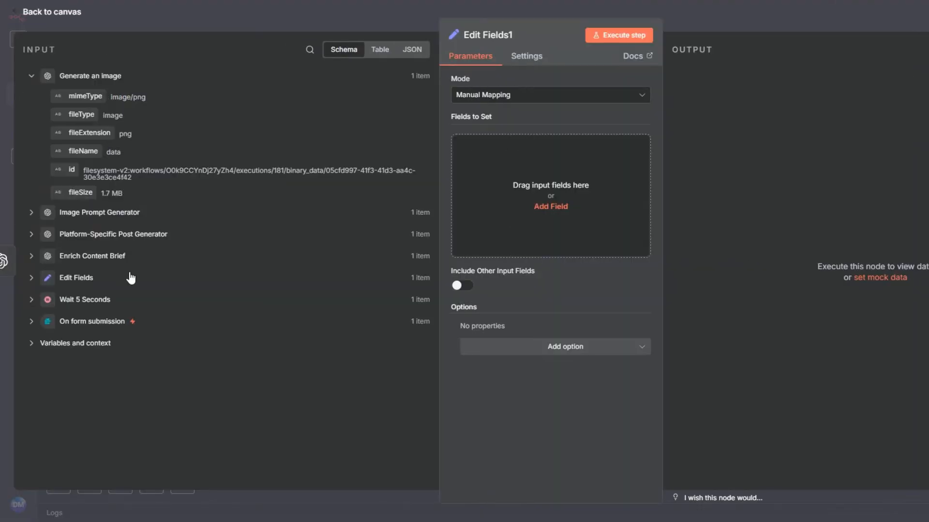
click(35, 235)
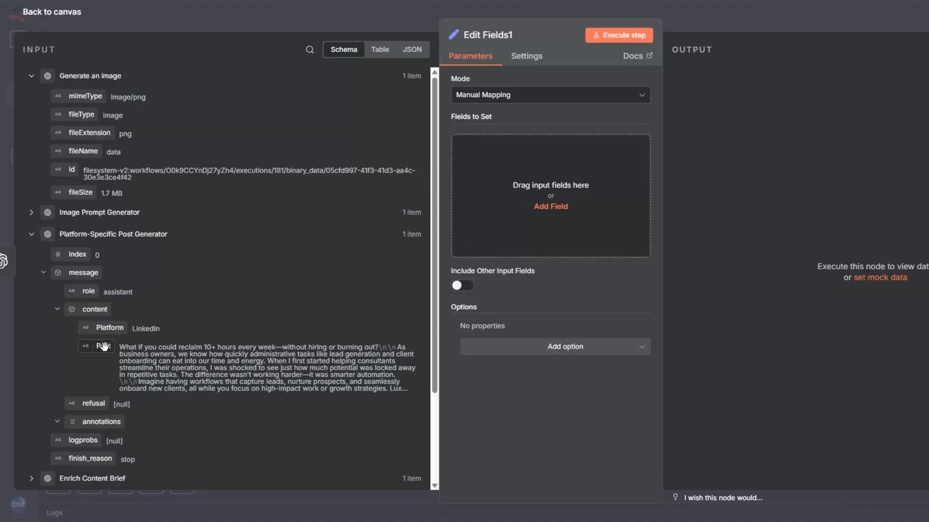
drag(103, 347, 518, 191)
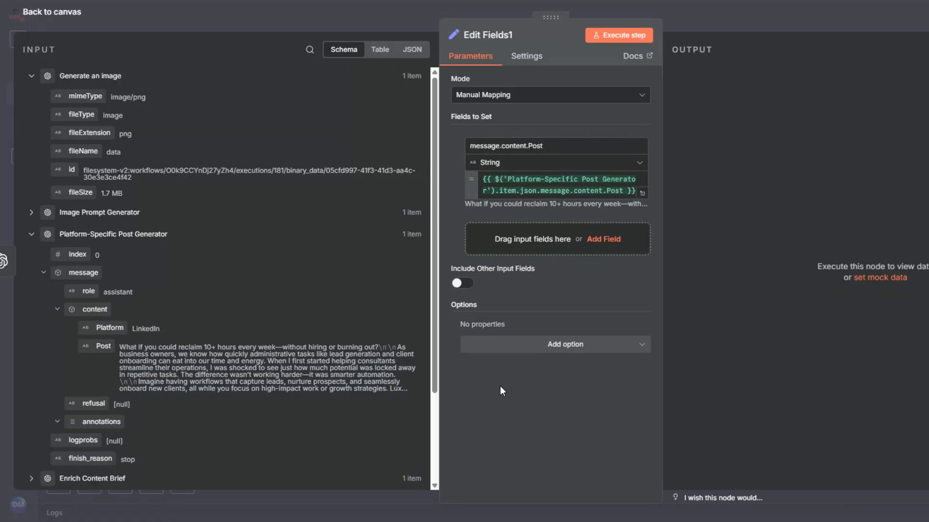
Rename the new Edit Fields node to 'Set Post'.
click(2, 123)
right_click(539, 261)
click(558, 308)
drag(510, 258, 434, 262)
text(S)
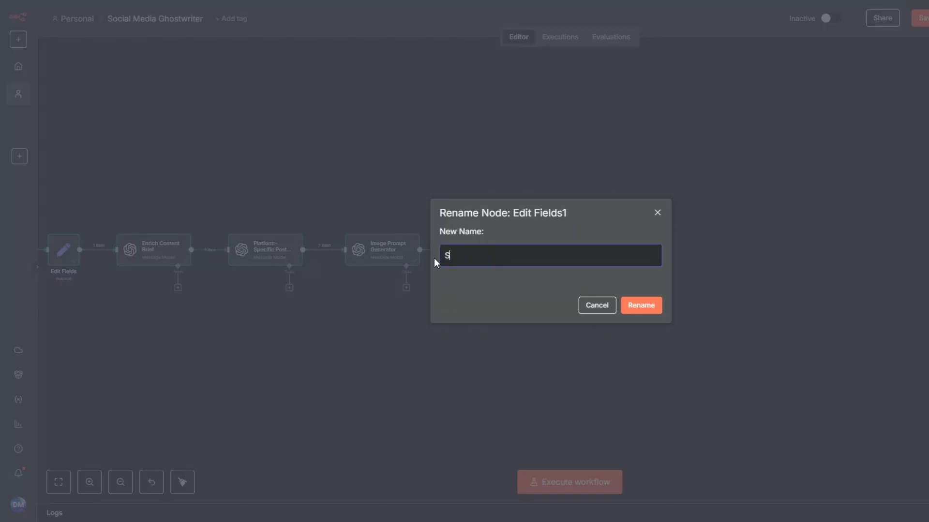
text(et Post)
click(653, 309)
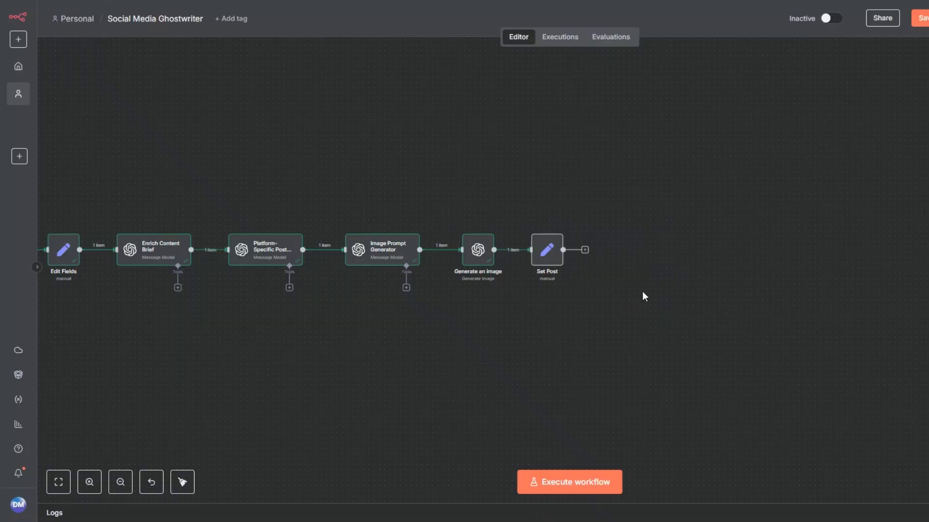
Add an OpenAI Message a model node after Set Post and run the workflow through Set Post.
click(410, 250)
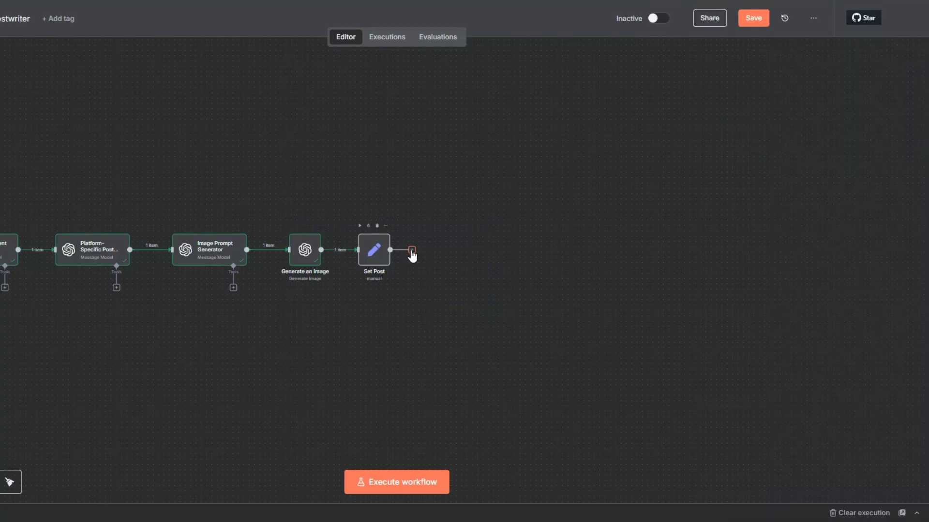
click(747, 141)
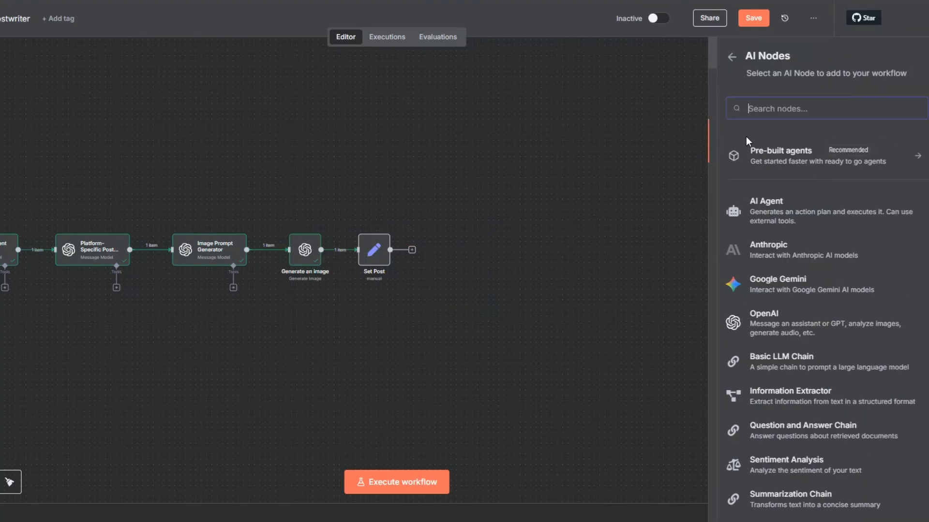
click(755, 321)
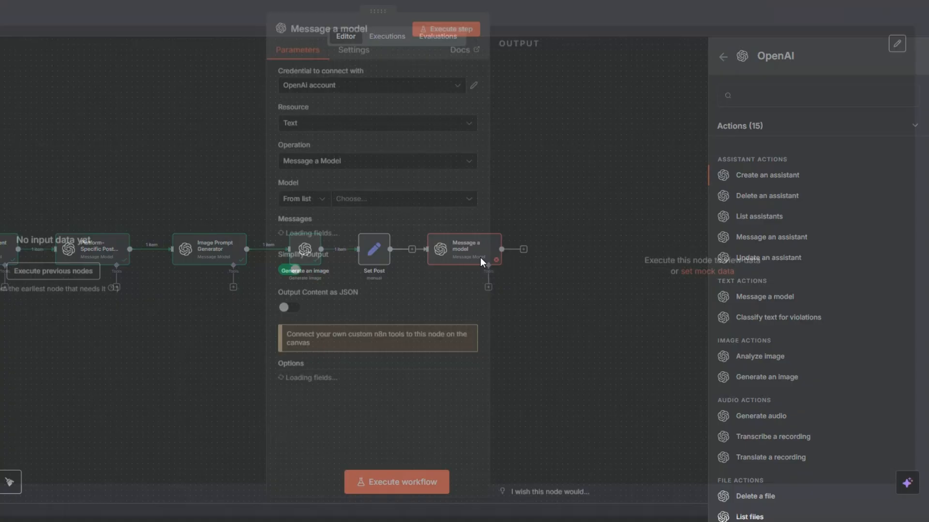
key(Escape)
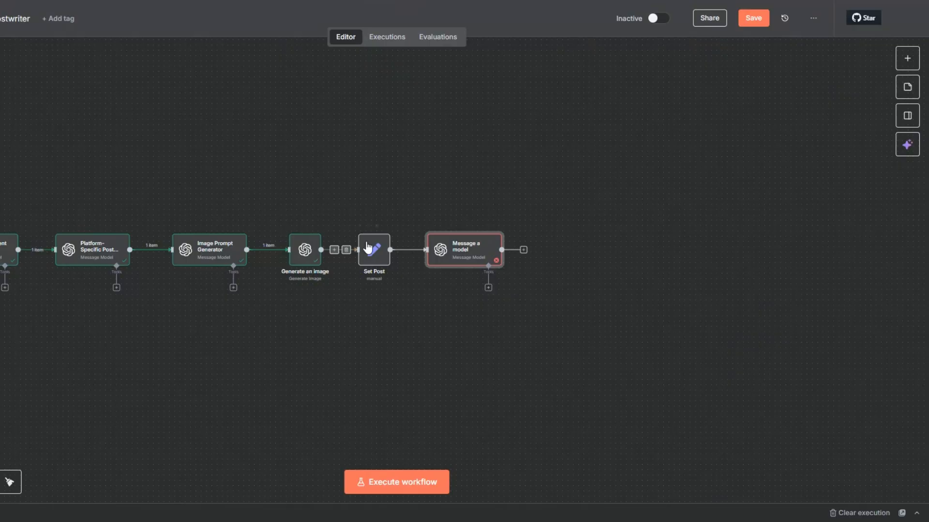
click(360, 228)
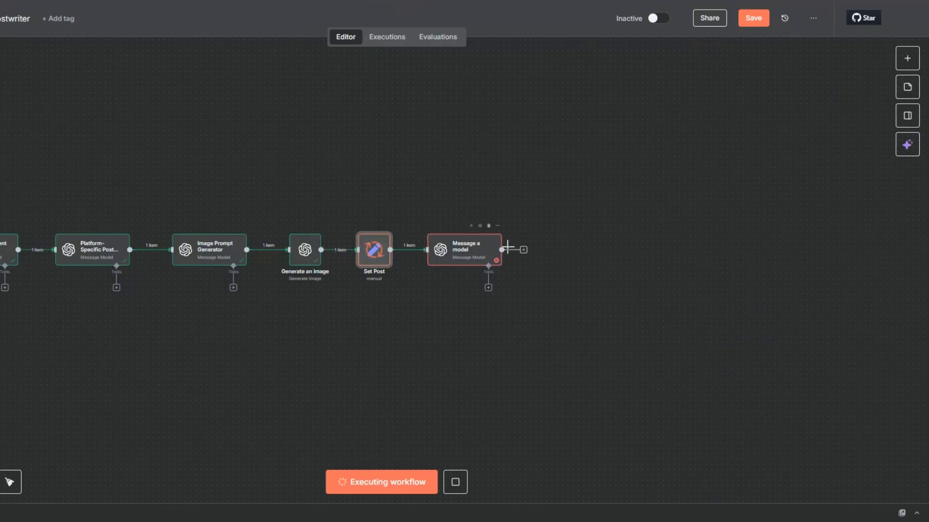
right_click(469, 256)
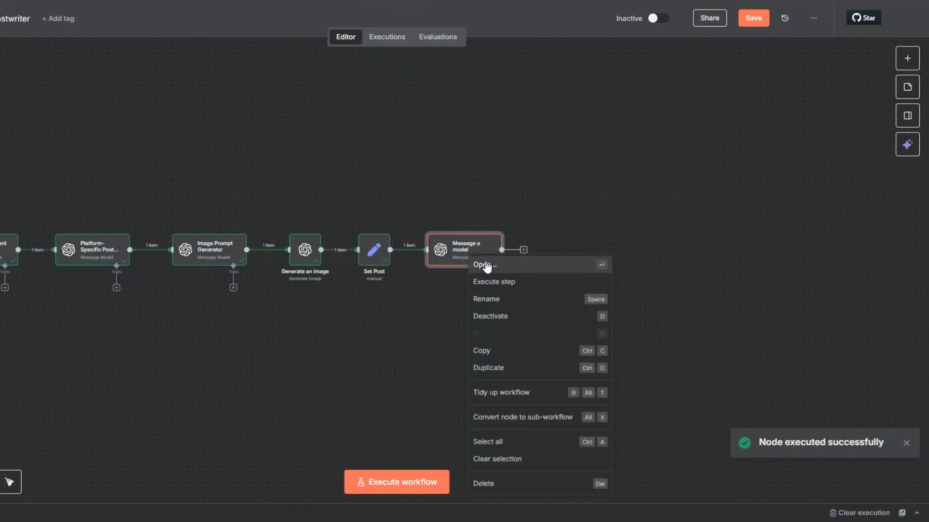
Select GPT-4.1 as the model for the Message a model node.
click(486, 264)
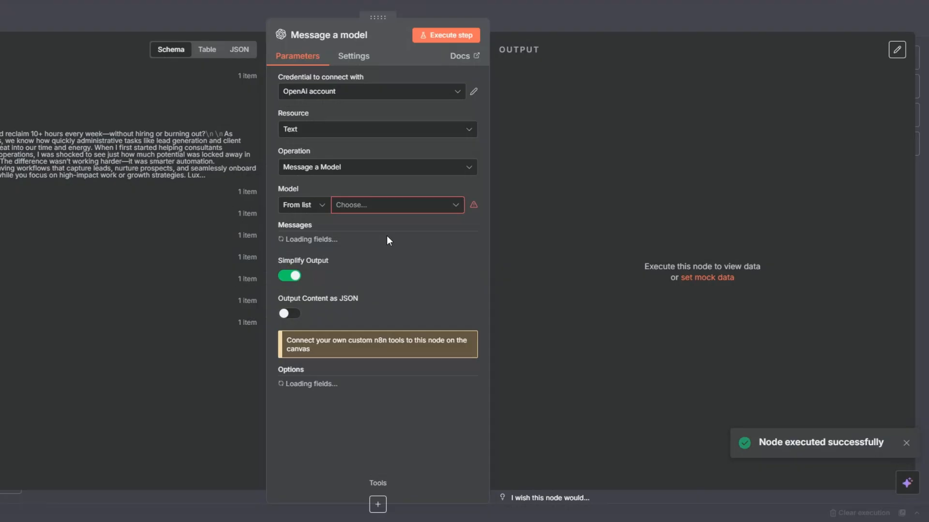
click(351, 209)
scroll(344, 297, down, 3)
scroll(341, 309, down, 2)
click(332, 320)
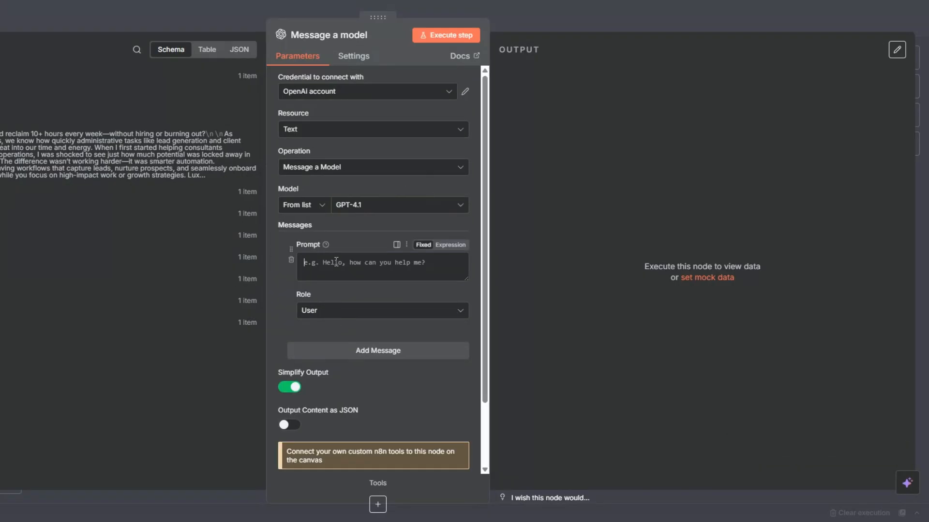
Make the first message a System prompt 'You are an expert editor and proofreader.' and add an empty expression message.
click(333, 317)
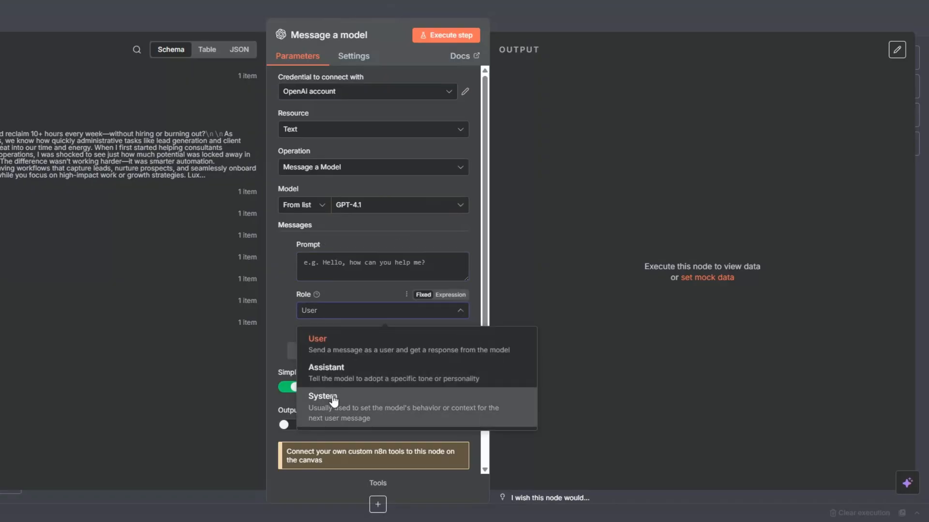
click(327, 406)
click(326, 271)
text(You are an expert editor and proofreader.)
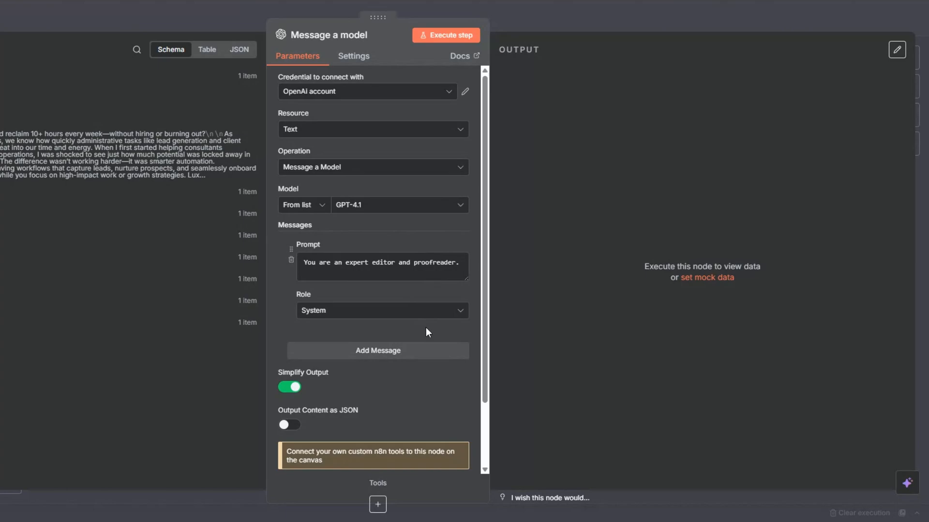
click(392, 351)
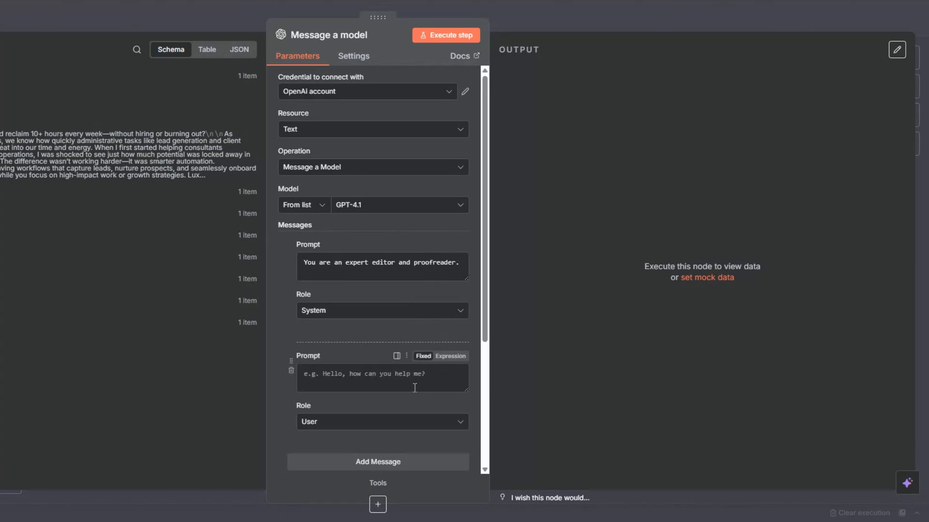
click(448, 358)
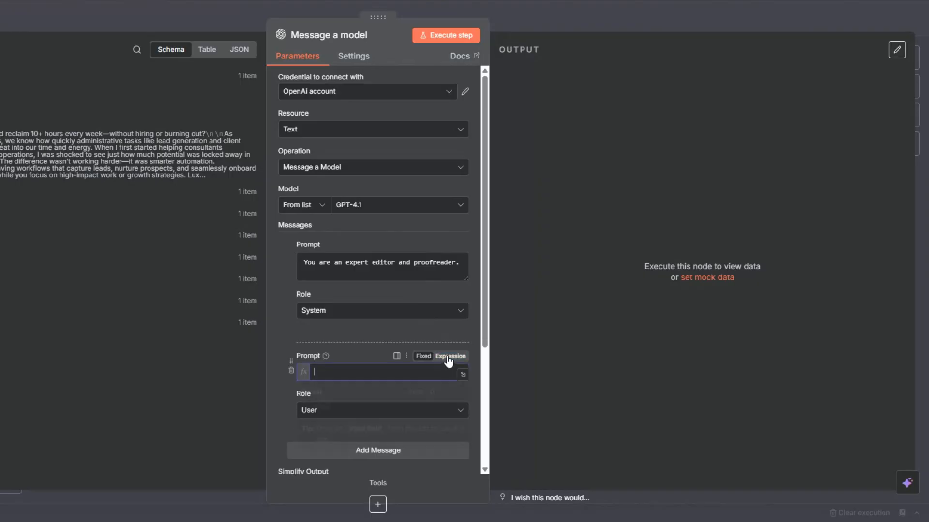
click(463, 375)
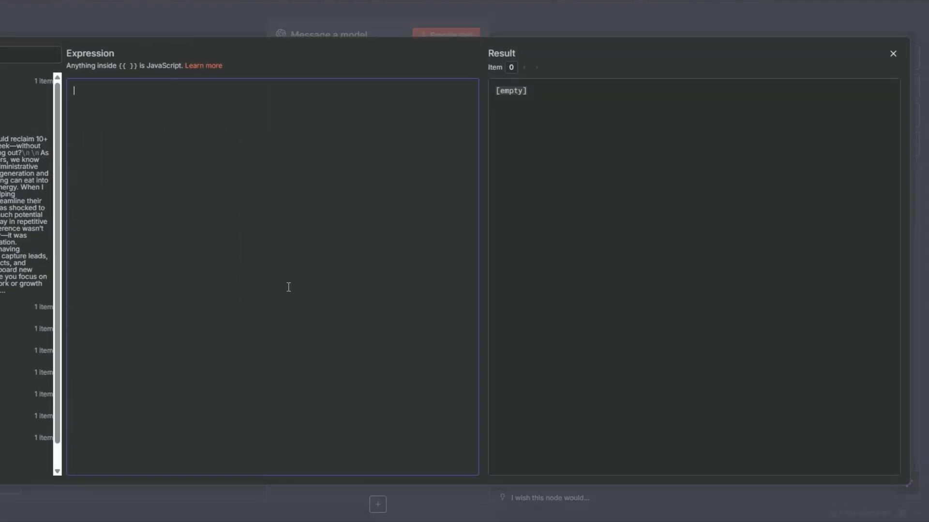
Paste a User prompt asking the model to review and polish the generated Platform and Post.
text(Review the following text carefully for errors and weaknesses:  Platform: {{ $('Platform-Specific Post Generator').item.json.message.content.Platform }} POST:  {{ $('Platform-Specific Post Generator').item.json.message.content.Post }}  Check and correct for: - Grammar mistakes - Spelling errors - Punctuation issues - Awkward phrasing or redundancy - Inconsistent tone or style - Clarity and flow (make sure ideas read smoothly) - Professional polish while keeping the original intent  Requirements: - Do not change the meaning of the text. - Keep the style aligned with the brand tone (professional, educational, value-driven).  - Output the fully corrected and polished version of the text only. - Do not include explanations, notes, or commentary — just the improved text.  Final Output:  Platform: {{ $('Platform-Specific Post Generator').item.json.message.content.Platform }} Post: [regenerated, polished master post])
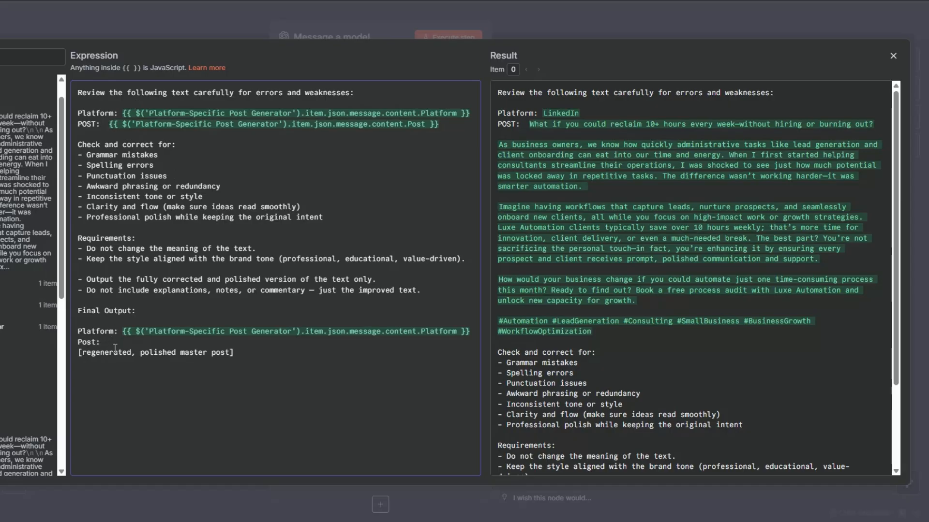
key(Escape)
Turn on Output Content as JSON and re-run the model node to get separate Platform and Post fields.
click(438, 37)
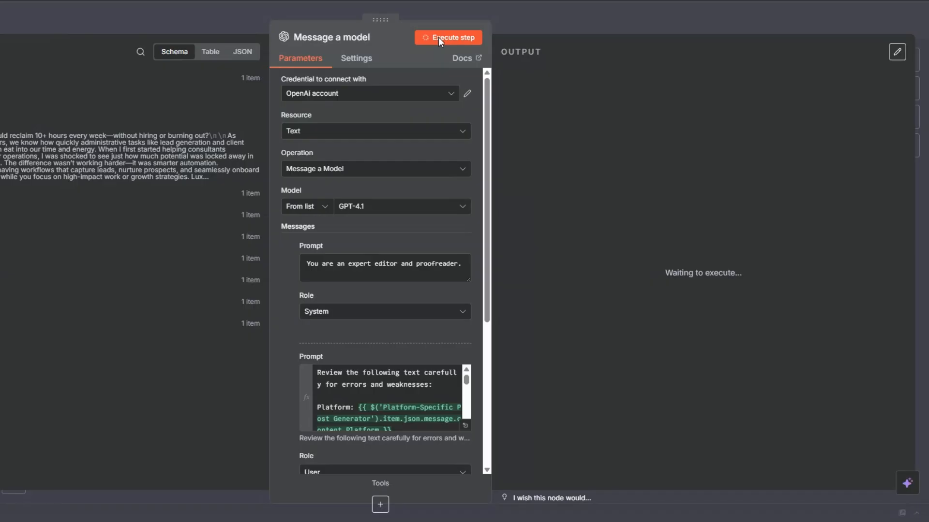
click(438, 37)
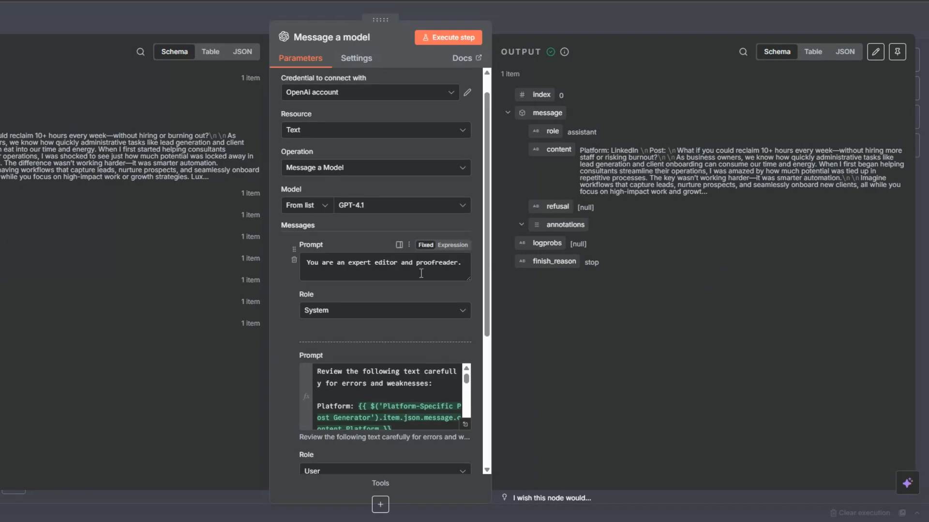
scroll(309, 367, down, 5)
click(290, 352)
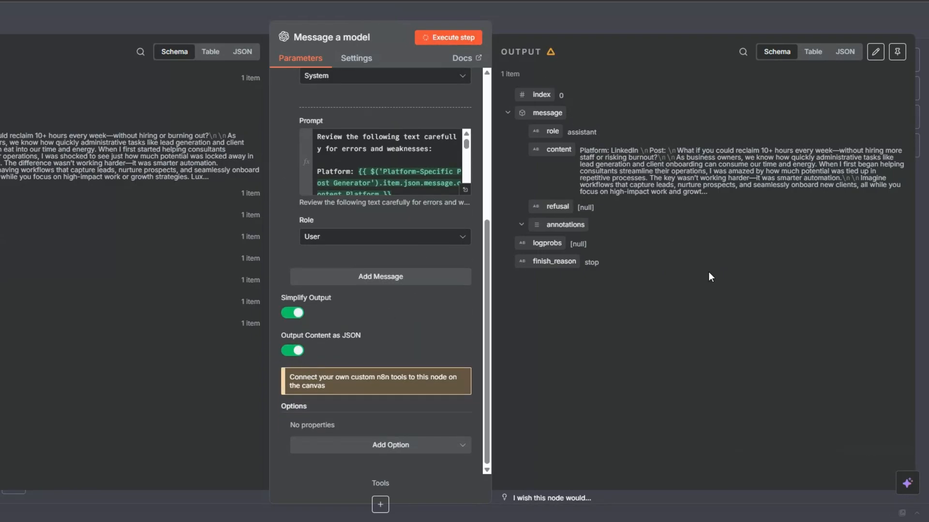
key(ctrl+Return)
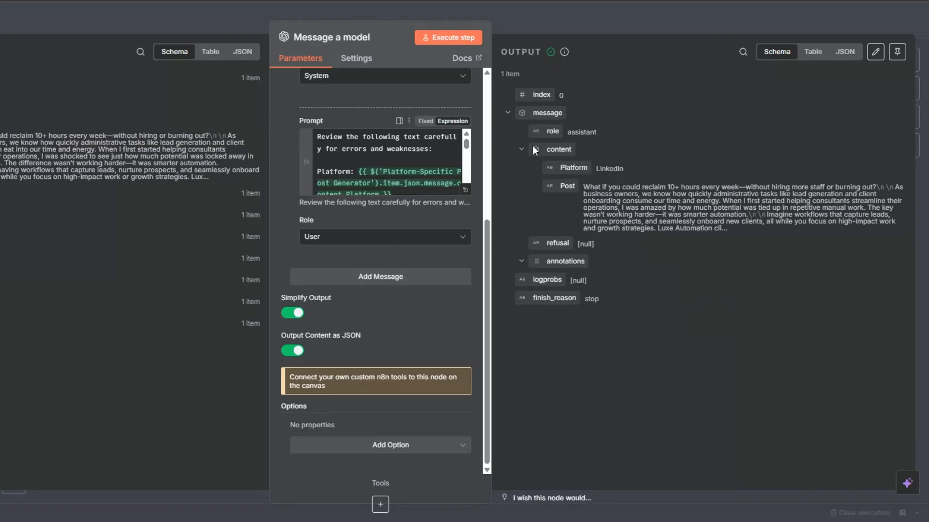
drag(585, 192, 743, 245)
click(612, 166)
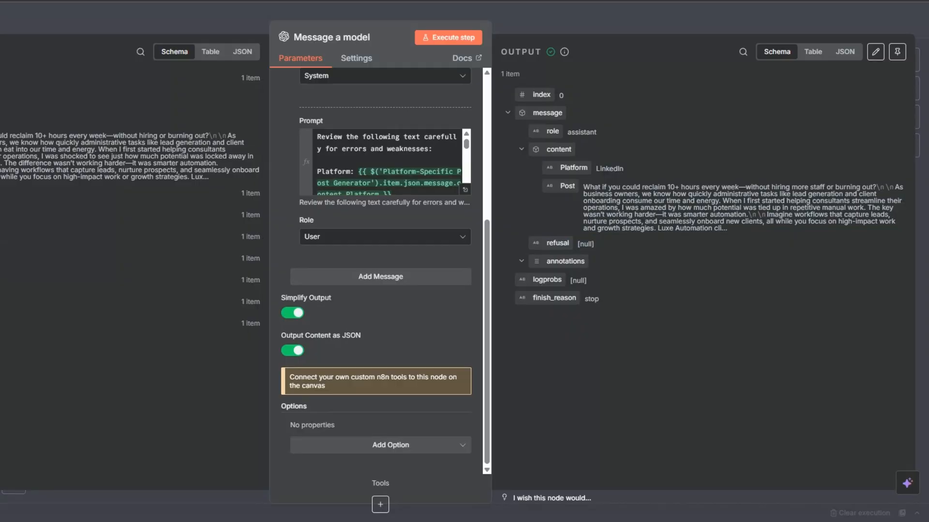
Back on the canvas, start renaming the proofreading model node.
key(Escape)
right_click(497, 261)
click(503, 312)
Name the node 'Editorial Checks' and add a Gmail node after it.
text(Editorial Checks)
click(469, 307)
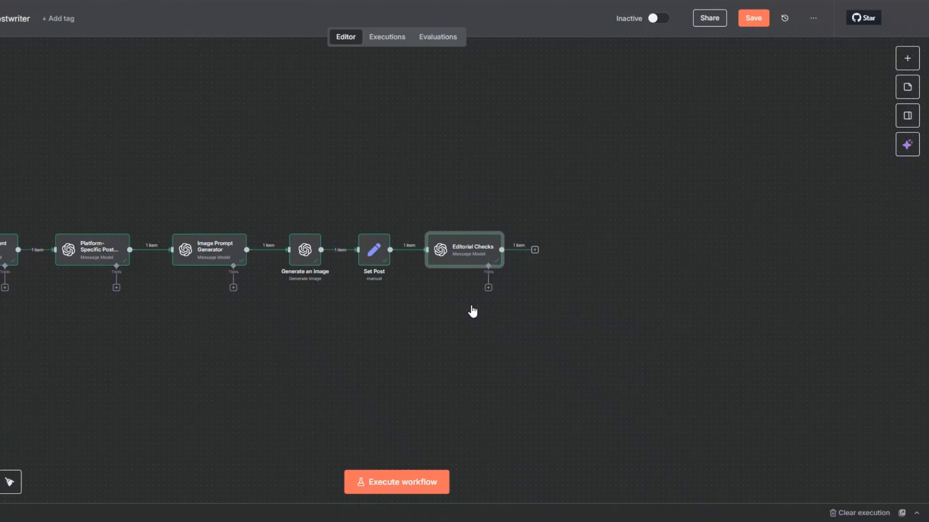
click(535, 250)
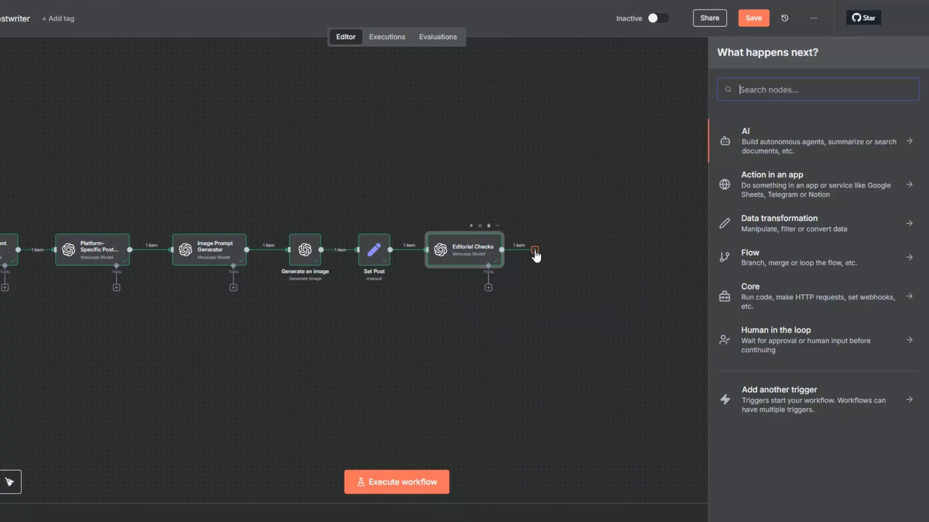
text(gmail)
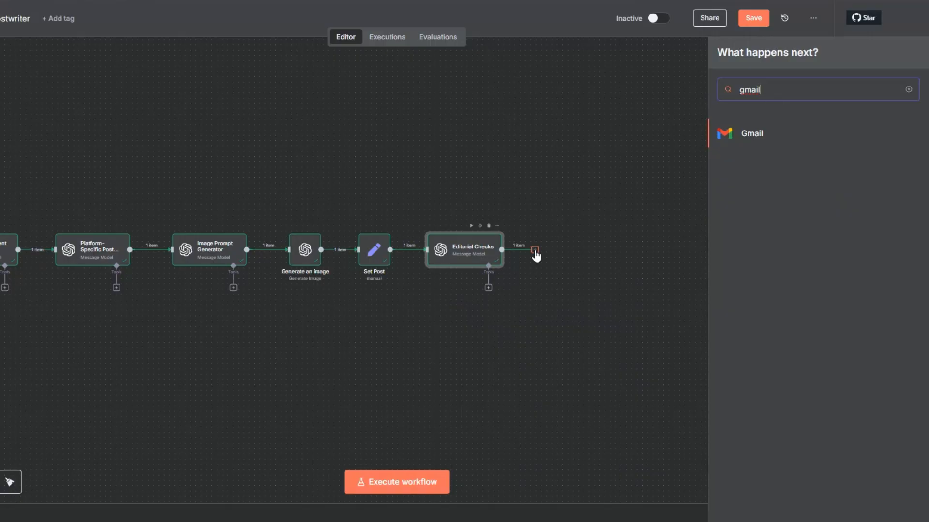
click(745, 133)
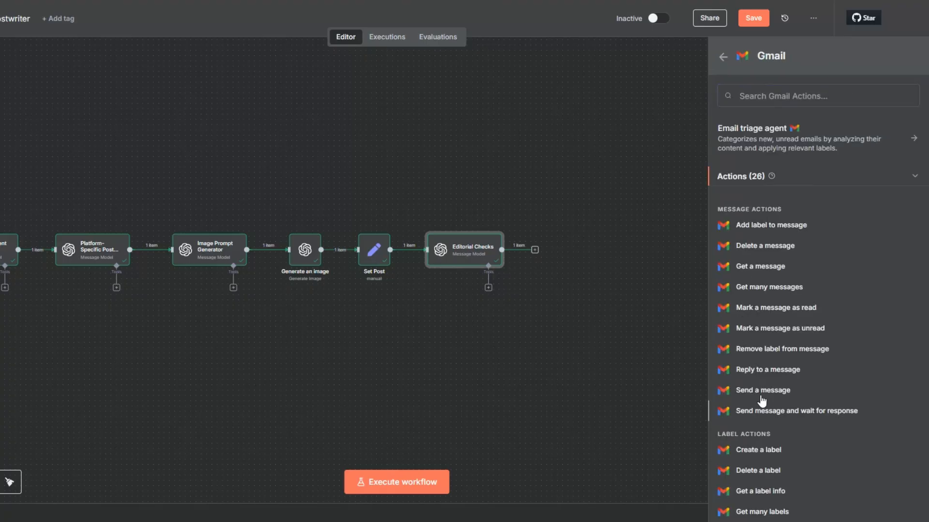
Choose the Gmail 'Send message and wait for response' action and close credential setup without connecting.
click(760, 409)
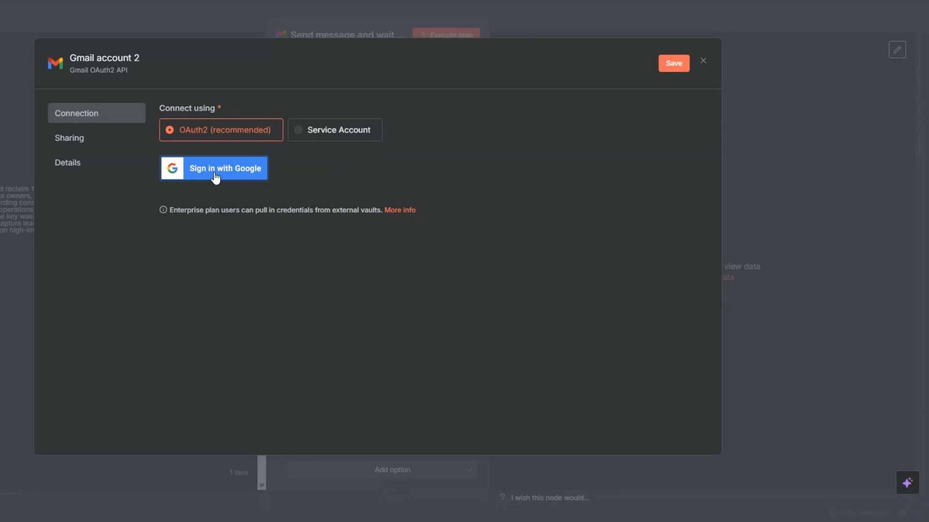
click(703, 61)
click(411, 286)
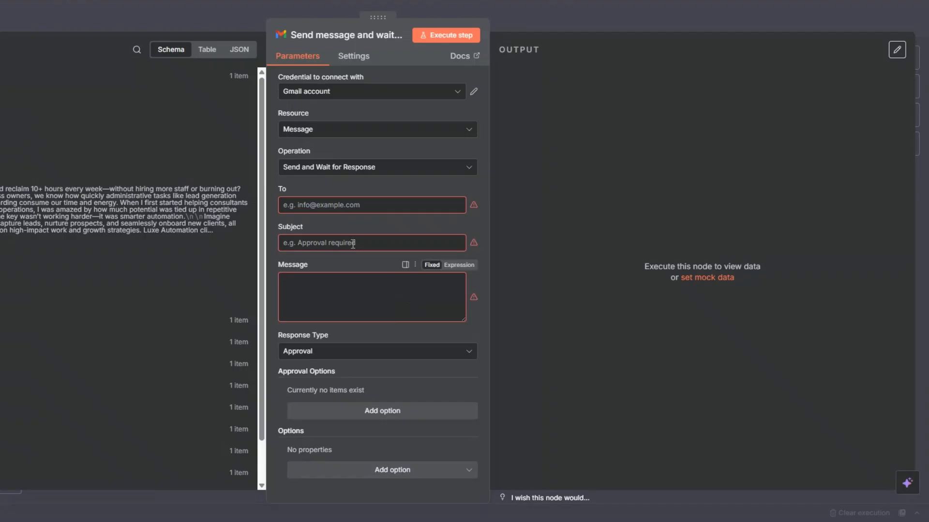
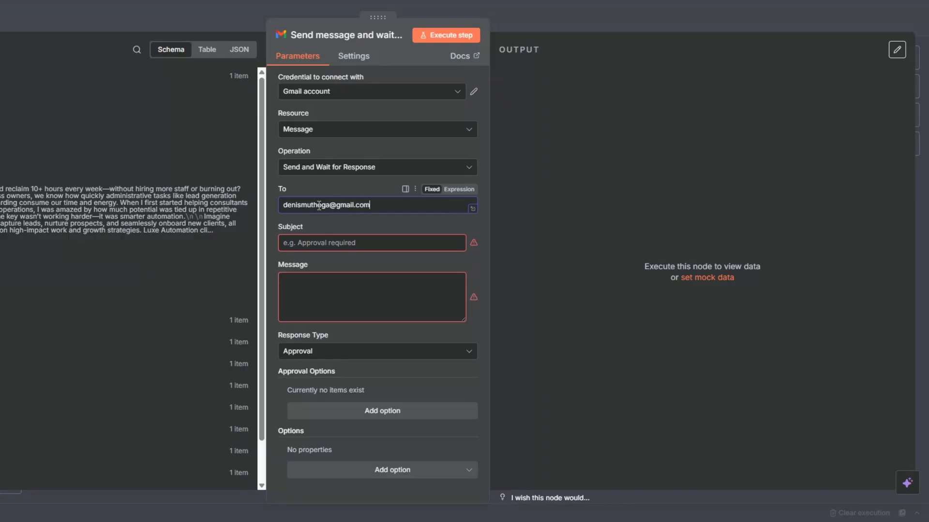
Address the email to the user's Gmail address, subject 'Here's the generated social media post.', with Post as body.
click(328, 241)
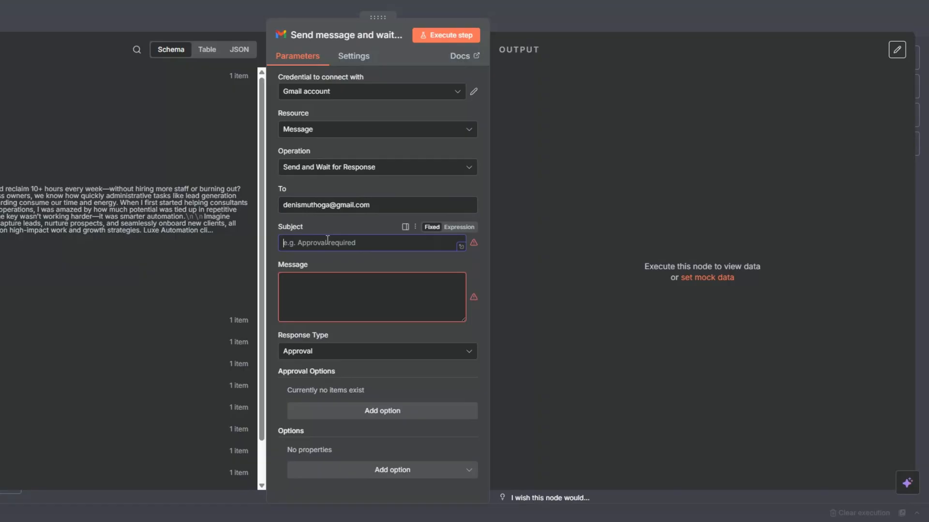
text(Here's the generated social media post.)
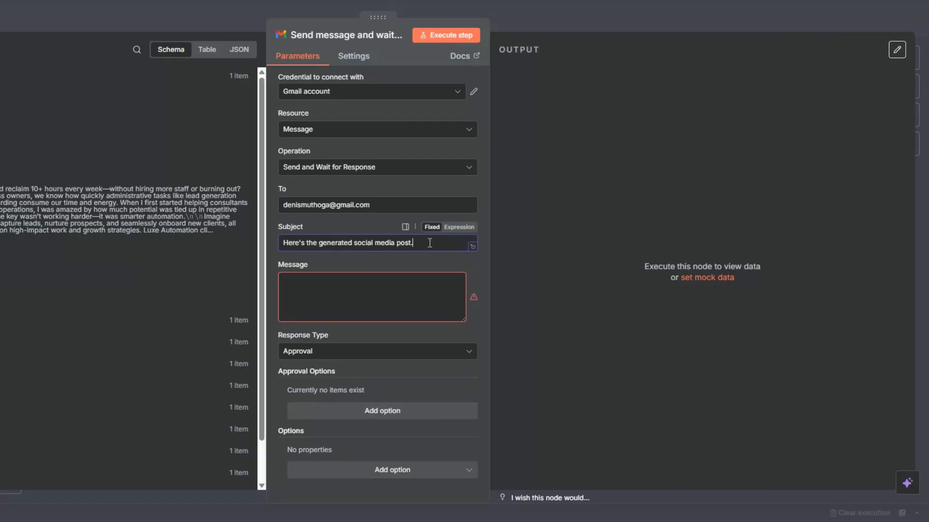
drag(45, 205, 327, 296)
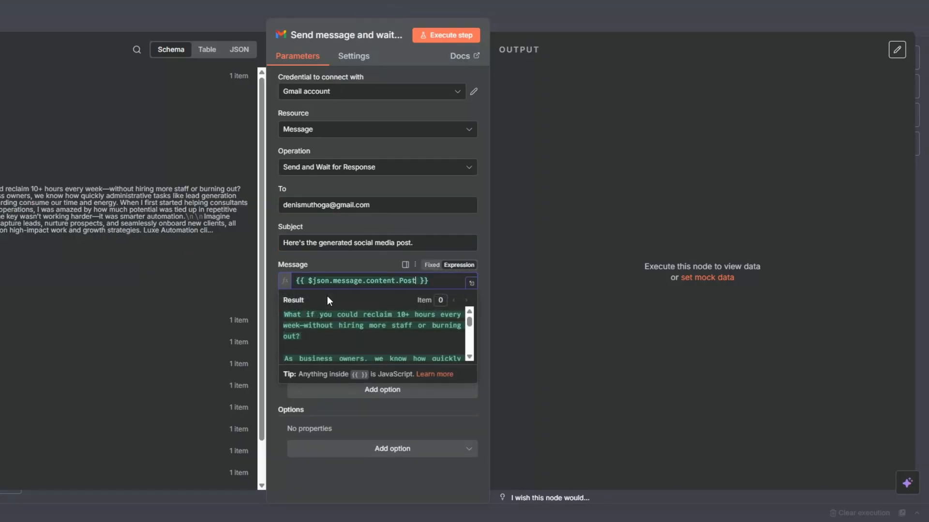
click(274, 318)
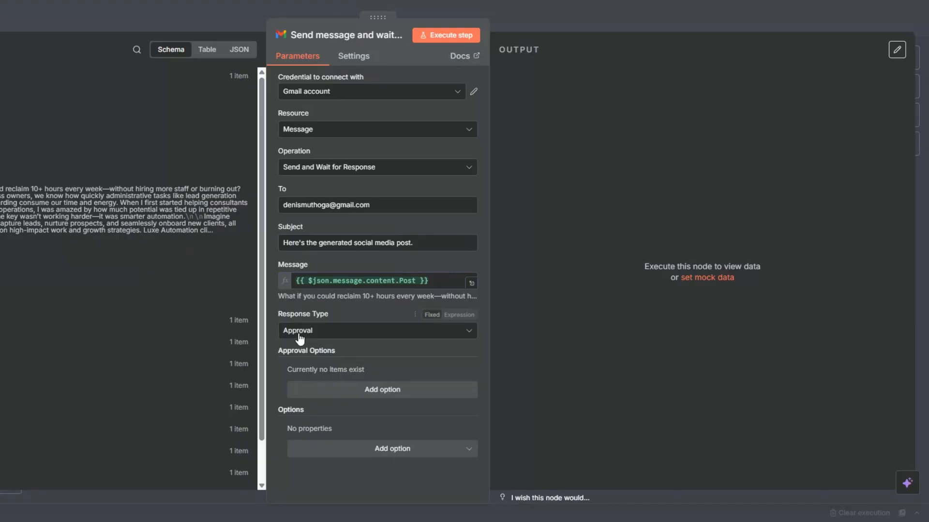
Set an Approval response offering Approve and Disapprove, relabelling the decline button 'Disapprove'.
click(280, 331)
click(339, 317)
click(366, 389)
scroll(369, 329, down, 2)
click(347, 309)
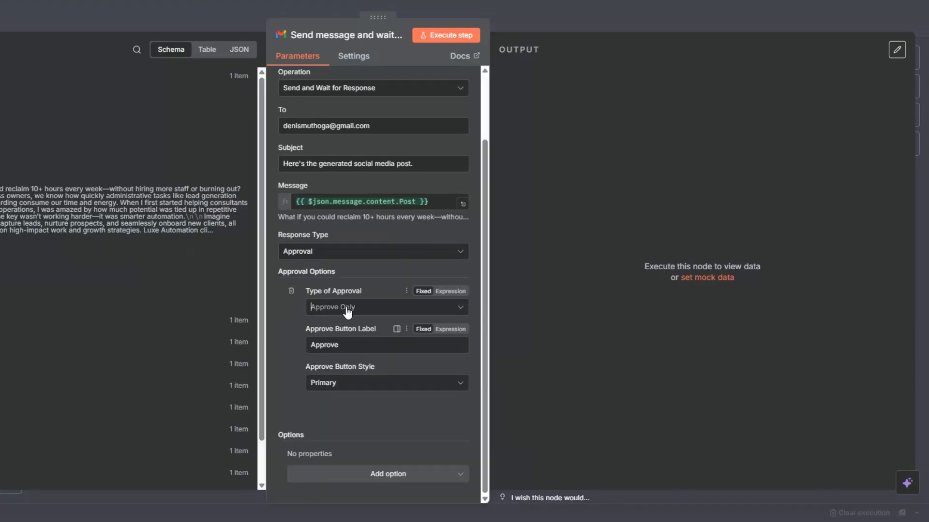
click(346, 360)
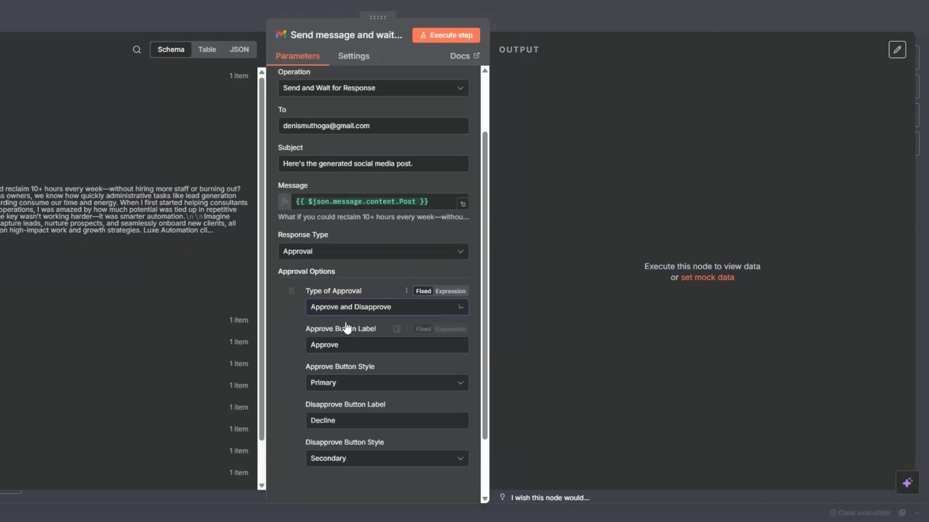
scroll(357, 311, down, 2)
click(343, 347)
drag(344, 346, 318, 346)
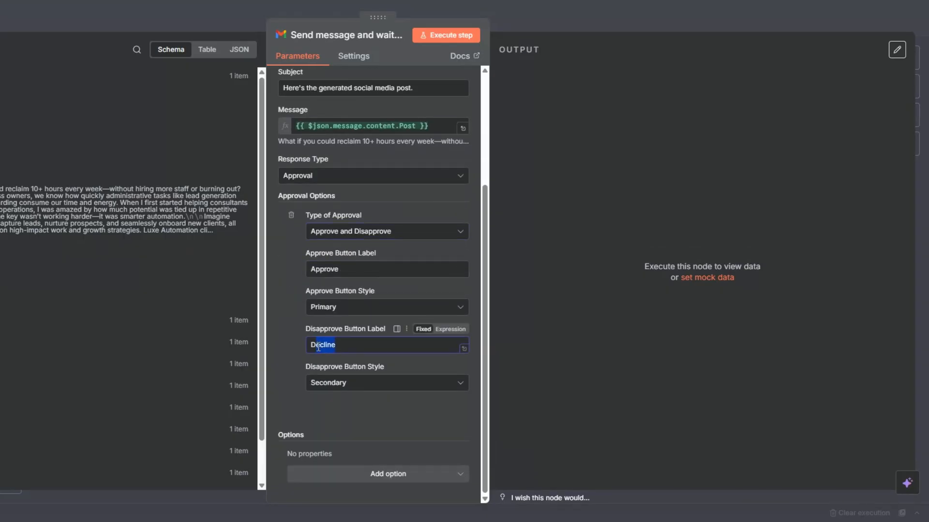
text(isapprove)
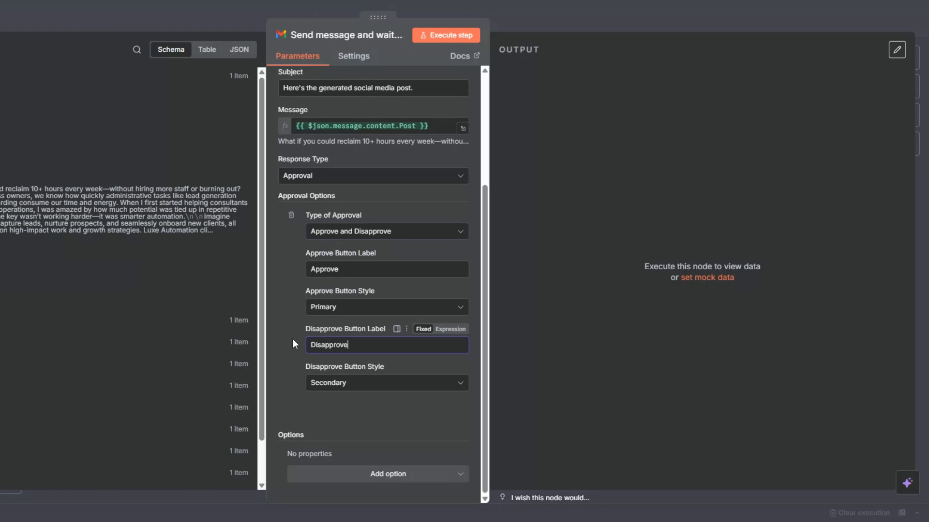
Add Append n8n Attribution switched off and run the node to send the approval email.
click(372, 474)
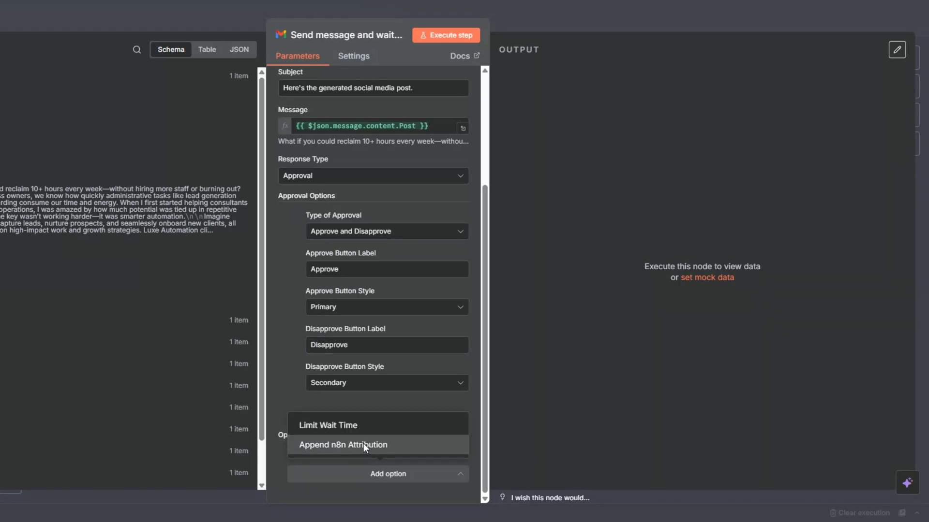
click(364, 444)
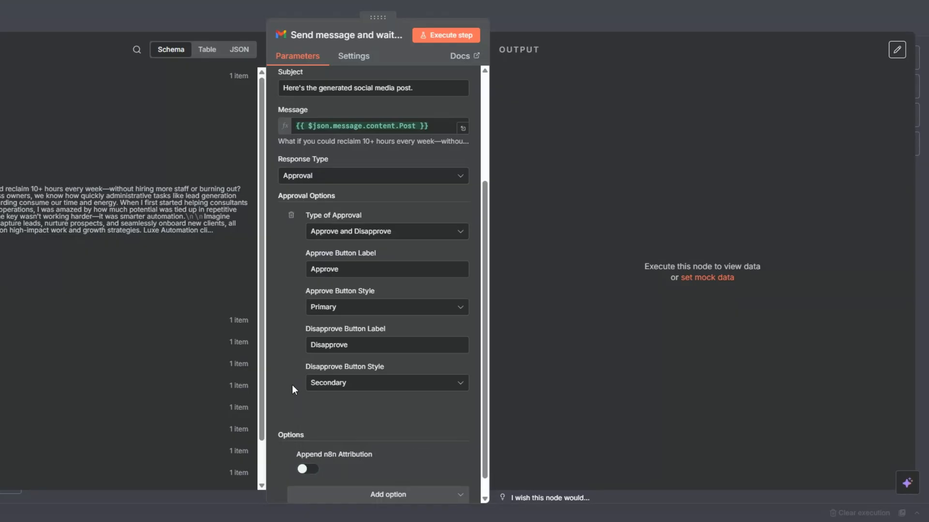
click(437, 36)
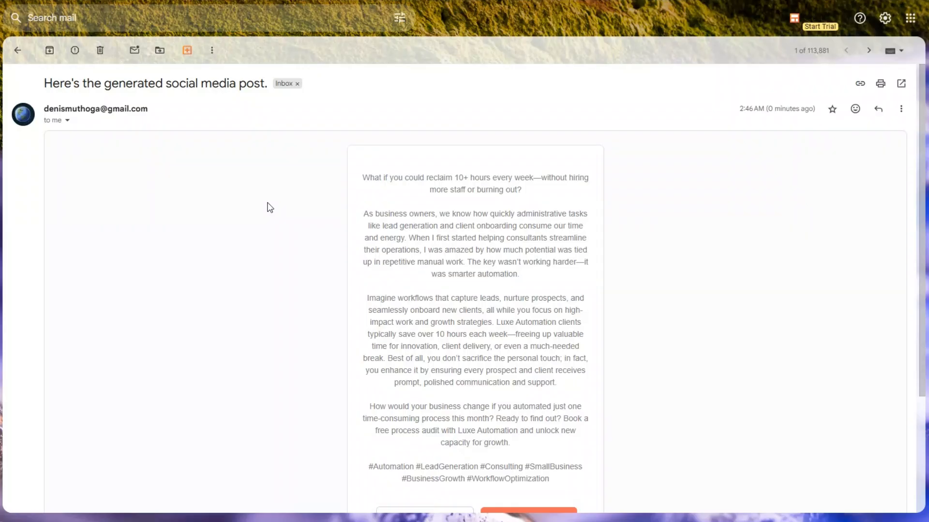
Read the approval email in Gmail and reject the post with the Disapprove button.
drag(45, 84, 134, 83)
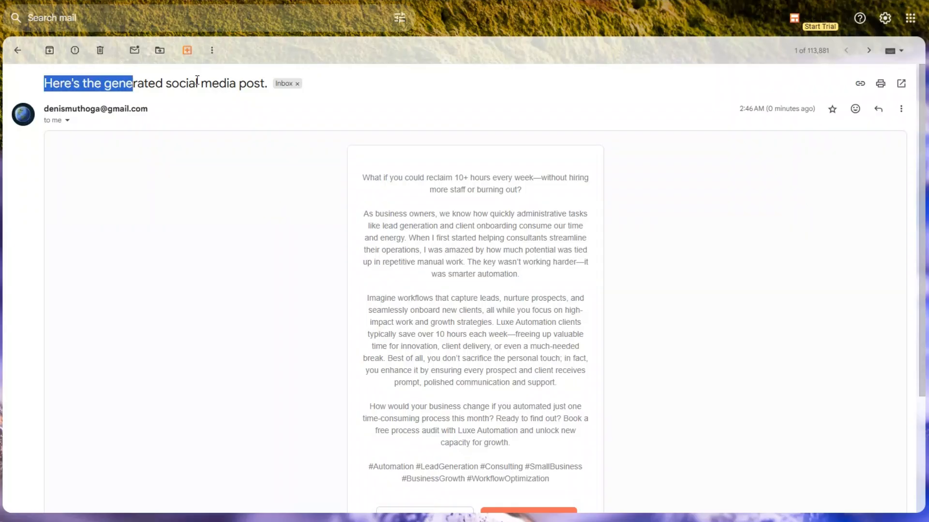
mouse_move(262, 84)
mouse_down()
mouse_move(212, 228)
mouse_move(268, 85)
mouse_up()
click(394, 207)
scroll(394, 207, down, 4)
scroll(393, 208, up, 3)
drag(363, 176, 544, 321)
scroll(440, 300, down, 3)
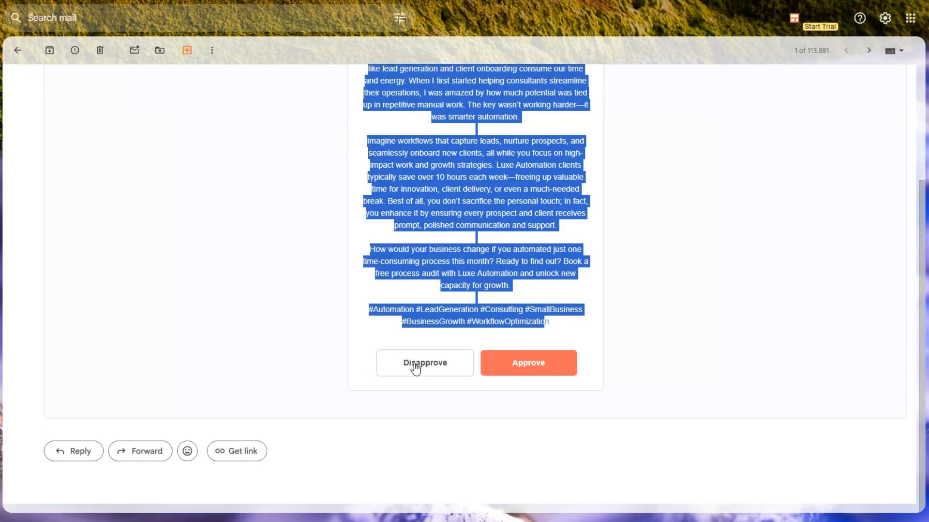
click(427, 300)
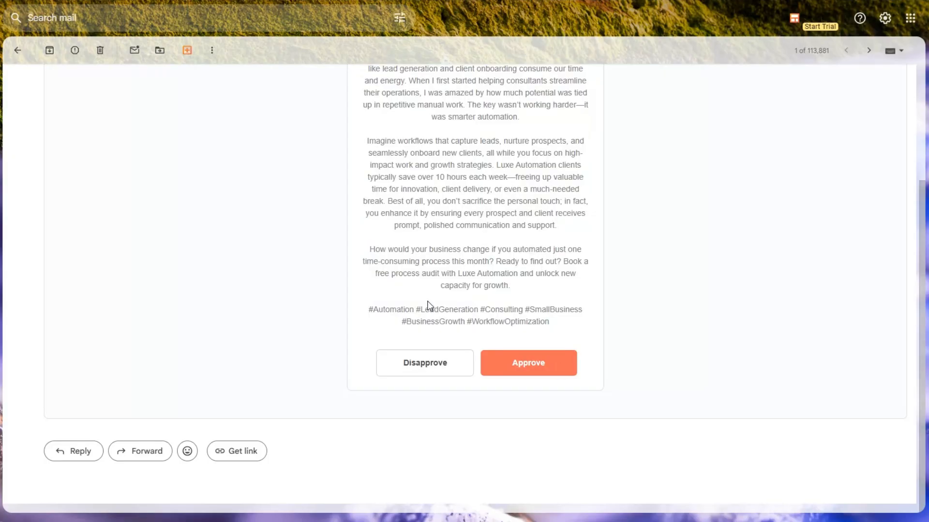
click(420, 367)
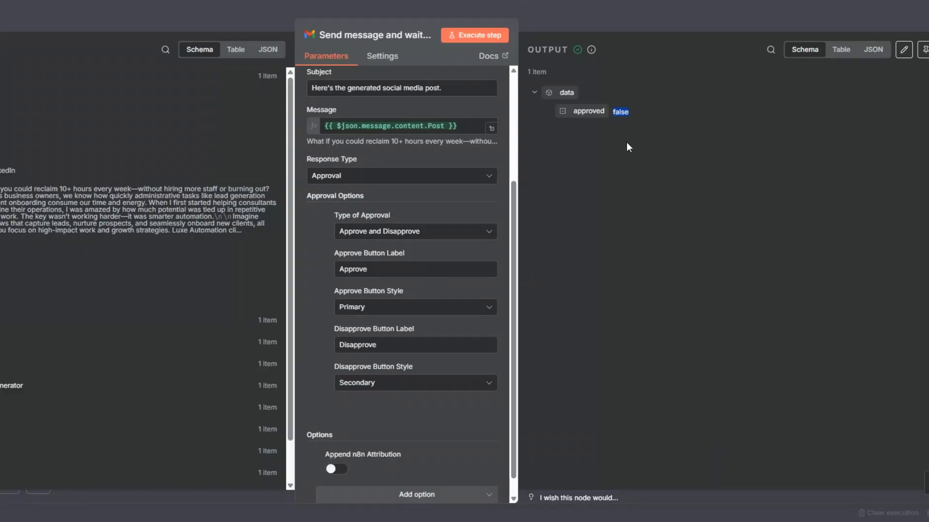
Add an If node after the Gmail approval node.
key(Escape)
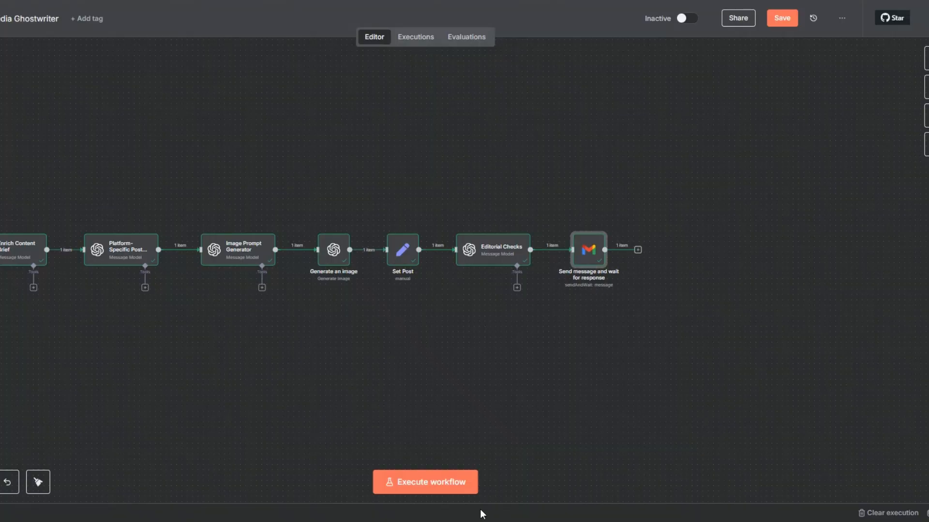
click(638, 250)
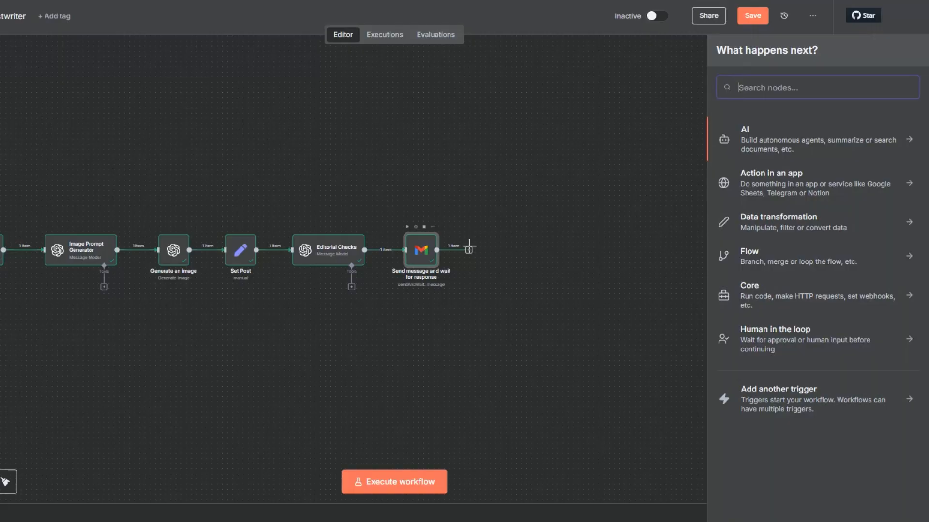
text(if)
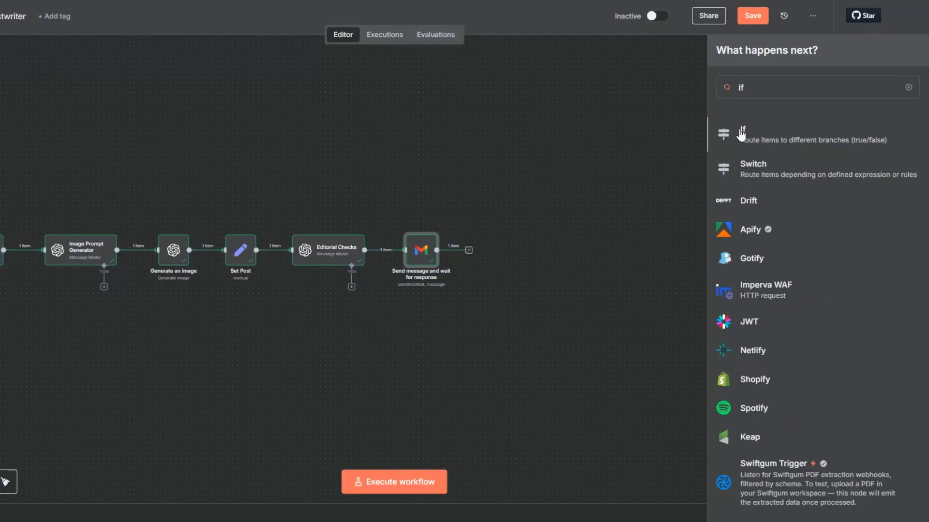
click(741, 134)
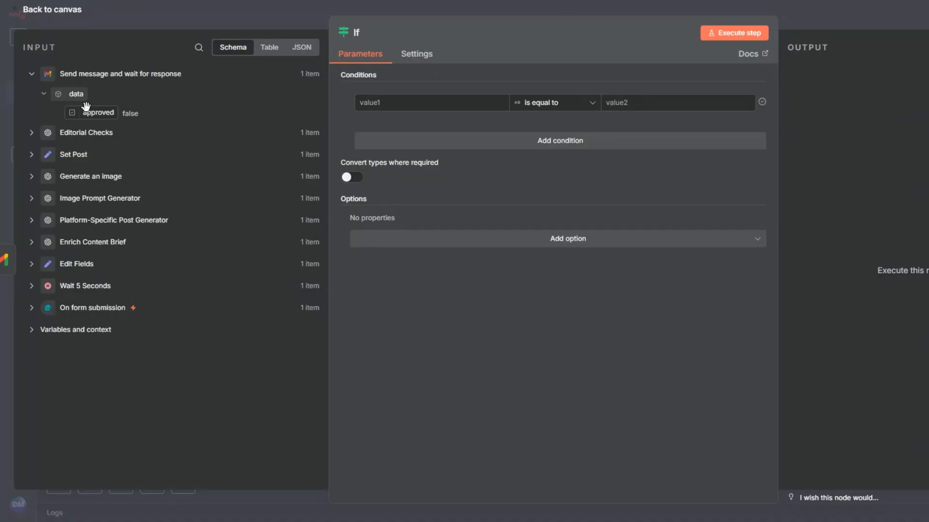
Make the If condition check approved is true, run it, and confirm the item goes to False.
drag(145, 116, 382, 102)
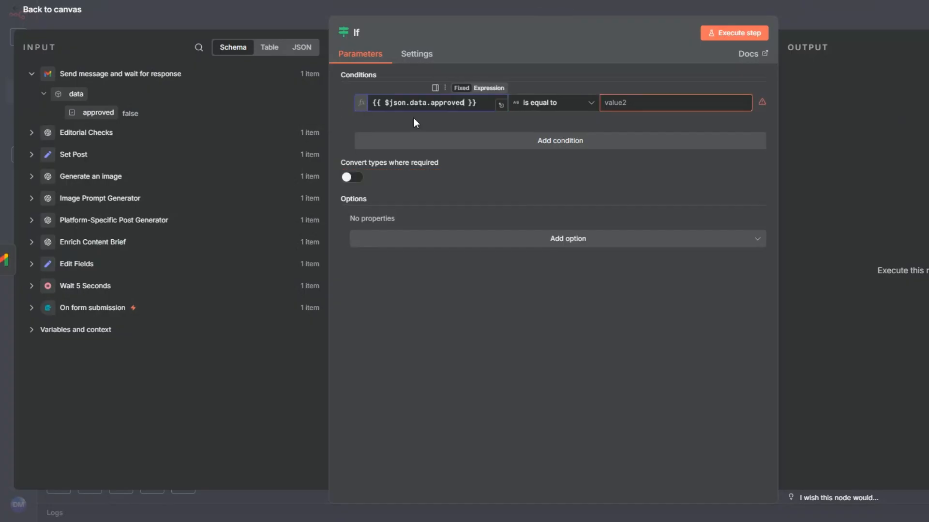
click(529, 106)
mouse_move(567, 207)
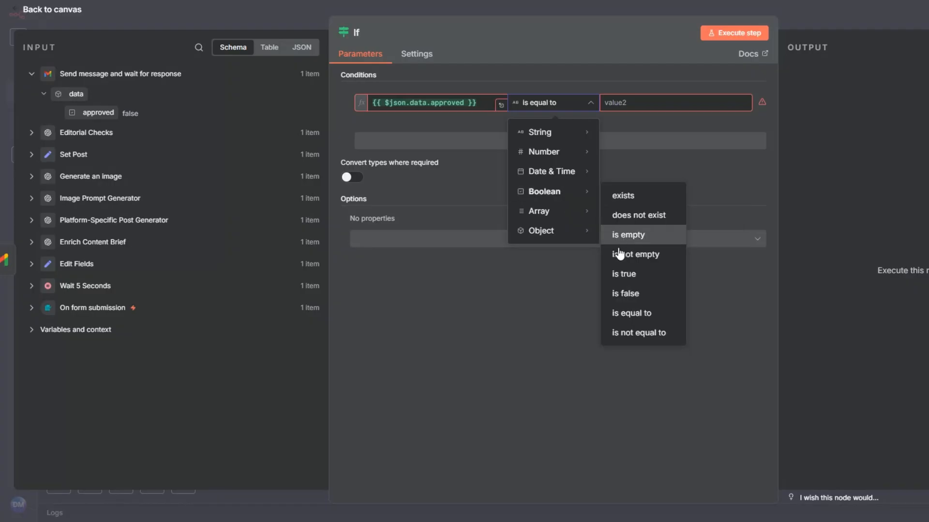
click(624, 275)
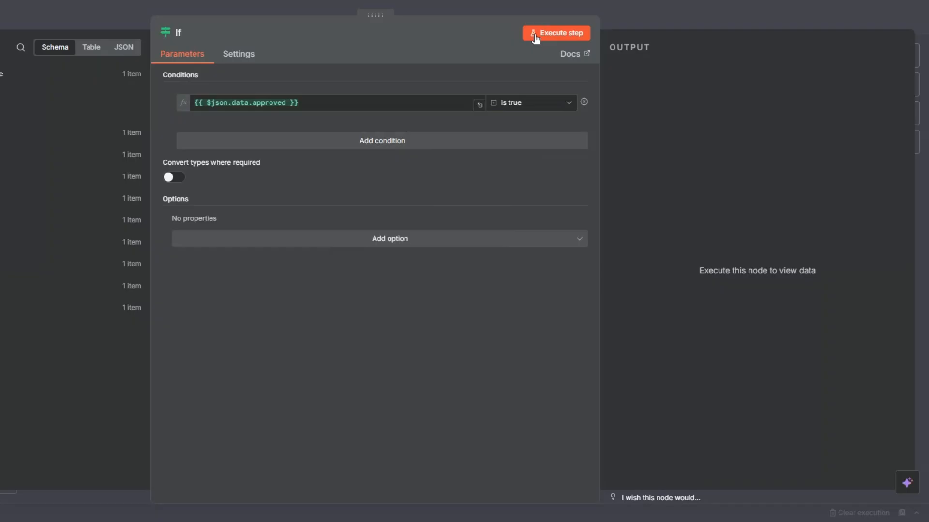
click(535, 36)
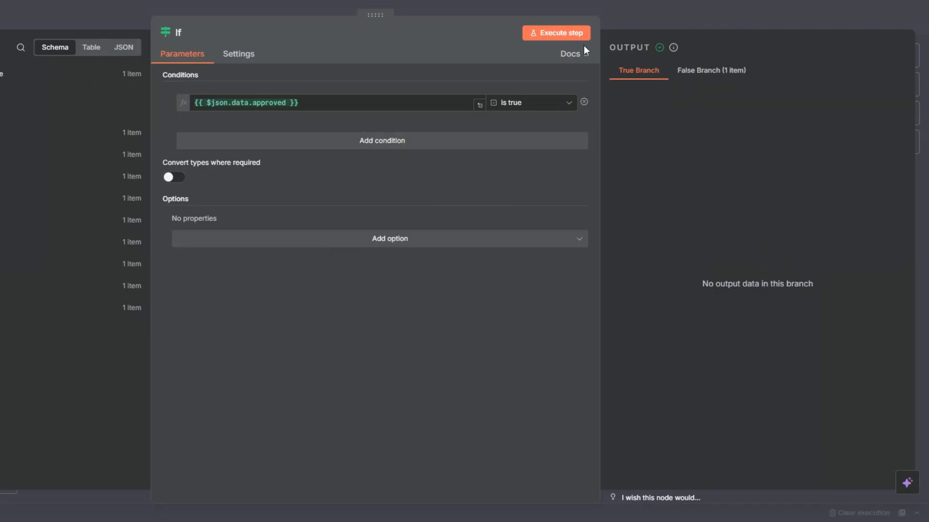
click(715, 72)
key(Escape)
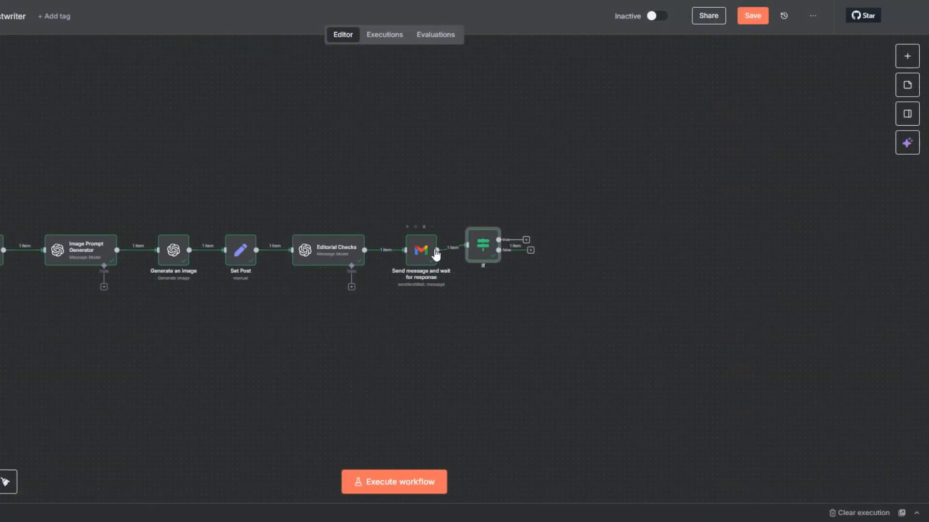
Add an OpenAI Message a model node using GPT-4.1 on the If node's false output.
click(531, 252)
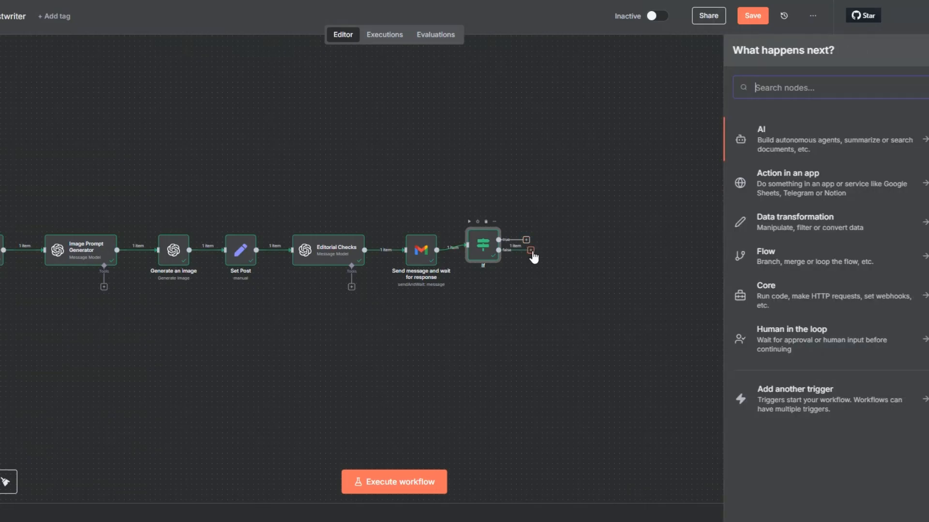
click(751, 139)
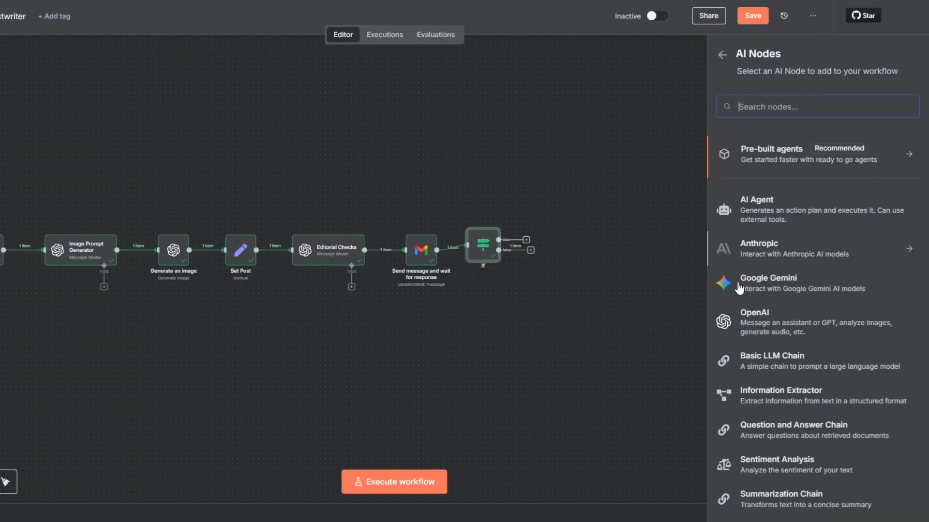
click(744, 320)
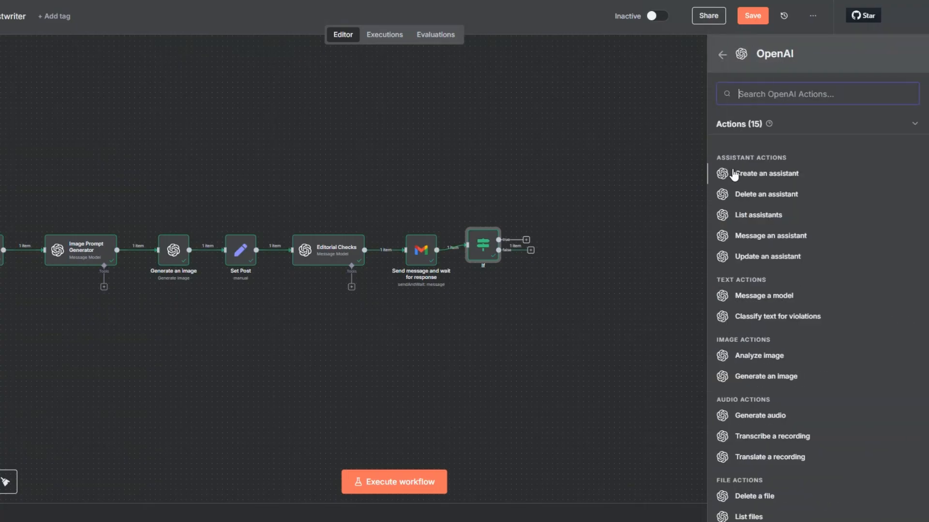
click(745, 296)
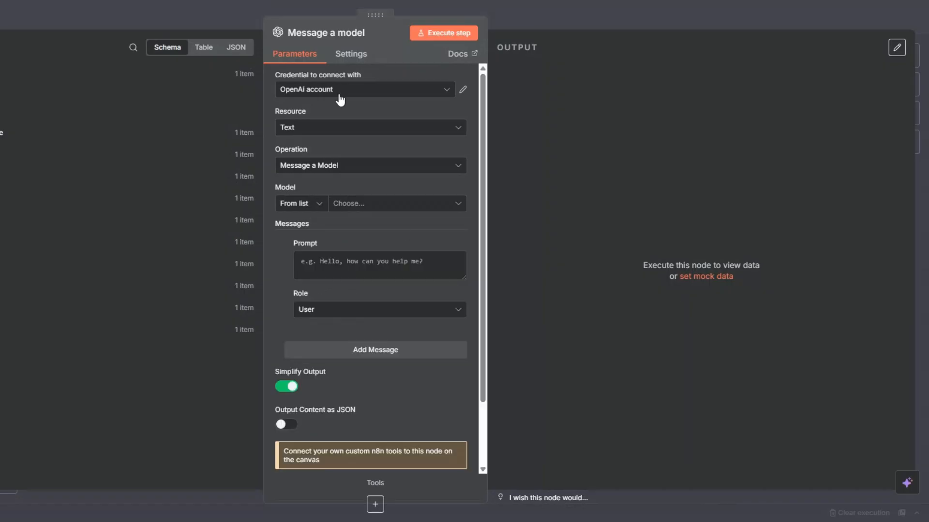
click(363, 203)
scroll(352, 310, down, 3)
click(346, 319)
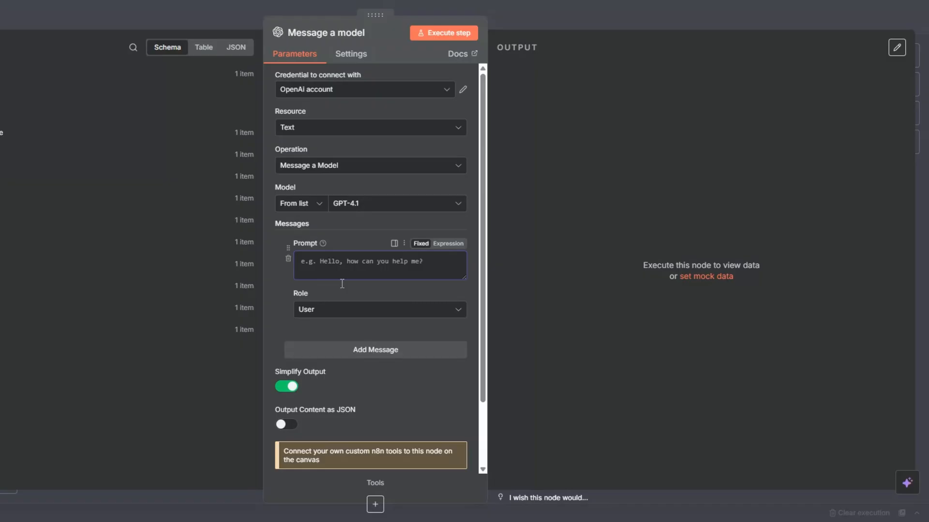
Set a System message with the ghostwriter instruction and add a user prompt to regenerate the disapproved post.
click(342, 310)
click(333, 414)
click(327, 271)
text(You are a professional ghostwriter.)
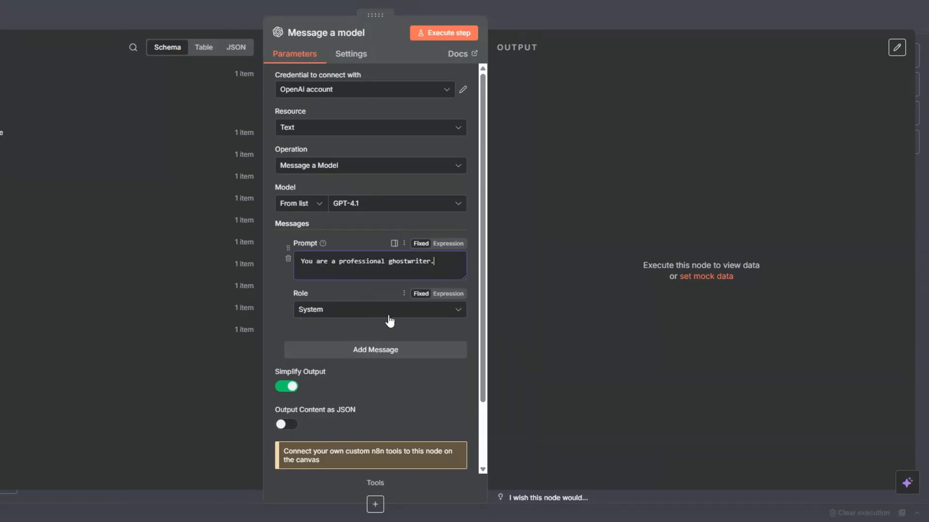
click(387, 355)
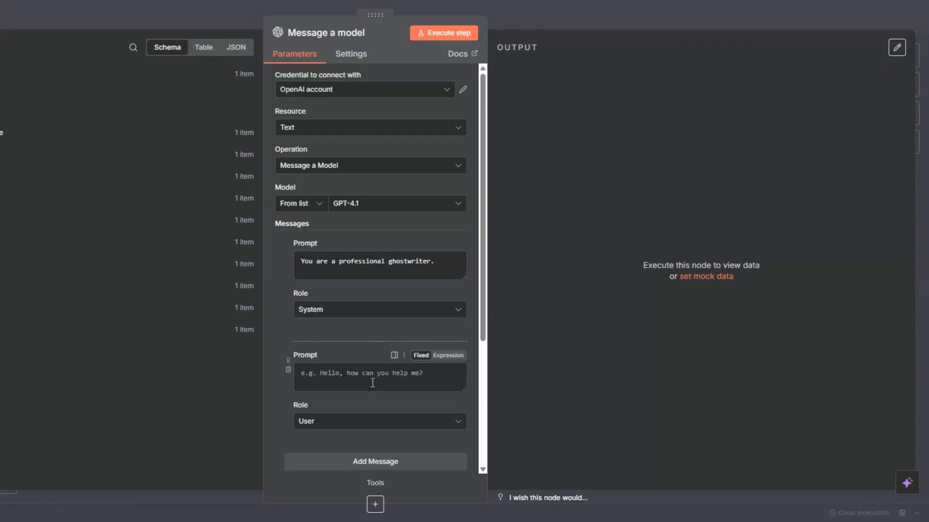
click(425, 370)
text(The following post draft was disapproved and needs to be regenerated.  [DISAPPROVED POST] {{ $('Platform-Specific Post Generator').item.json.message.content.Post }}  [CONTEXT / BRIEF] {{ $('Enrich Content Brief').item.json.message.content }}  Your task: Rewrite the post so it better aligns with the brand and audience.  Requirements: - Keep the same core message but present it with stronger storytelling, clarity, and flow. - Sharpen the hook to make it more curiosity-driven and attention-grabbing. - Ensure the body (2–4 paragraphs) provides more value: actionable advice, insights, or steps that directly help business owners. - Strengthen the CTA so it is clear, compelling, and easy to act on. - Maintain the specified tone (professional, educational, value-driven). - Follow the formatting rules of {{ $('Platform-Specific Post Generator').item.json.message.content.Platform }}.  Final Output Format (natural text only, no JSON):  Platform: {{ $('Platform-Specific Post Generator').item.json.message.content.Platform }} Post: [regenerated, polished master post])
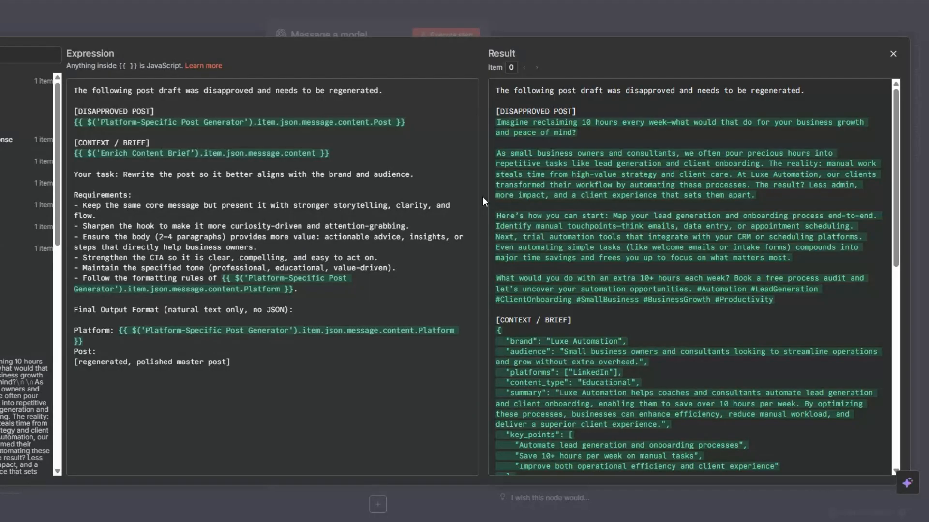
click(299, 361)
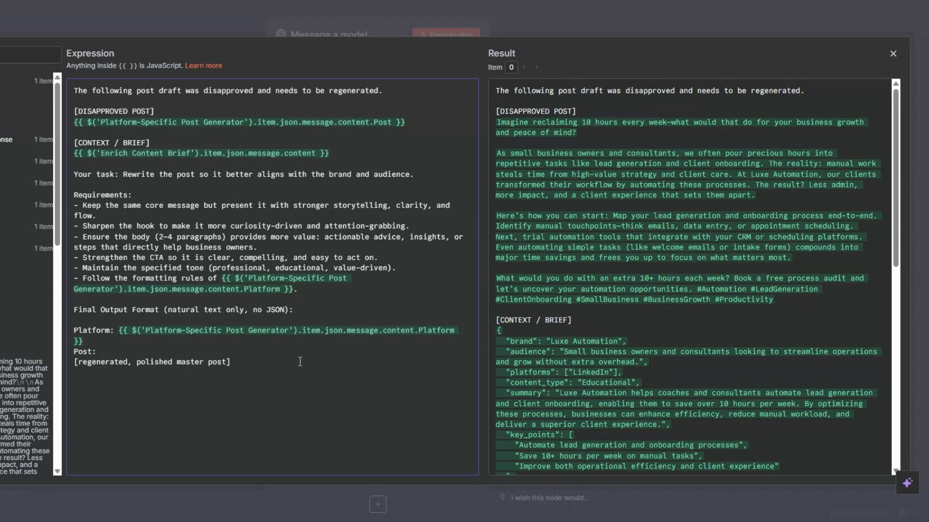
Review the regenerate prompt referencing the disapproved Post, enriched brief and Requirements, then close the expanded editor.
click(418, 124)
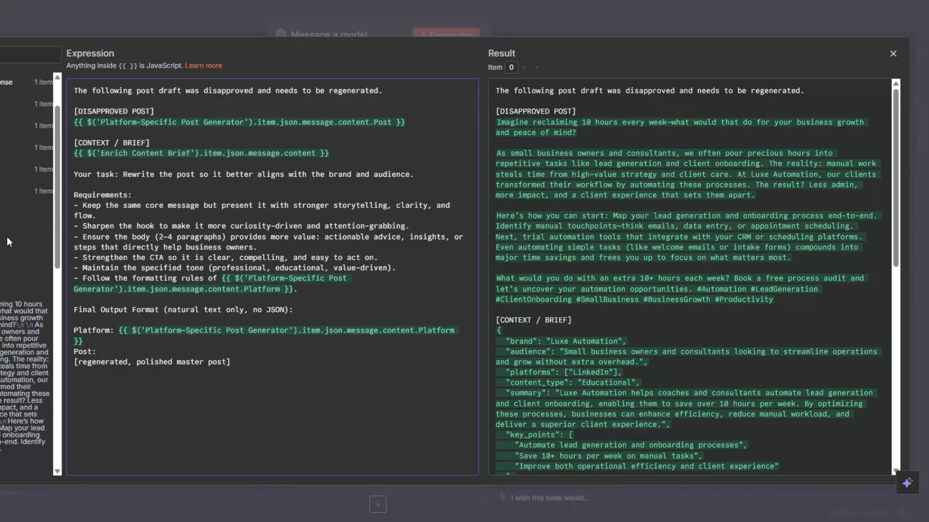
scroll(82, 248, down, 10)
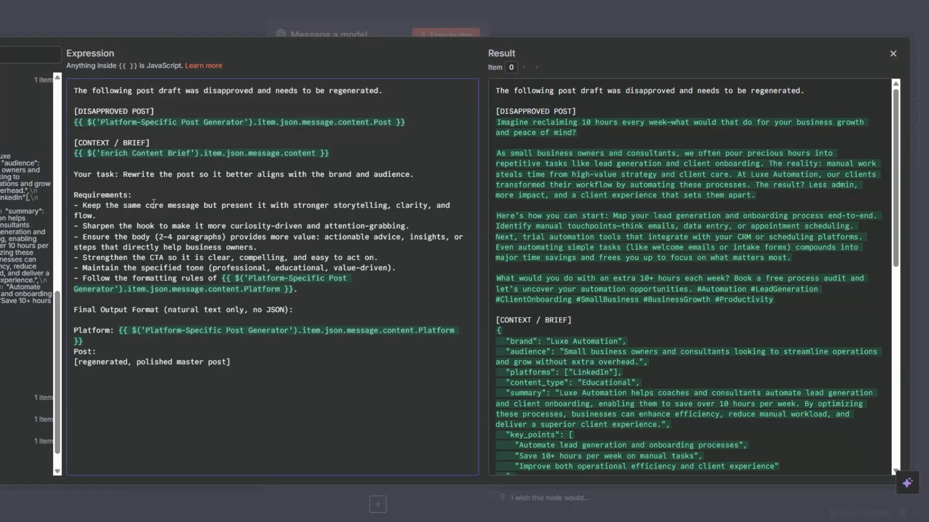
drag(141, 195, 87, 198)
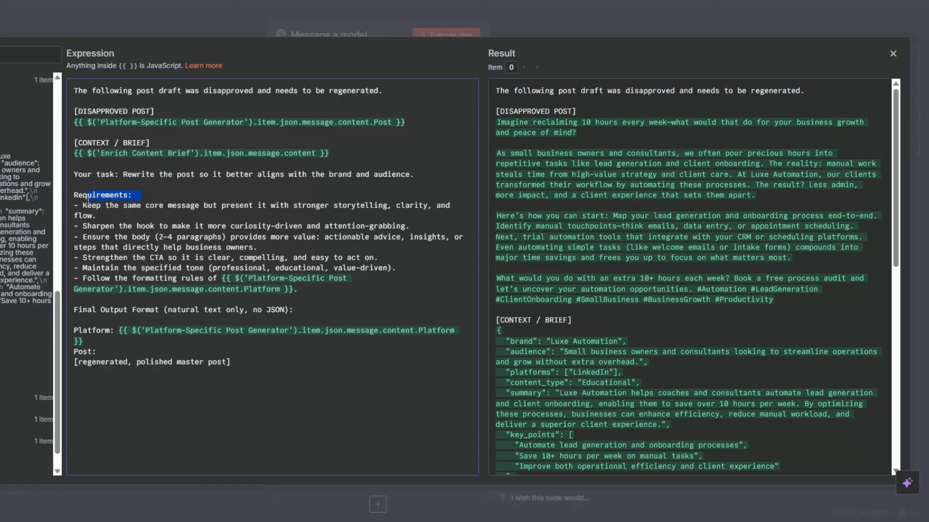
scroll(617, 372, down, 8)
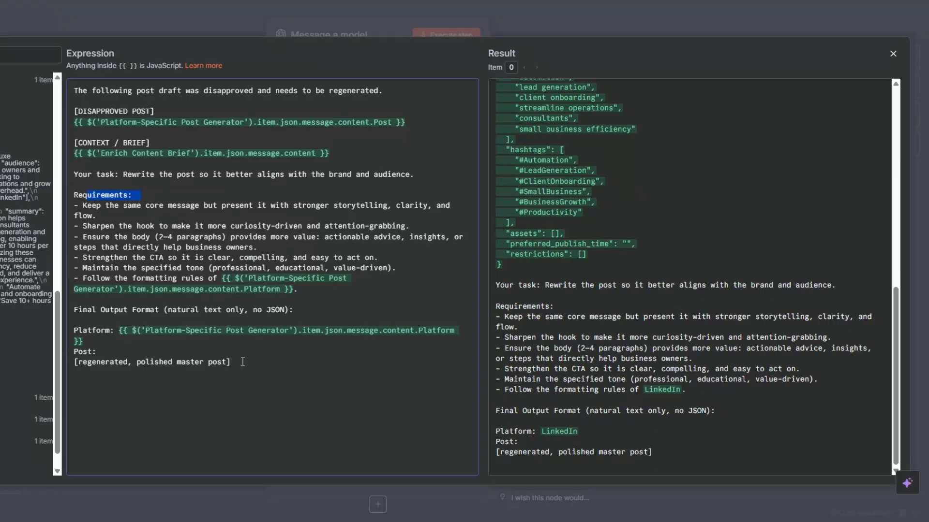
key(Escape)
scroll(328, 317, down, 5)
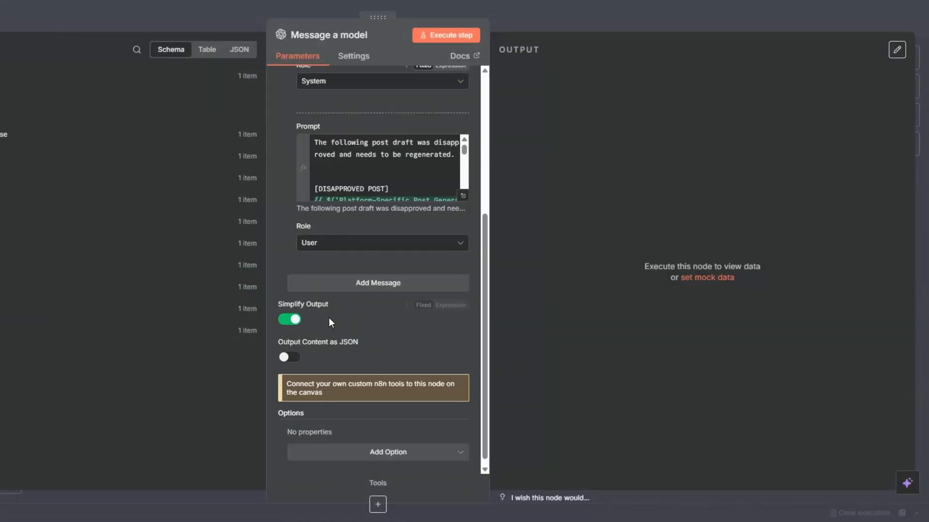
Turn on JSON output and test-run the node, checking the Platform (LinkedIn) and Post output table.
click(292, 359)
scroll(346, 320, up, 5)
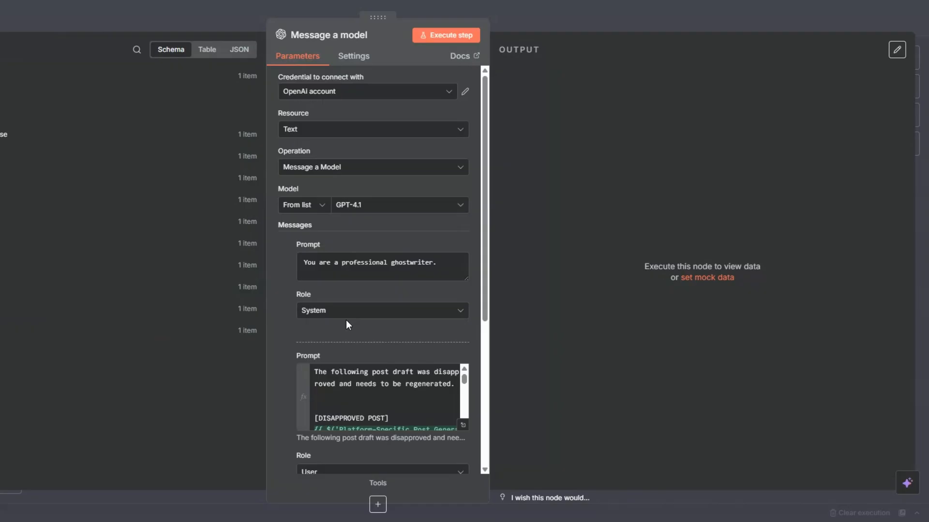
click(440, 39)
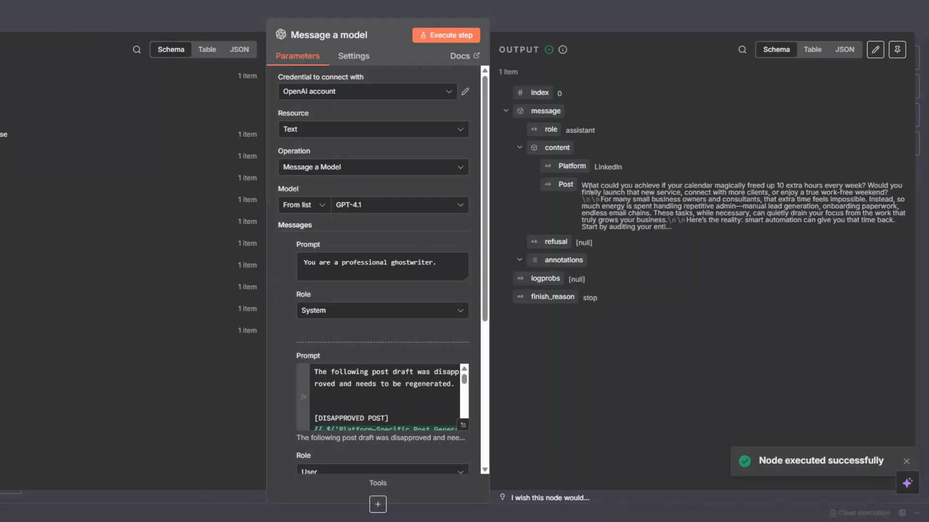
click(814, 54)
drag(587, 136, 629, 133)
key(Escape)
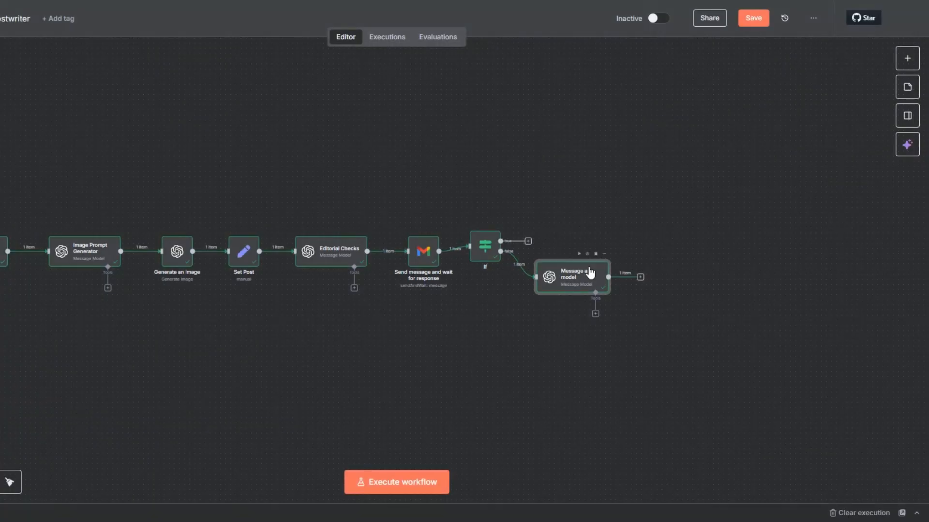
Rename the node to 'Regenerate Post' and connect its output back into Set Post.
right_click(572, 281)
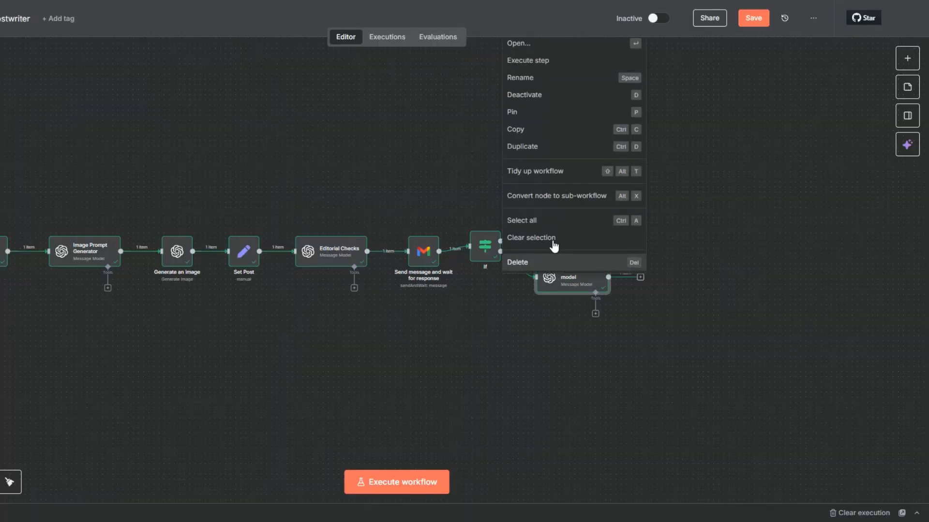
click(511, 79)
text(Regenerate Post)
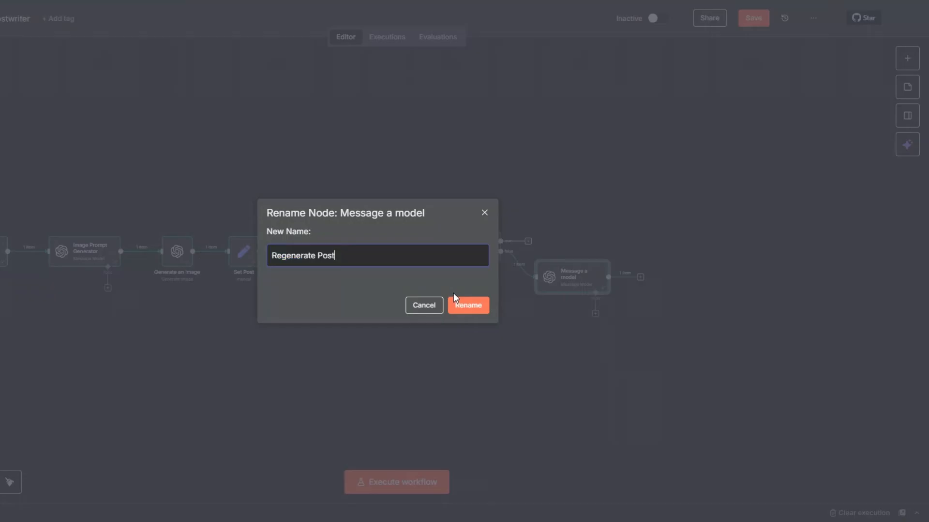
click(463, 308)
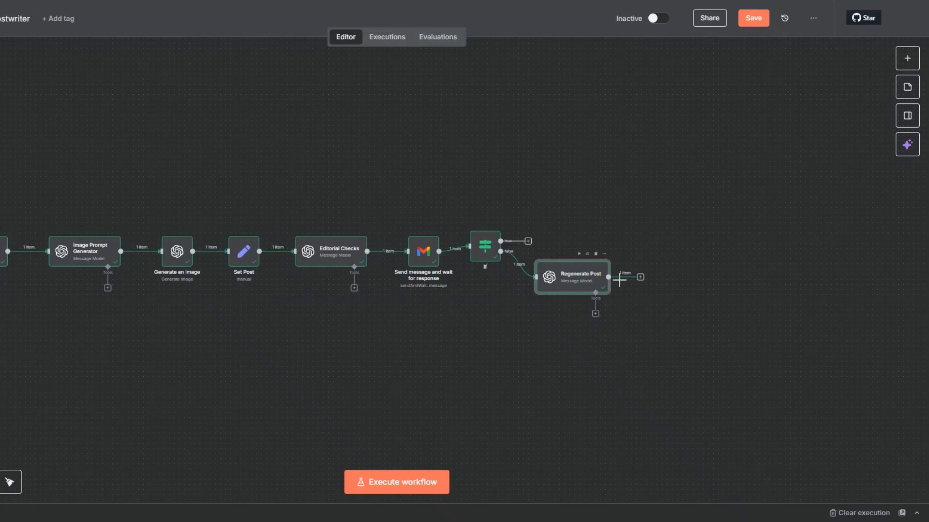
drag(640, 279, 242, 251)
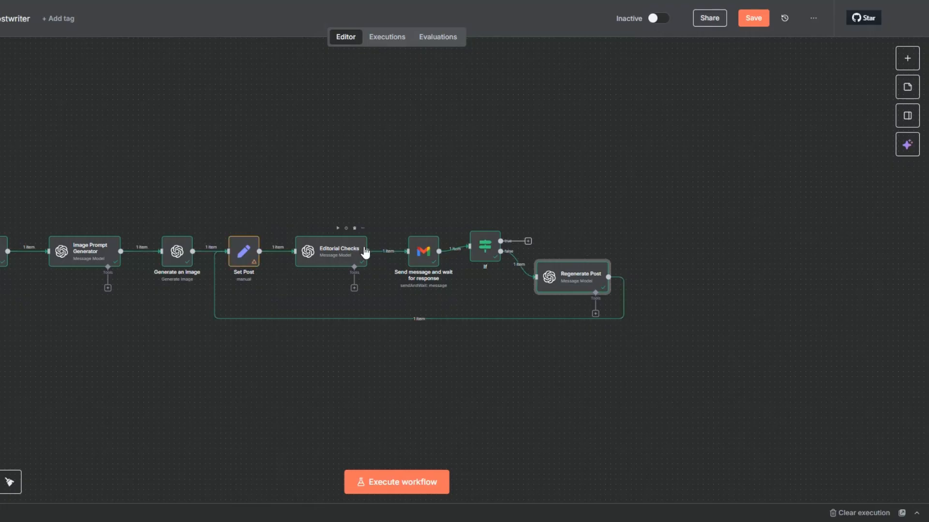
Save the Social Media Ghostwriter workflow and execute the whole workflow.
click(762, 21)
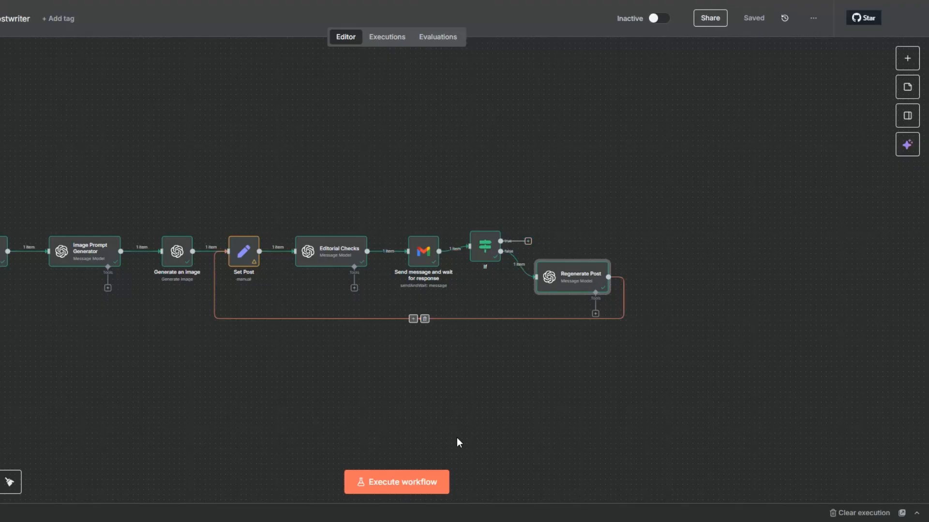
drag(207, 384, 269, 387)
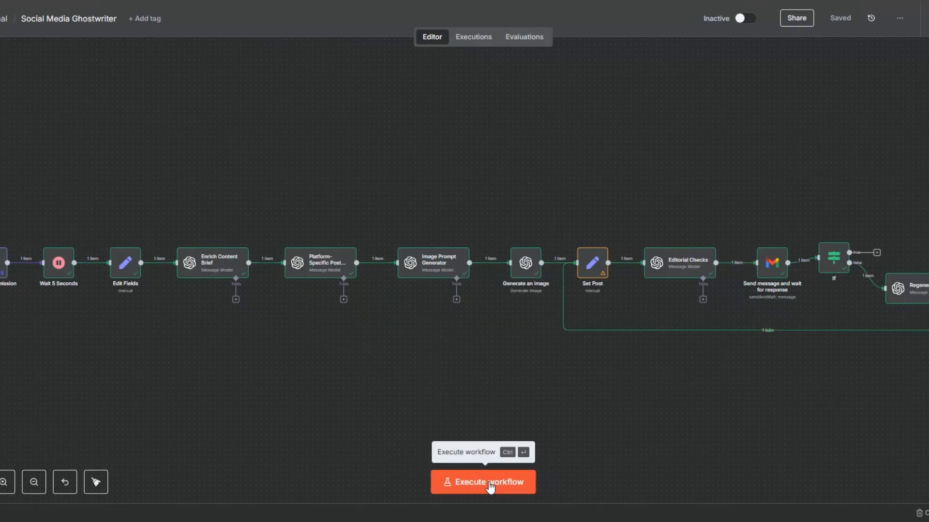
click(487, 482)
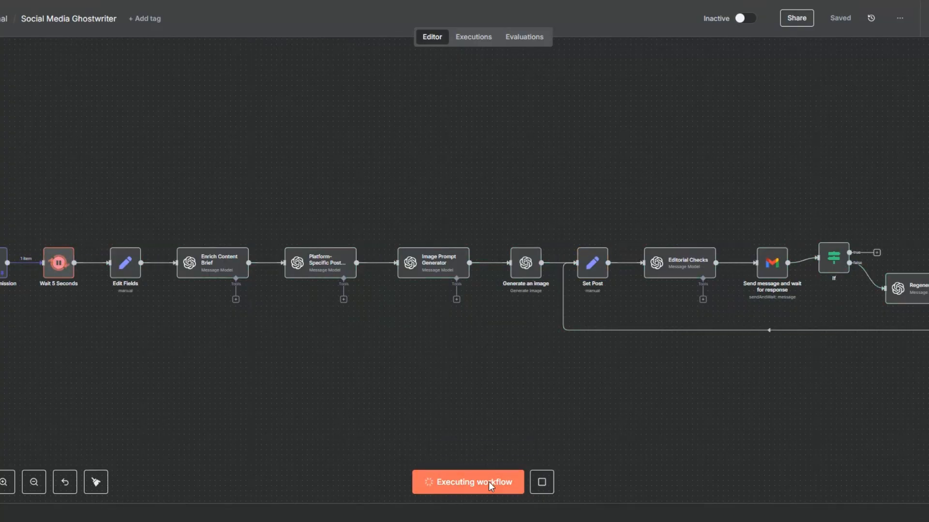
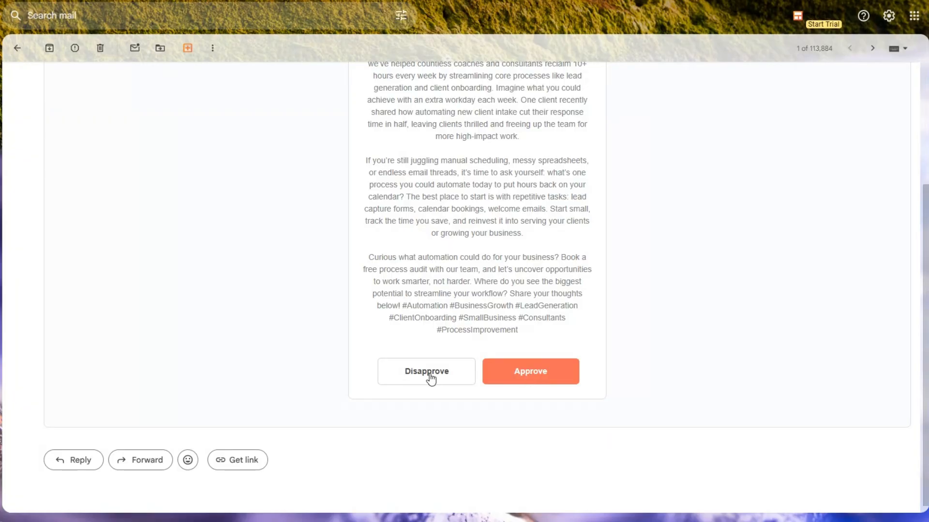
Disapprove the first post in the Gmail email, then approve the regenerated post.
click(429, 374)
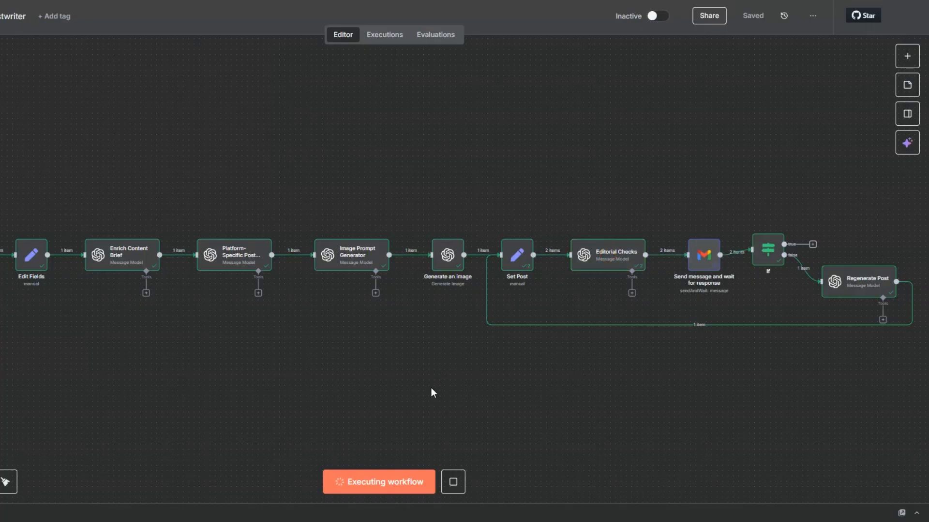
mouse_move(859, 290)
mouse_move(634, 264)
mouse_move(703, 249)
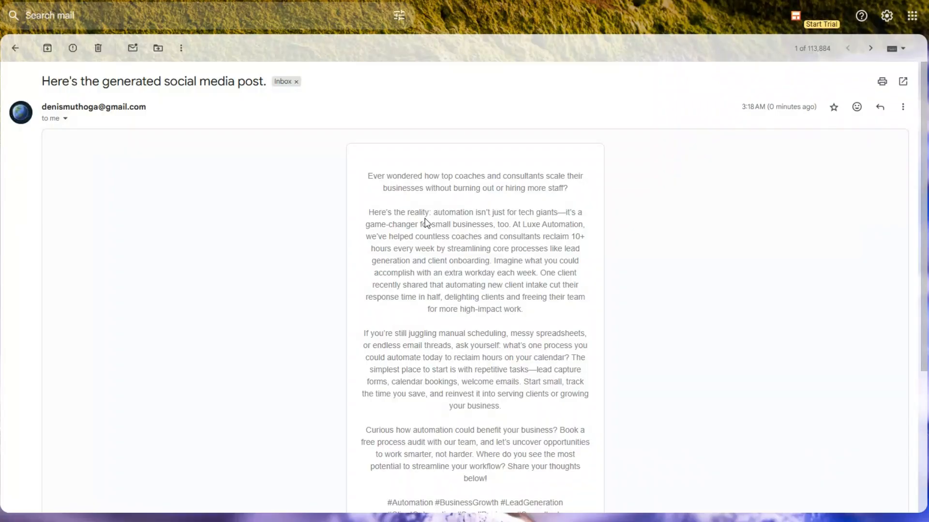
scroll(424, 218, down, 3)
click(532, 373)
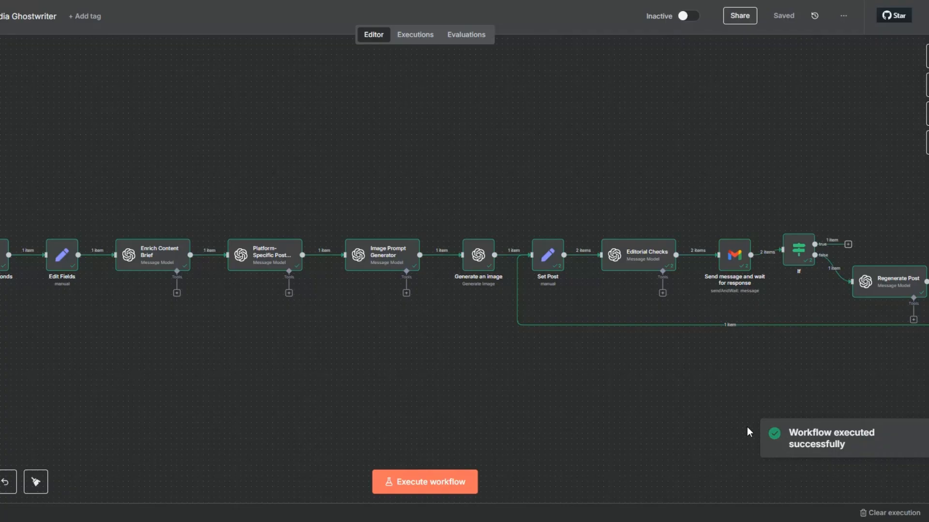
Pan the canvas to the finished run's right-hand nodes and deselect Editorial Checks.
drag(740, 408, 312, 397)
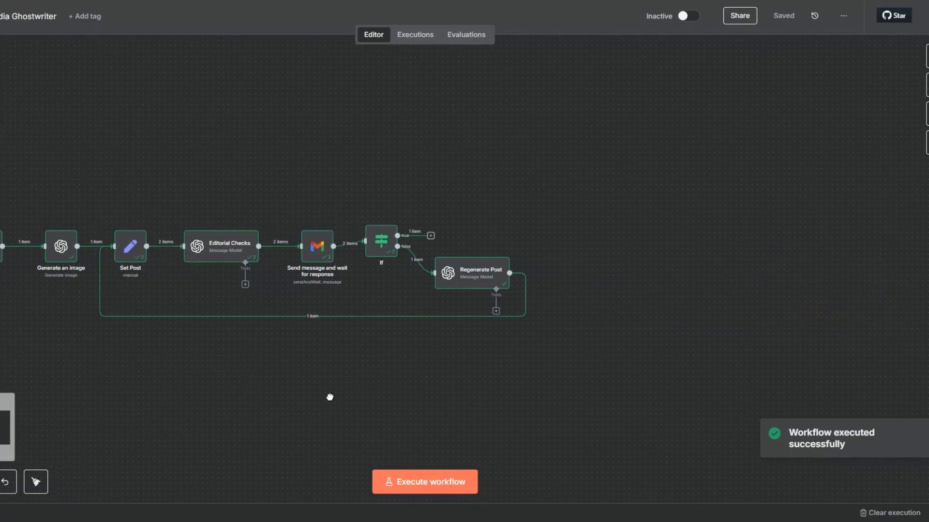
drag(312, 397, 452, 397)
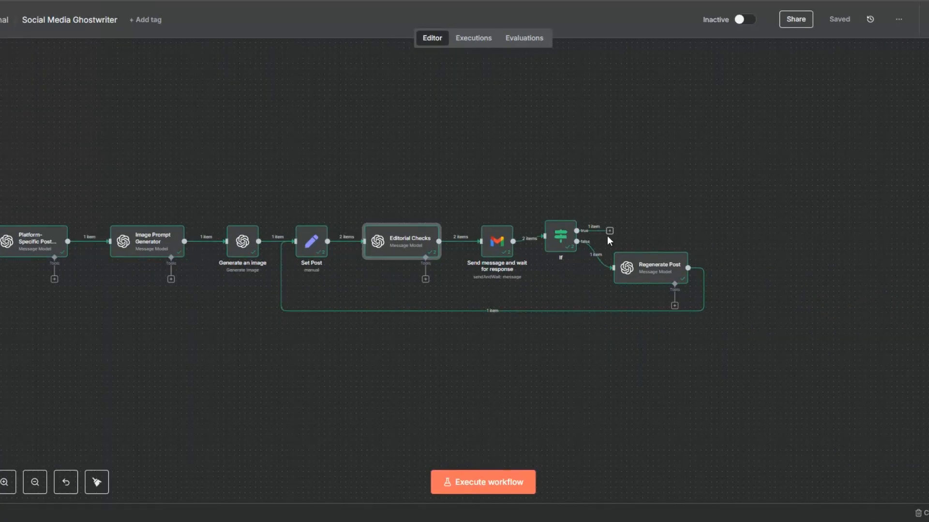
click(607, 236)
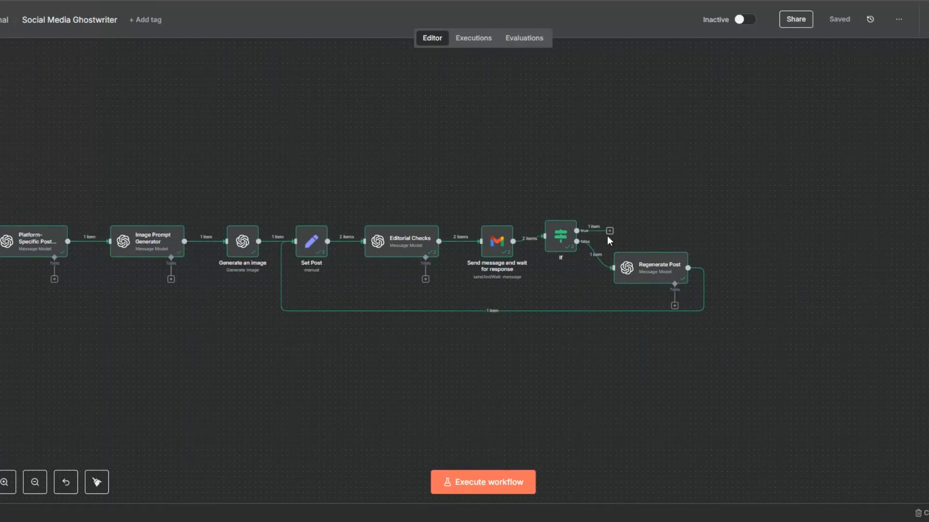
Add a Switch after If's true output with rule Platform equals Linkedin, output named Linkedin.
click(609, 232)
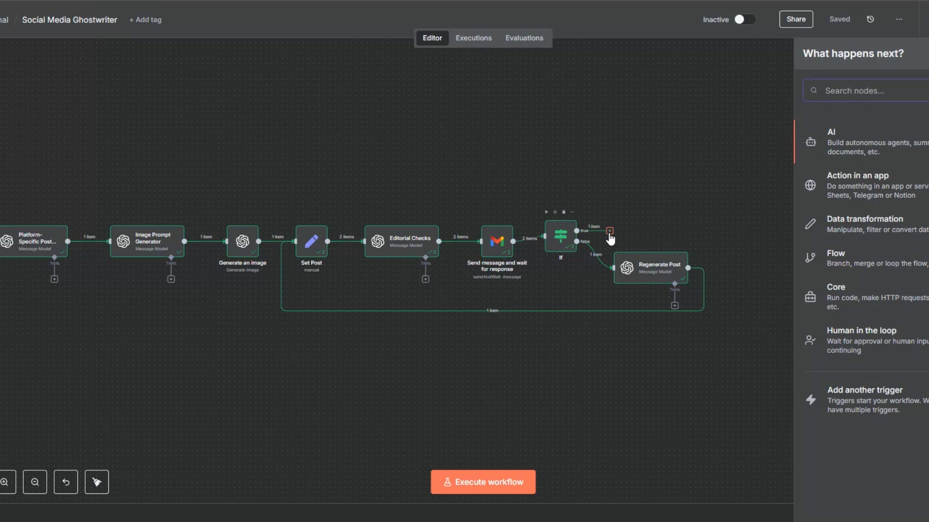
text(swi)
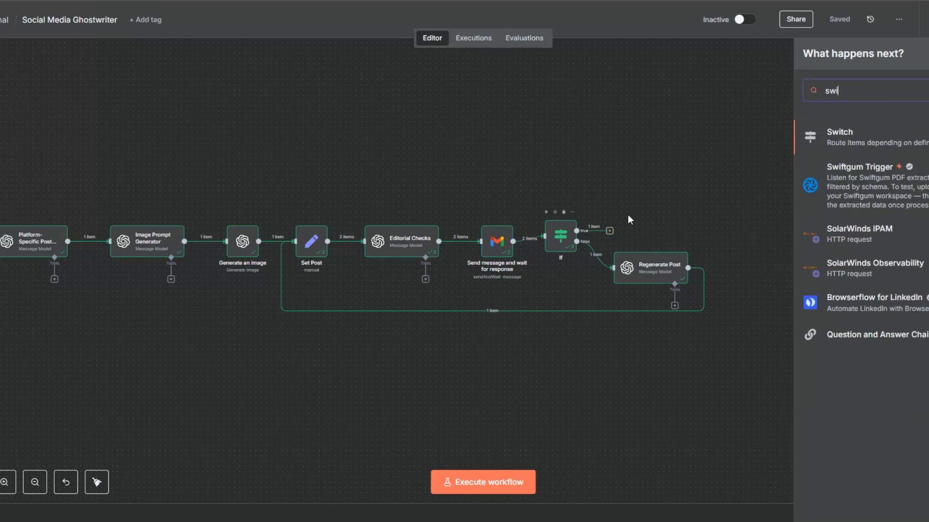
click(835, 134)
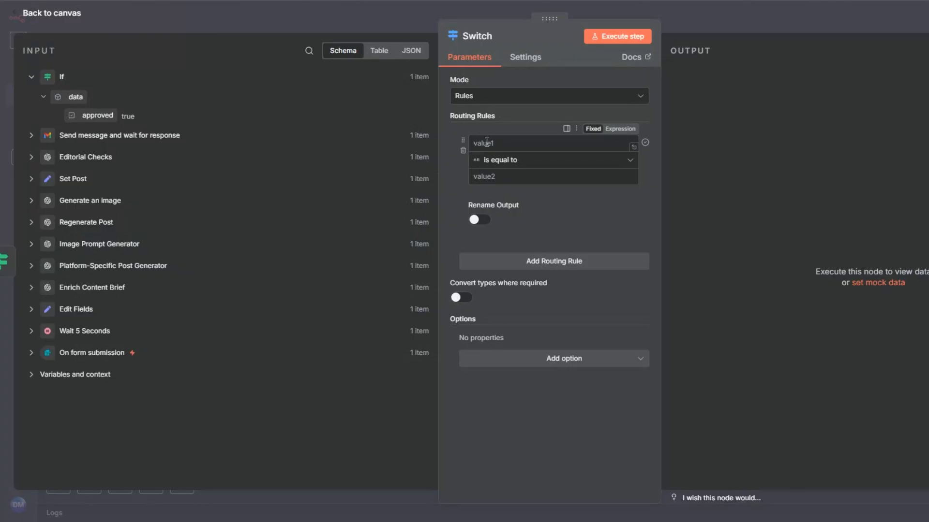
click(31, 157)
drag(94, 242, 498, 145)
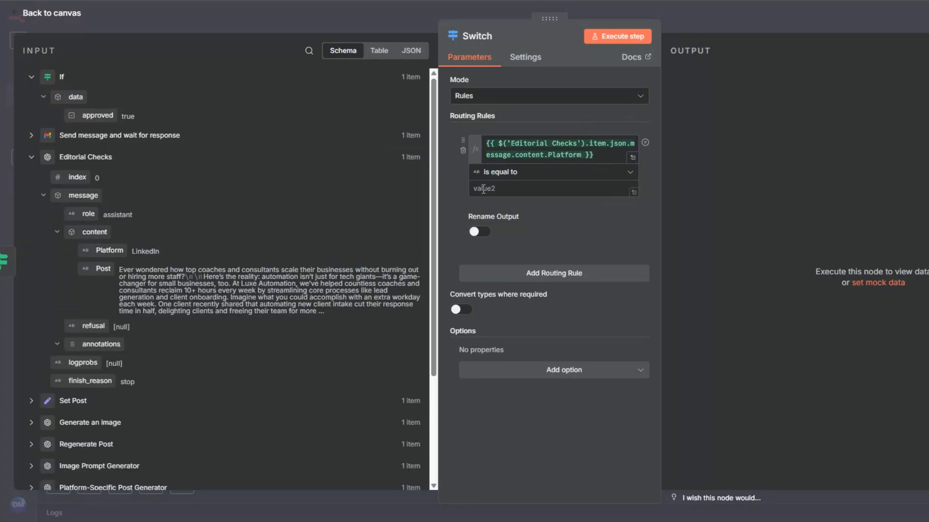
click(483, 189)
text(Linkedin)
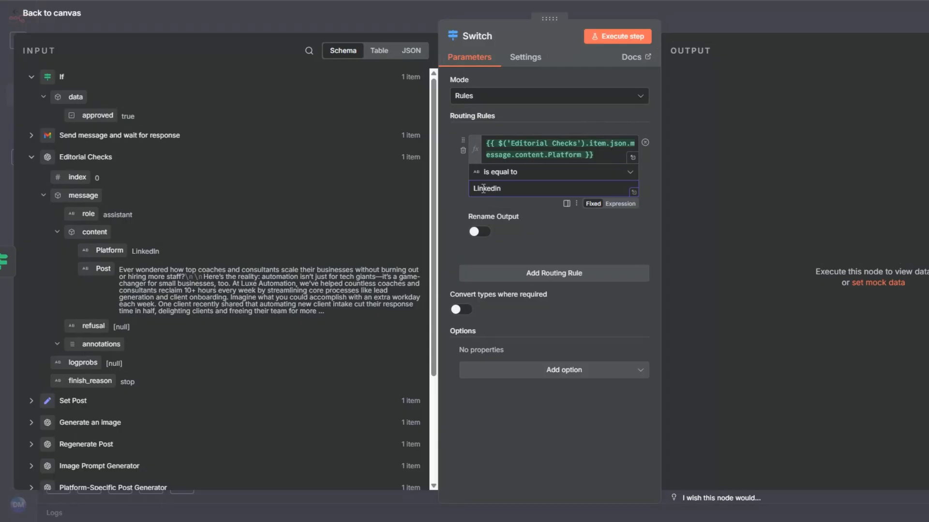
key(ctrl+a)
key(ctrl+c)
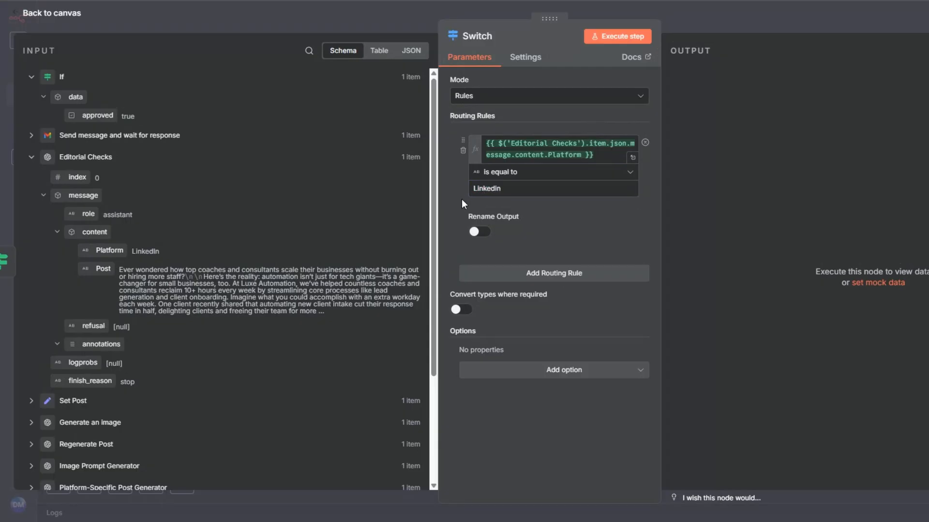
click(480, 232)
click(488, 268)
key(ctrl+v)
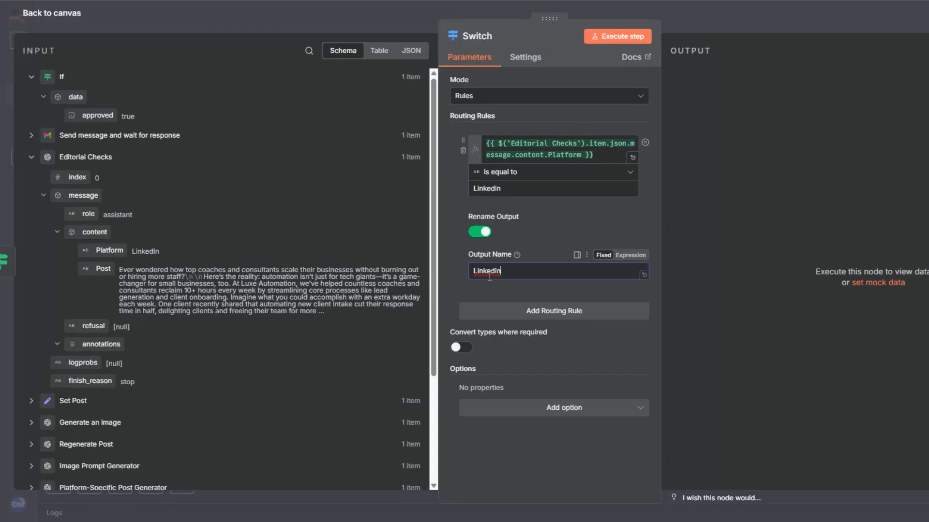
Add a second rule Platform equals Facebook with the output renamed Facebook.
click(513, 311)
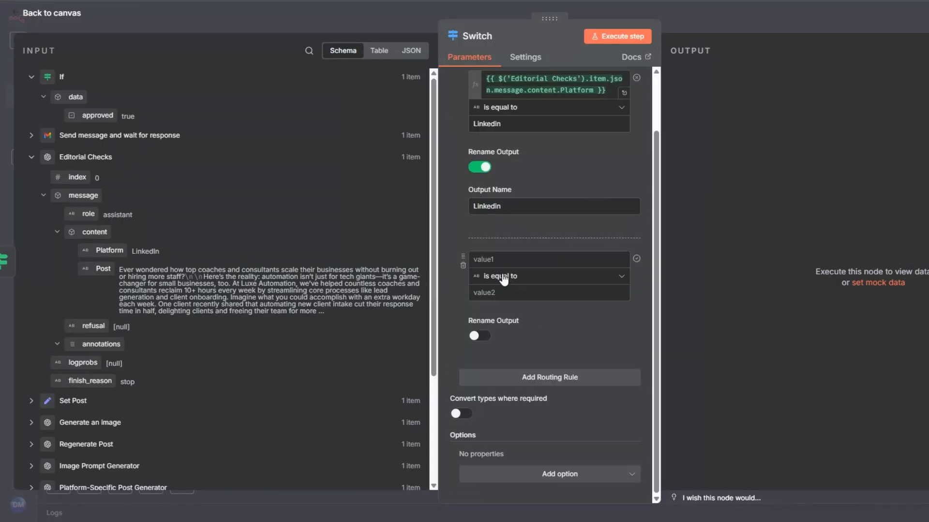
drag(106, 250, 493, 261)
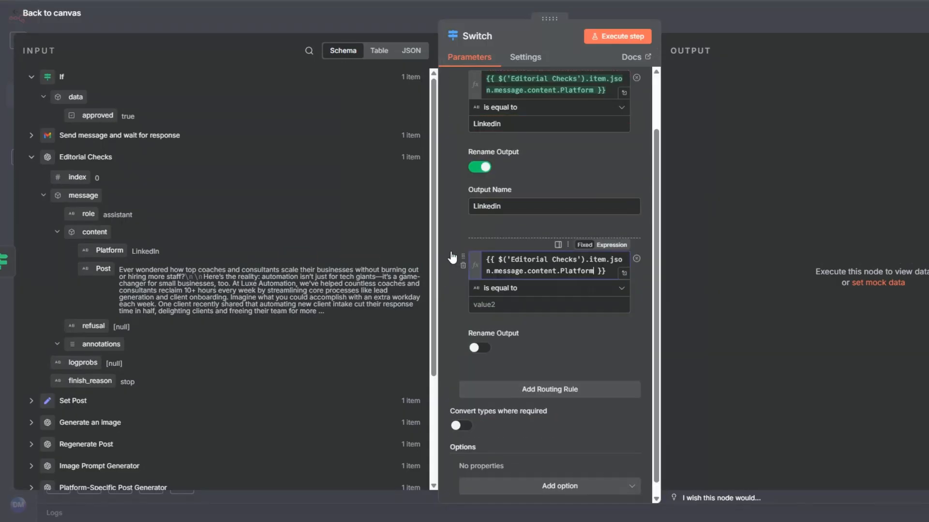
click(486, 303)
text(Fac)
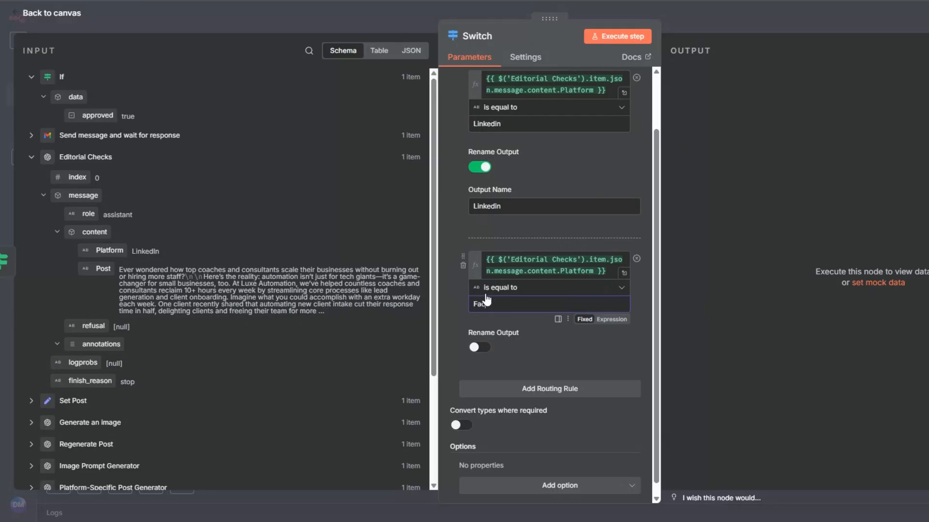
text(ebook)
double_click(490, 309)
key(ctrl+c)
click(480, 347)
click(513, 387)
key(ctrl+v)
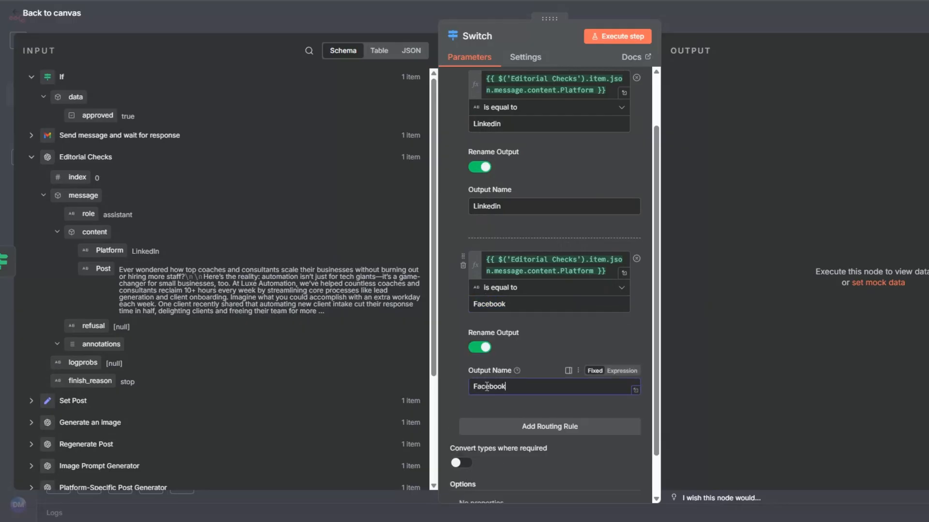
Add a third rule Platform equals Twitter with the output renamed Twitter.
scroll(446, 346, down, 1)
click(540, 376)
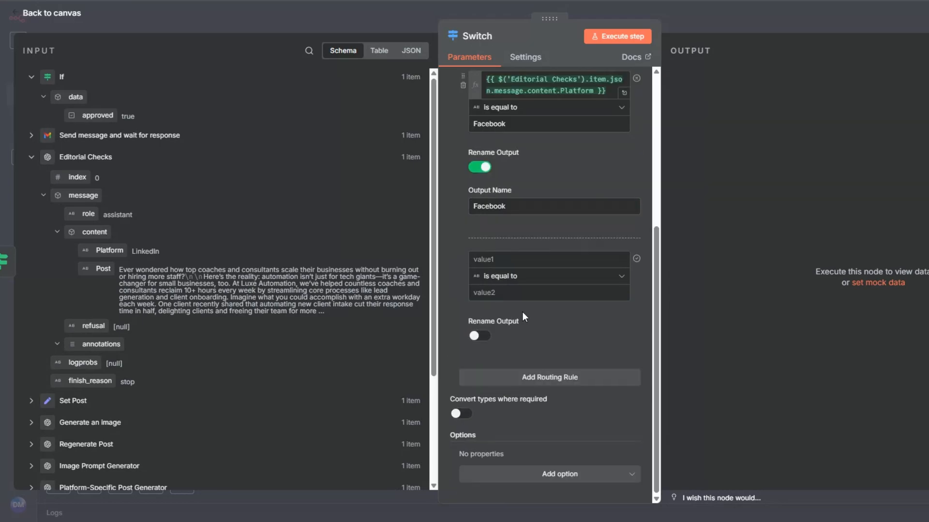
drag(109, 250, 532, 259)
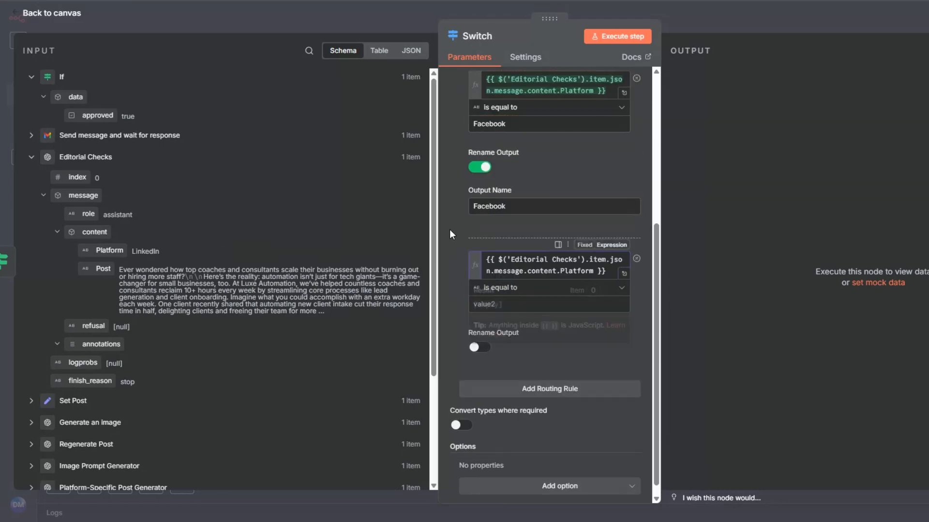
click(491, 305)
text(Twitter)
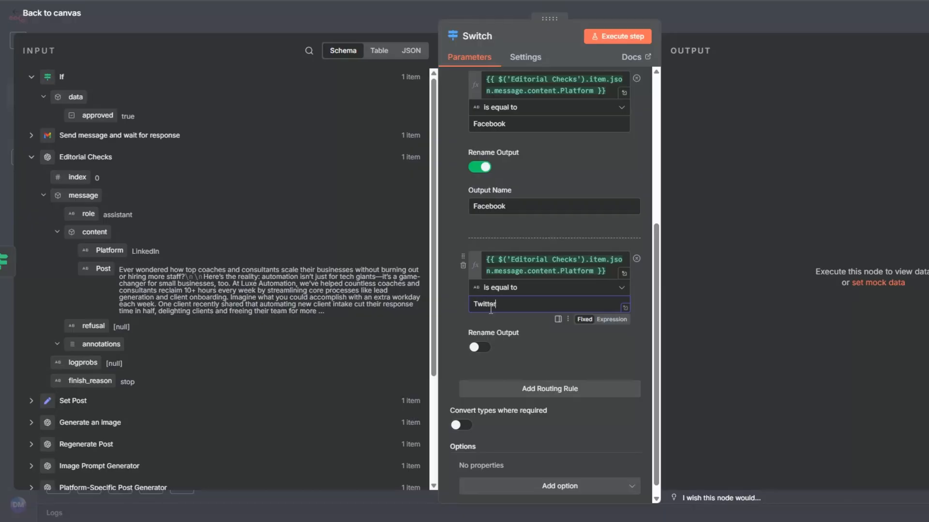
click(477, 348)
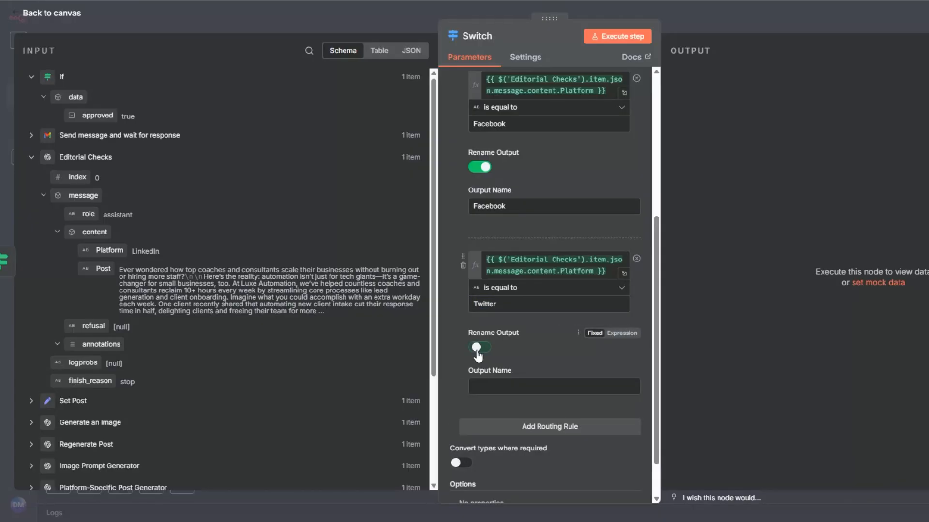
click(484, 386)
text(Twitter)
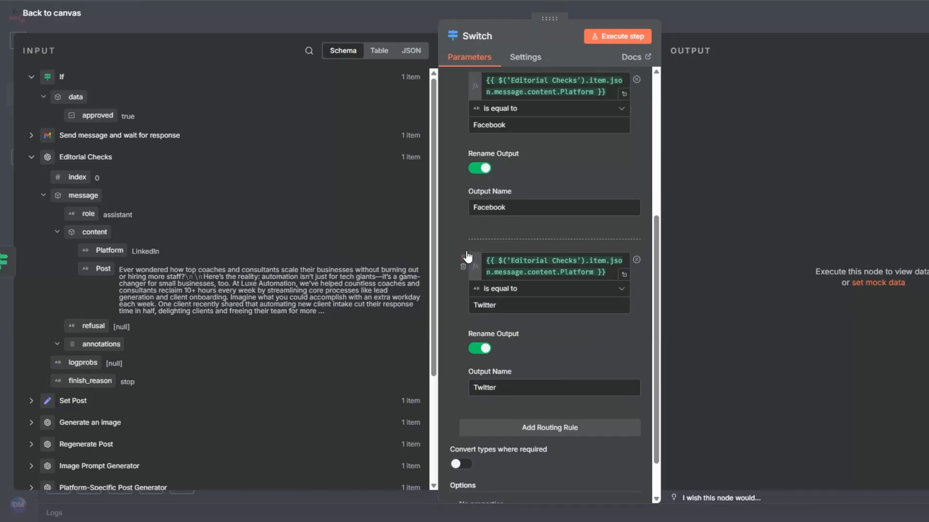
scroll(466, 256, up, 5)
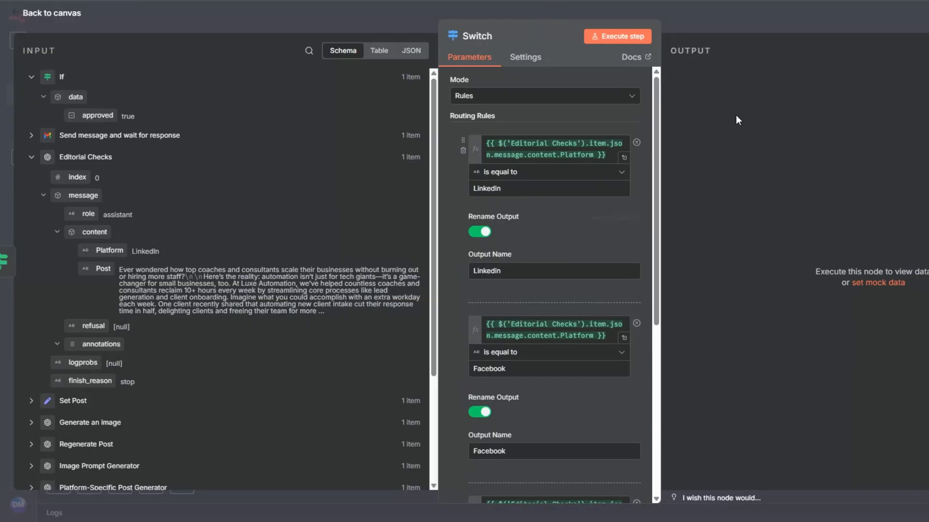
Test the Switch to confirm the item routes to Linkedin, then view the Social Media Posts sheet.
click(629, 36)
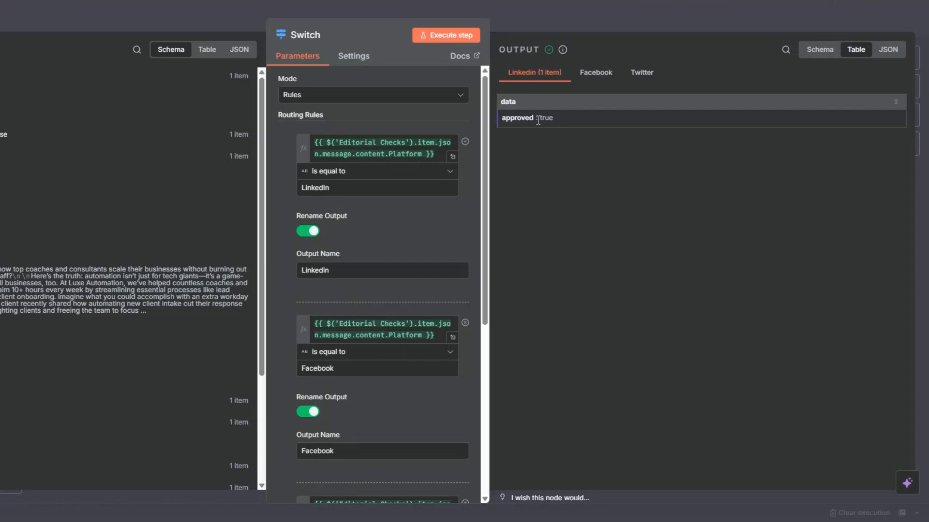
key(Escape)
click(592, 198)
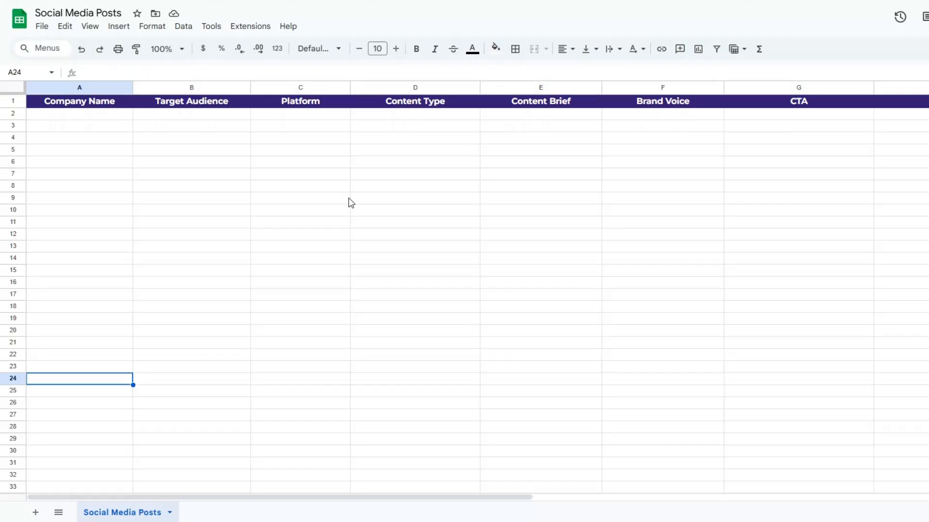
click(300, 198)
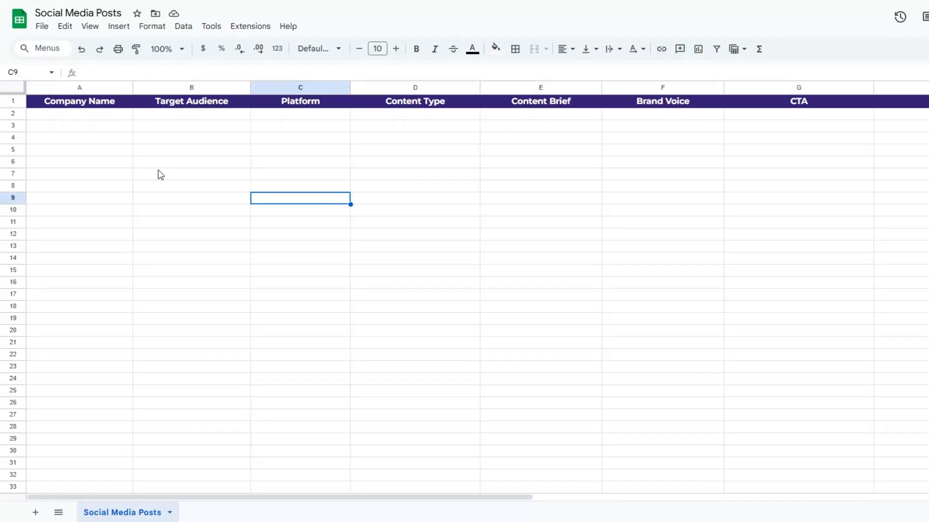
click(95, 152)
key(Right)
key(Right)
click(105, 153)
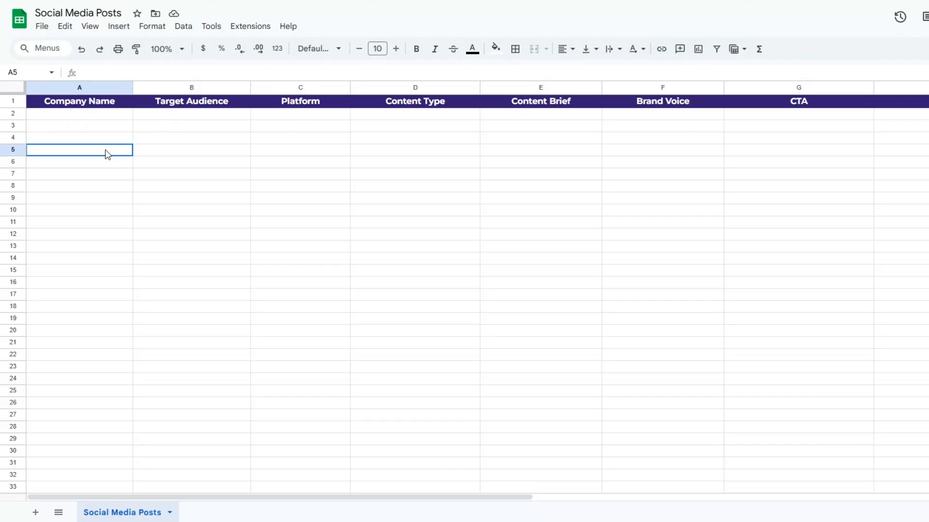
click(921, 150)
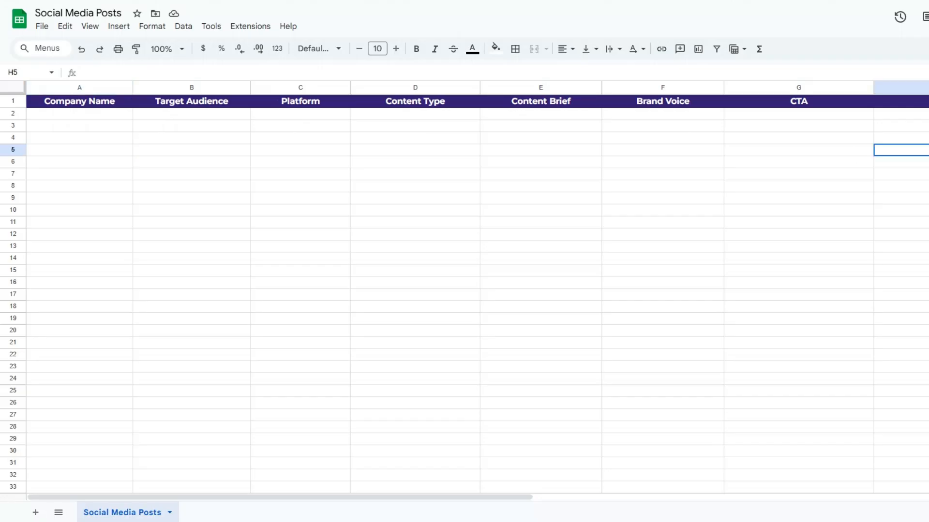
click(100, 152)
key(Right)
click(270, 154)
click(372, 153)
click(549, 152)
click(667, 153)
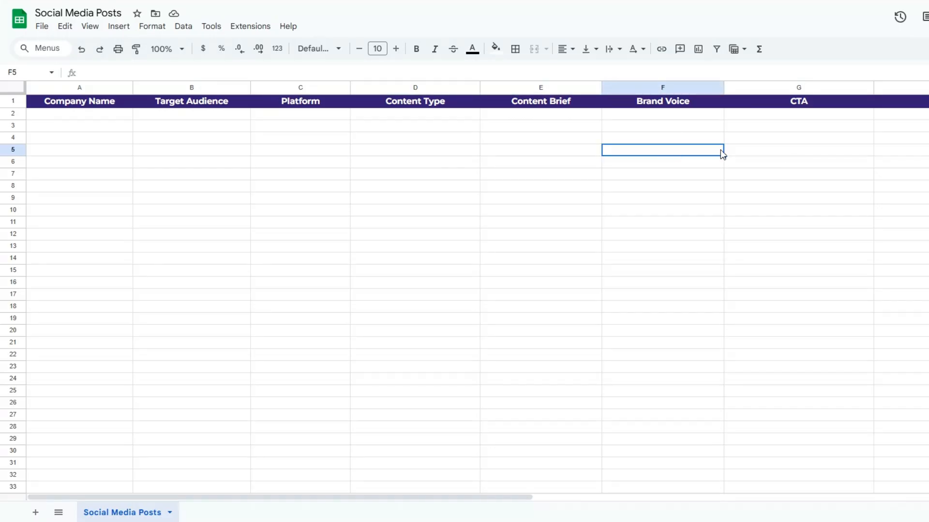
click(798, 152)
click(904, 154)
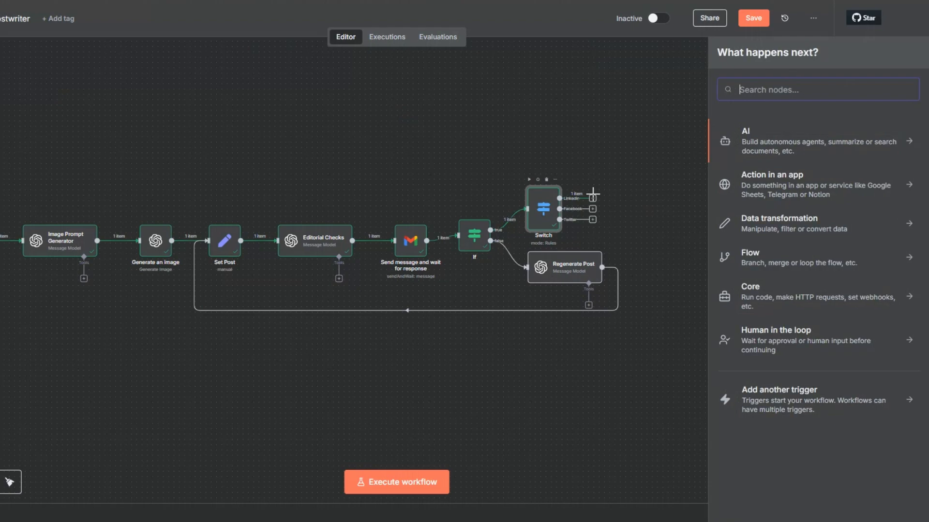
Add a Google Sheets Append row in sheet step targeting the Social Media Posts document and sheet.
text(Goo)
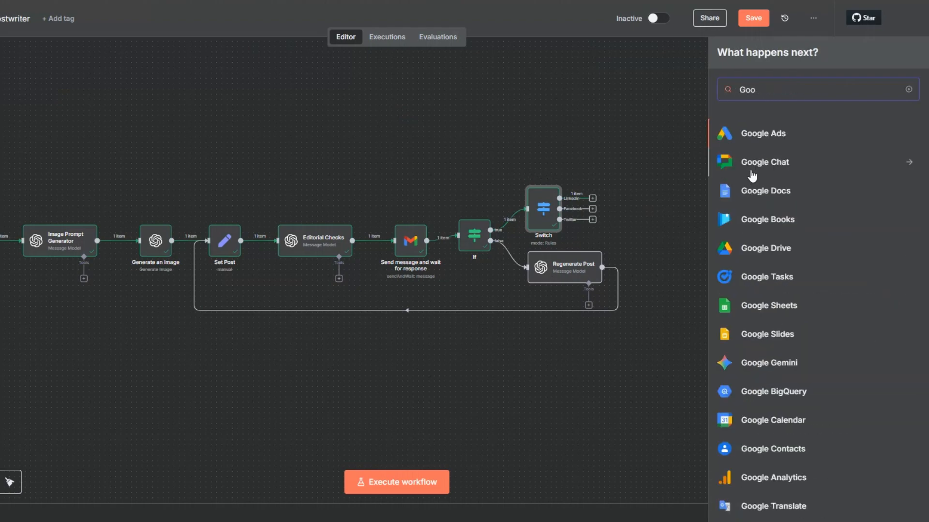
click(745, 306)
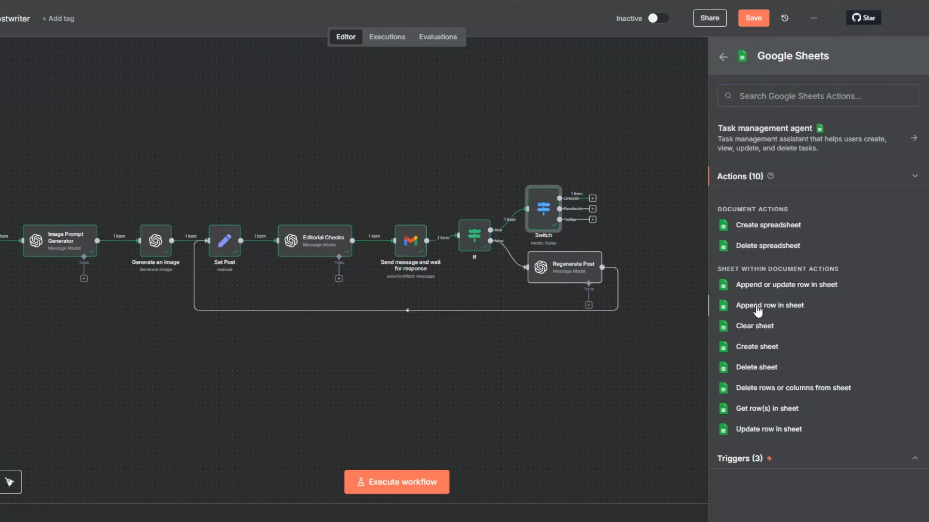
click(756, 306)
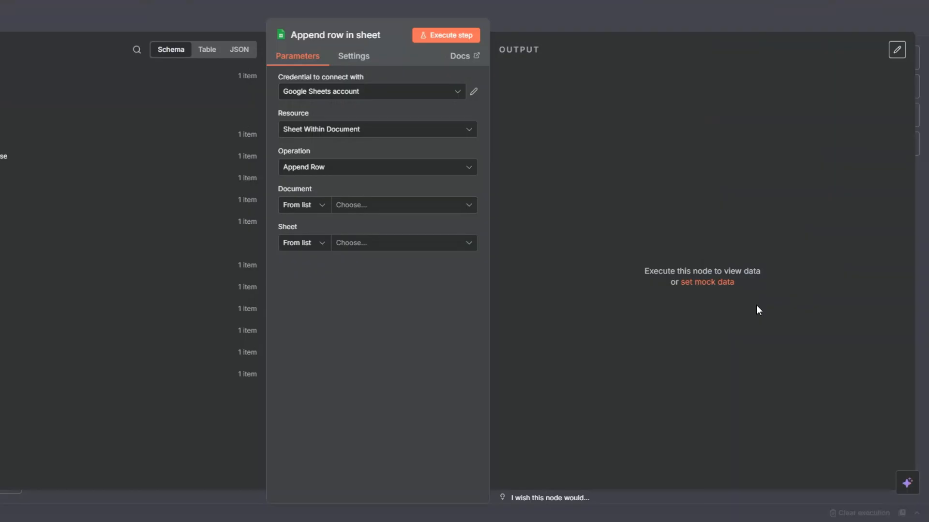
click(348, 91)
click(345, 146)
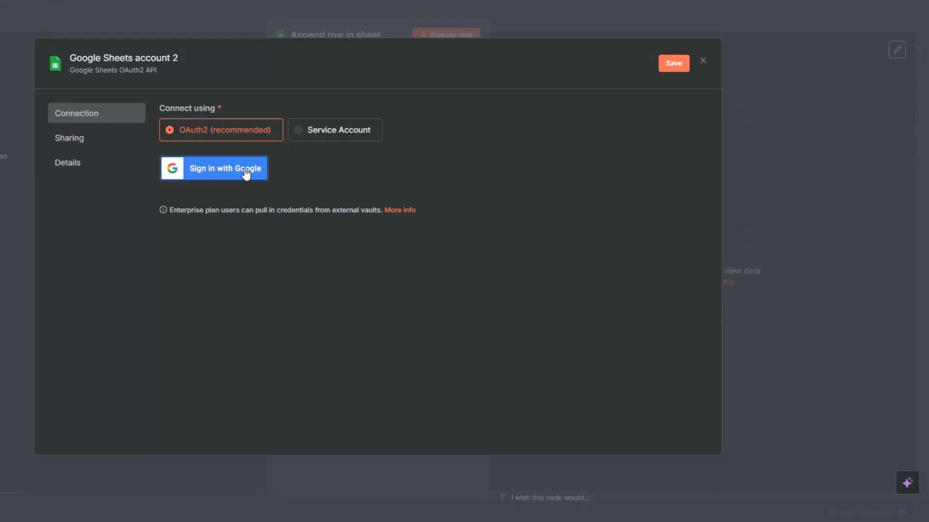
key(Escape)
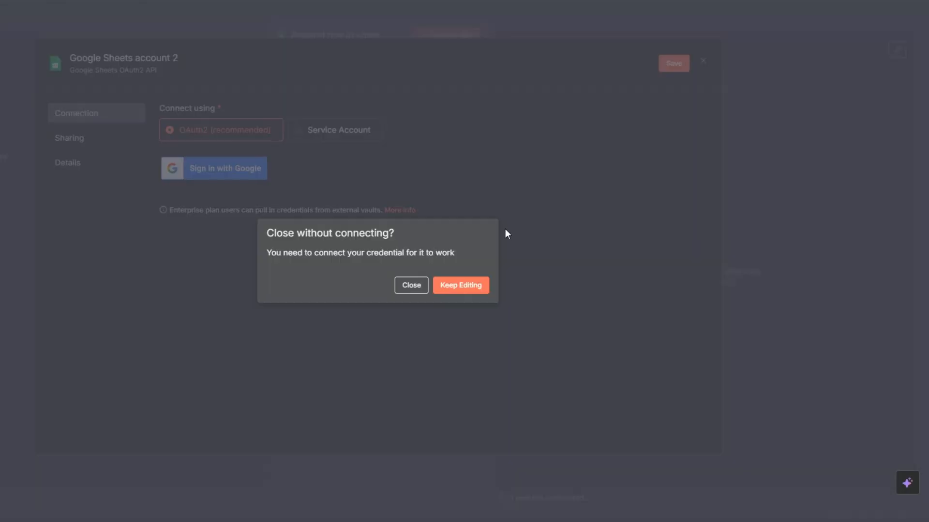
click(411, 285)
click(383, 208)
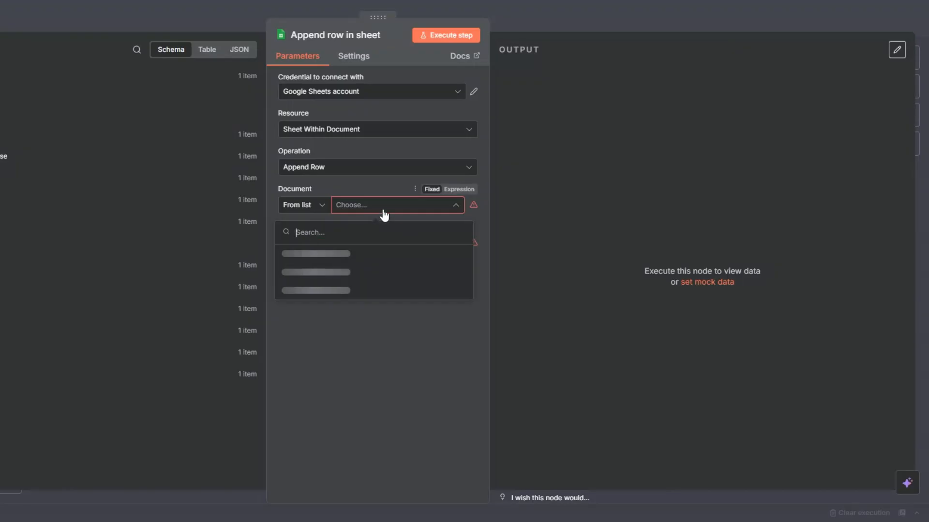
click(319, 272)
click(358, 244)
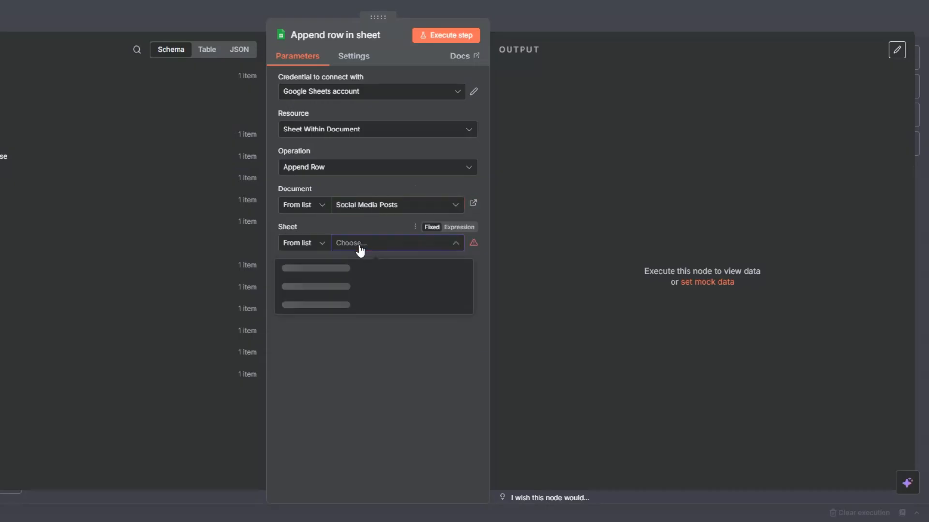
click(309, 272)
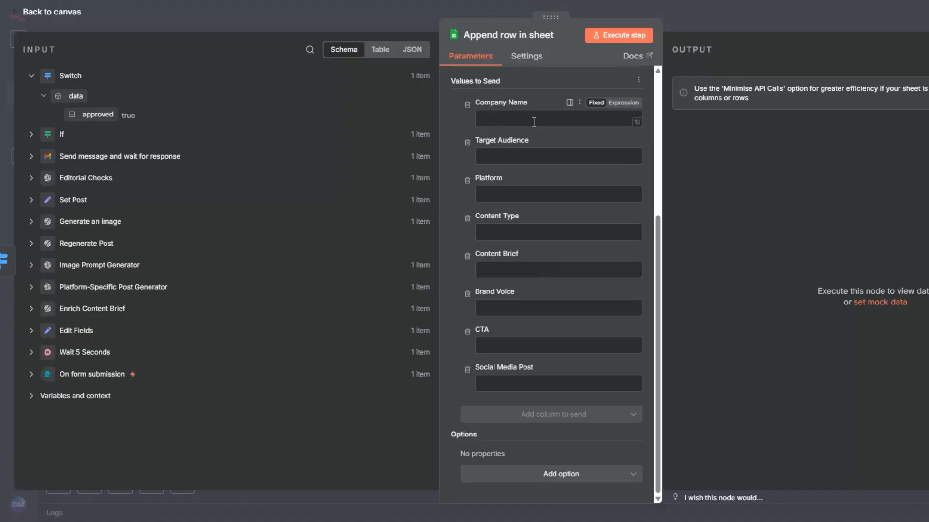
Map form answers into the columns through CTA, the Editorial Checks Post into Social Media Post, and run it.
click(31, 375)
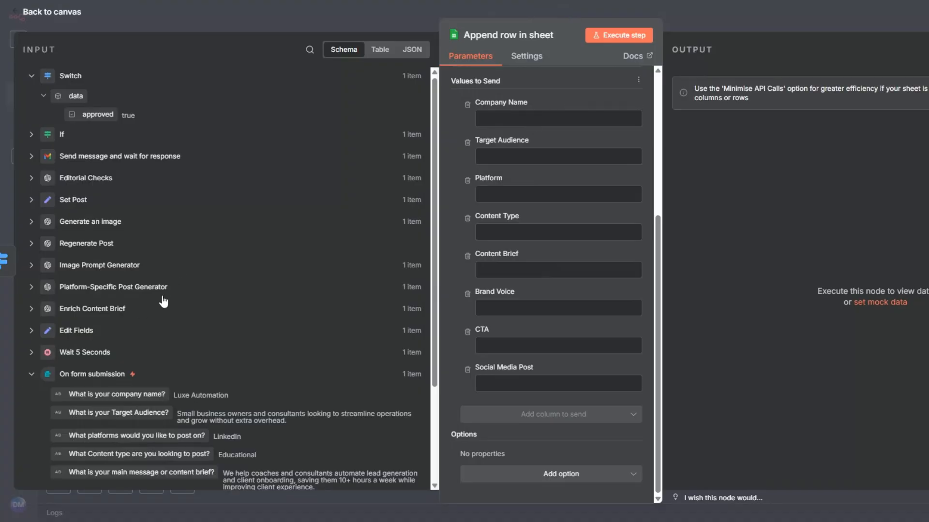
scroll(163, 302, down, 3)
drag(137, 267, 492, 126)
drag(119, 284, 531, 190)
drag(137, 308, 532, 240)
drag(163, 328, 556, 329)
drag(169, 342, 532, 329)
drag(138, 370, 529, 316)
drag(130, 392, 331, 323)
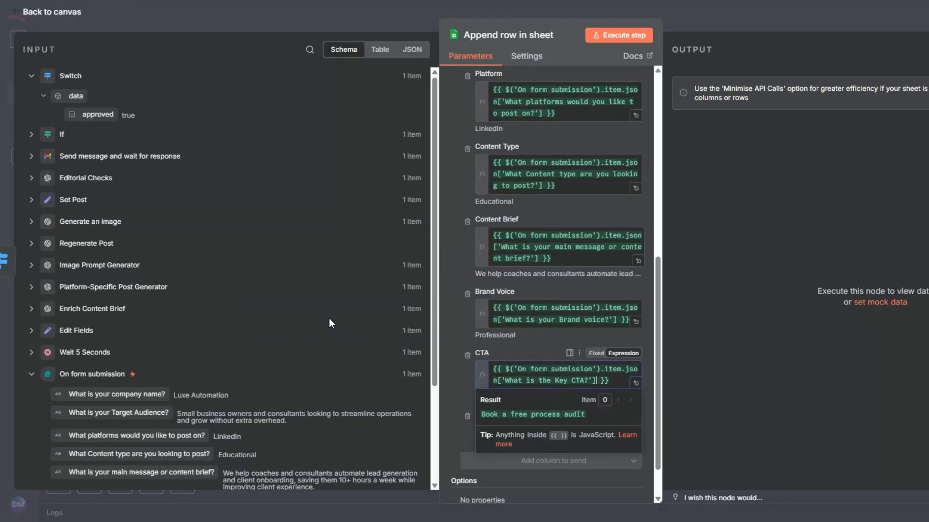
scroll(568, 300, down, 1)
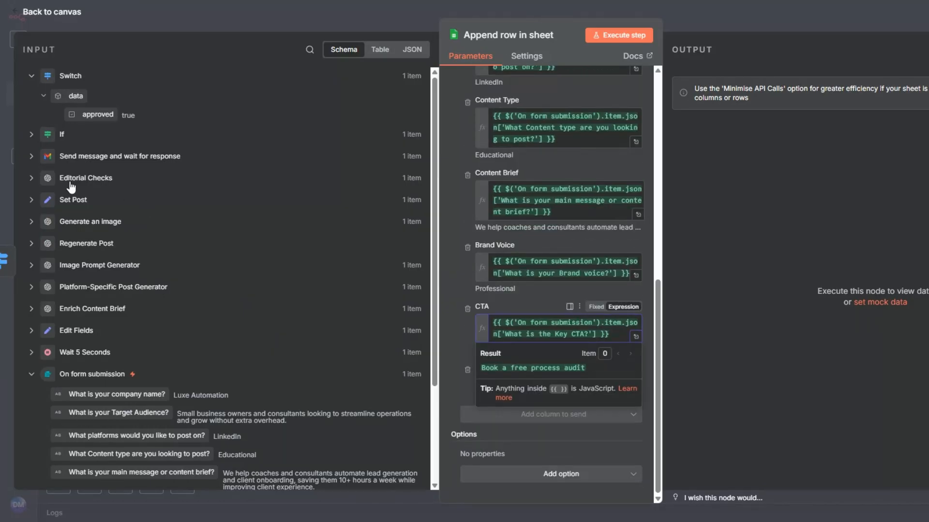
click(31, 178)
drag(103, 290, 485, 384)
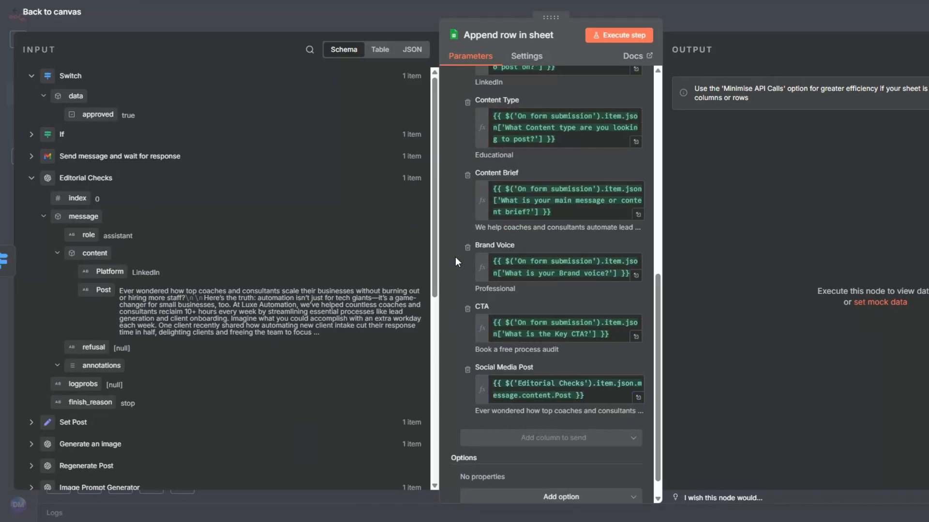
click(630, 33)
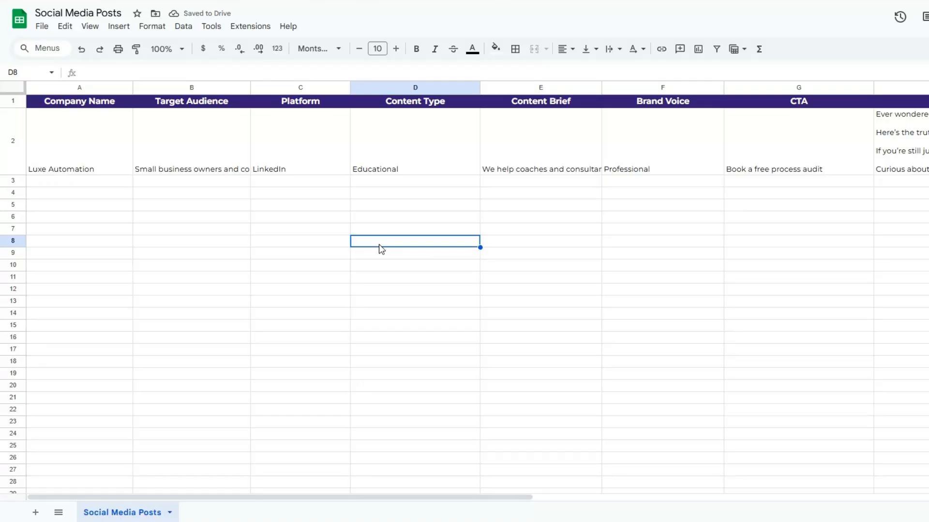
key(Home)
click(216, 170)
click(300, 183)
click(284, 170)
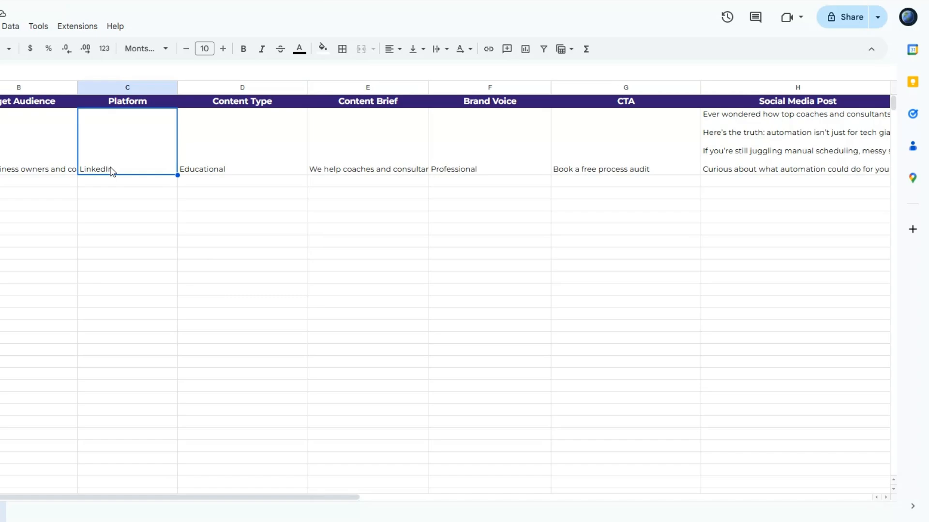
click(221, 164)
click(424, 169)
click(490, 169)
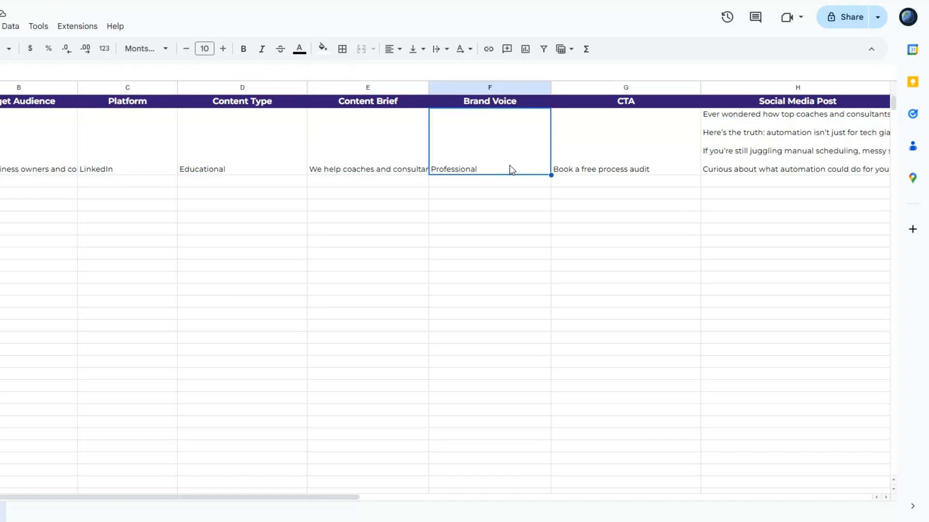
click(637, 165)
double_click(755, 166)
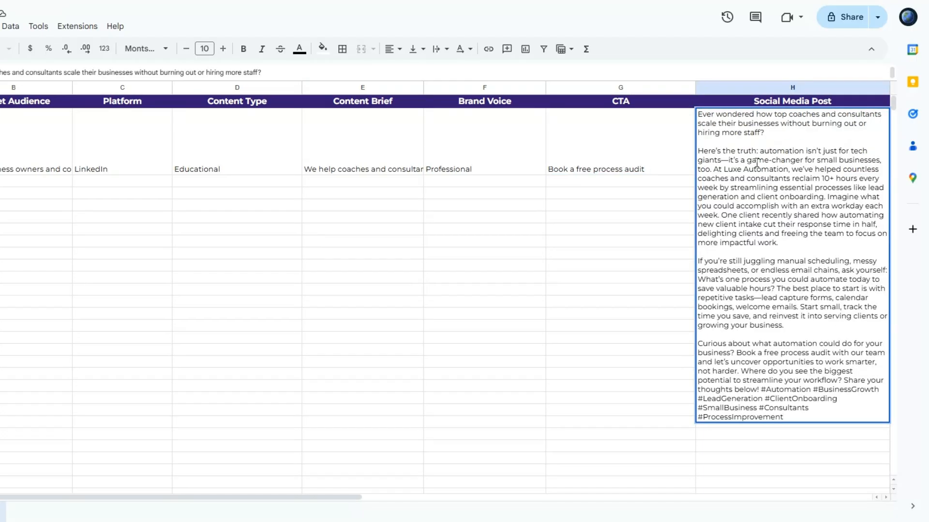
click(602, 172)
scroll(114, 327, left, 1)
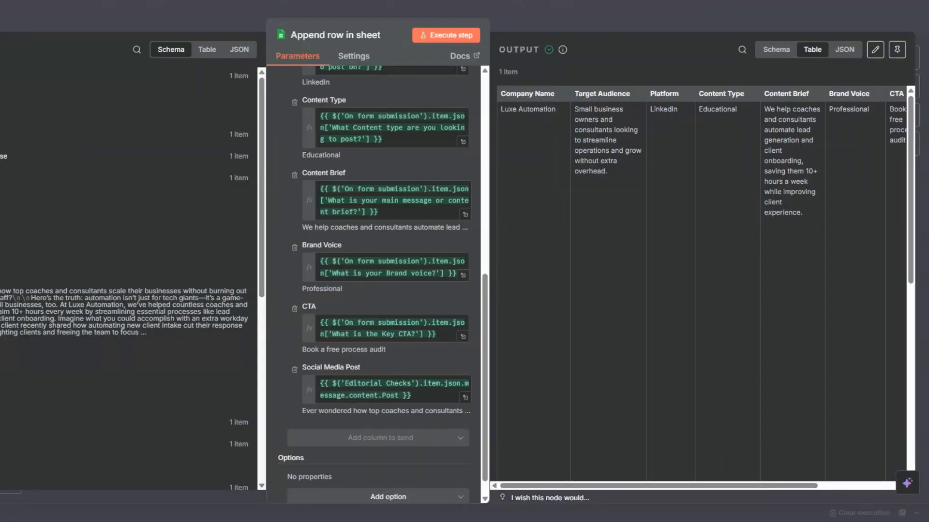
Rename the sheet step on the Linkedin branch to 'LinkedIn'.
key(Escape)
drag(613, 171, 636, 161)
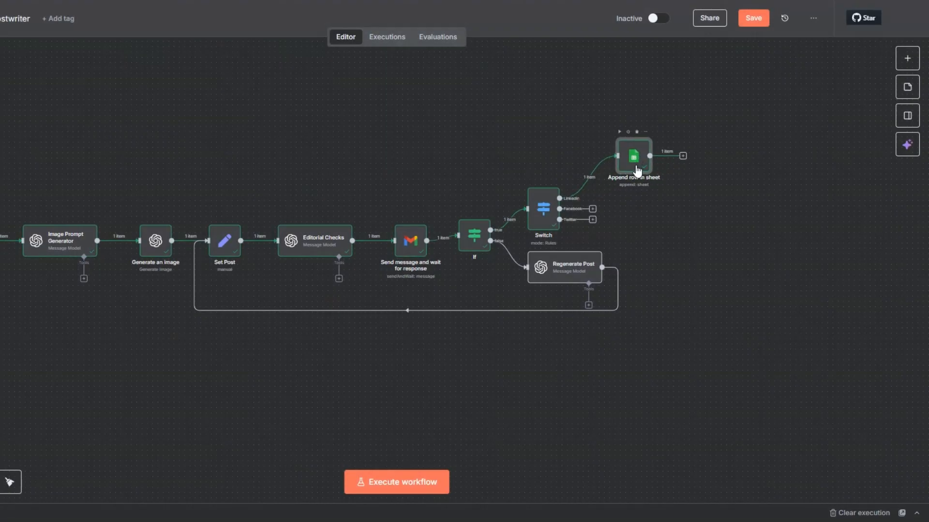
right_click(636, 170)
click(649, 215)
text(LinkedIn)
Duplicate LinkedIn, connect the copy to the Switch's Facebook output, and name it 'Facebook'.
right_click(638, 172)
click(662, 283)
drag(607, 220, 639, 210)
drag(636, 160, 652, 145)
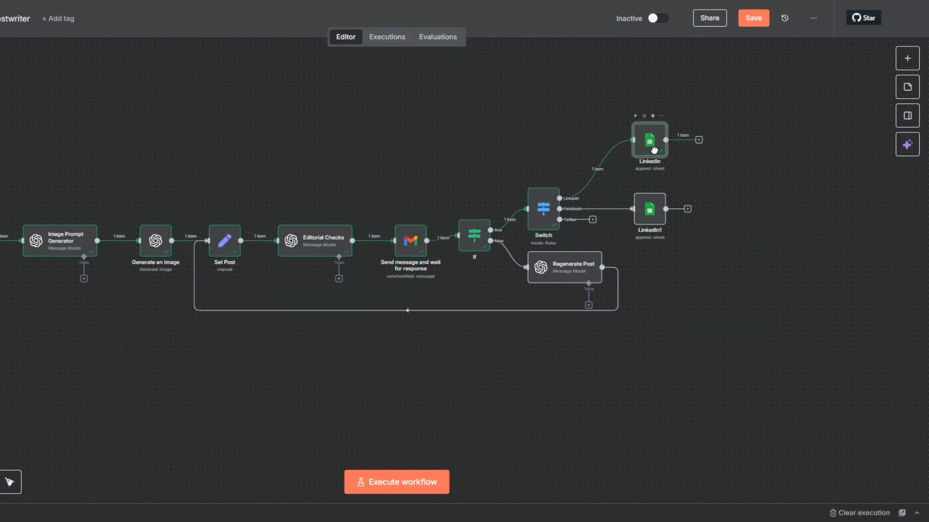
click(649, 213)
key(F2)
text(Facebook)
click(483, 309)
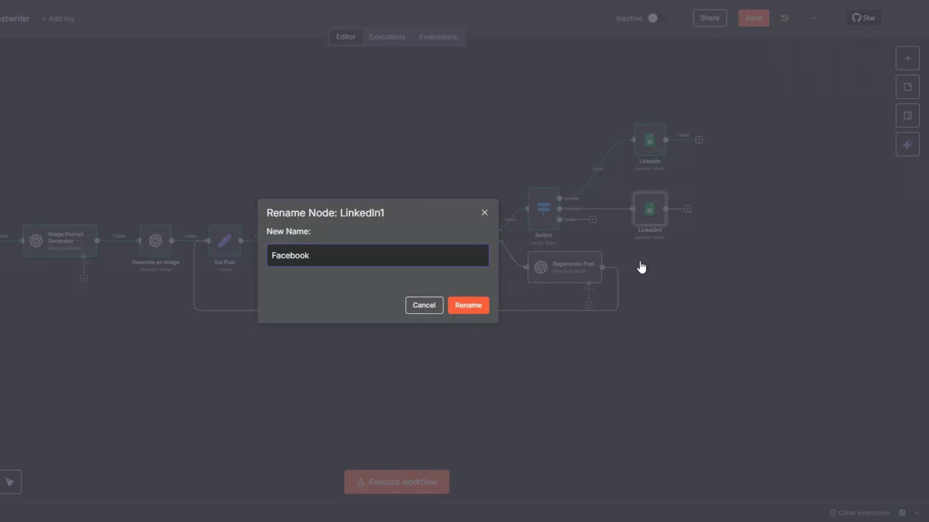
Duplicate Facebook onto the Twitter output as 'Twitter', align the three nodes, and save.
right_click(656, 219)
click(677, 332)
drag(675, 269, 664, 289)
drag(668, 215, 683, 213)
drag(655, 149, 671, 148)
mouse_move(559, 220)
mouse_down()
mouse_move(614, 240)
mouse_move(669, 283)
mouse_up()
key(F2)
text(Twitter)
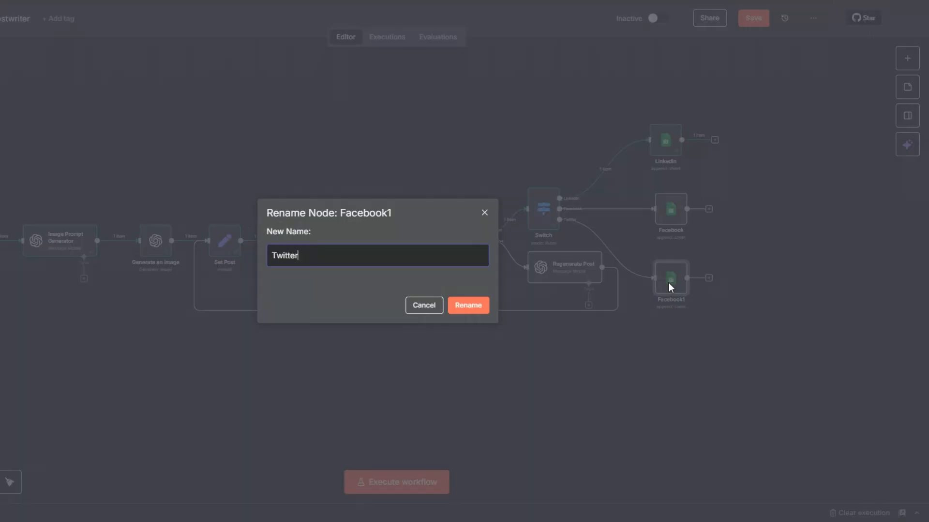
click(470, 306)
drag(669, 287, 674, 286)
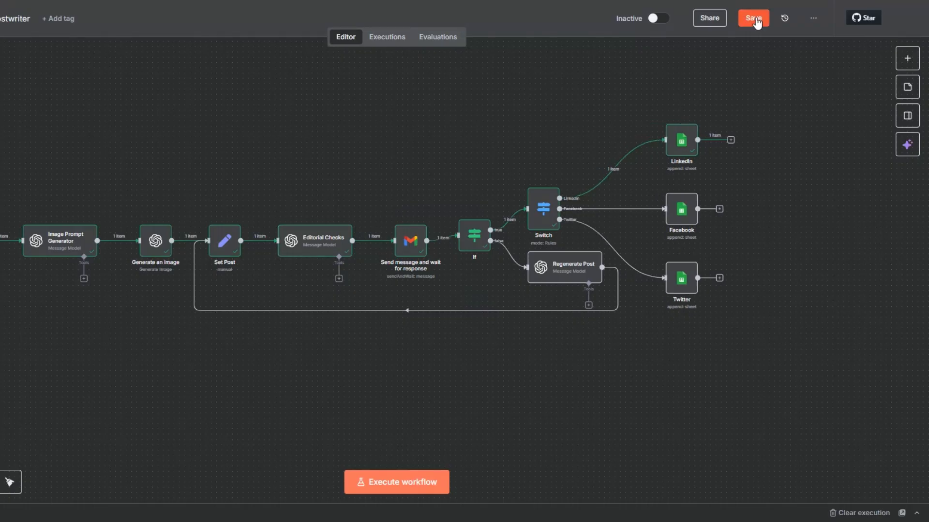
click(757, 22)
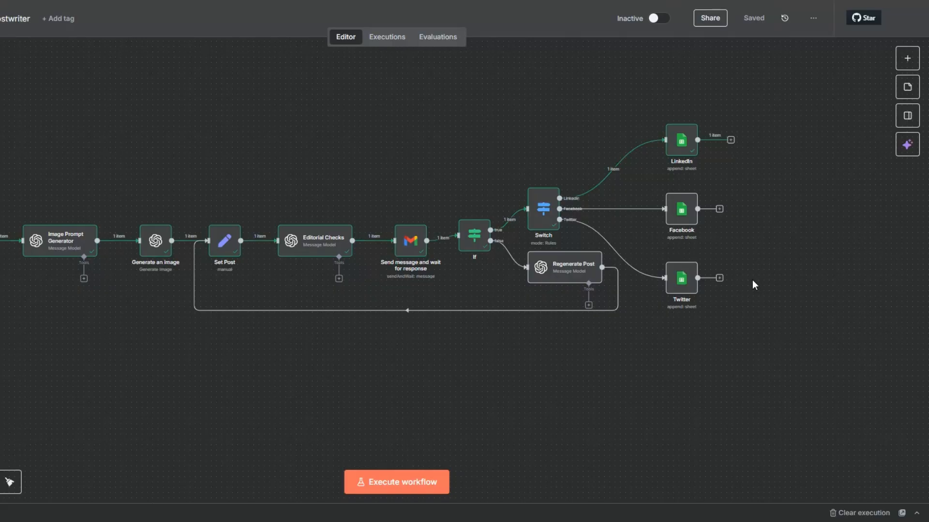
Add a LinkedIn Create a post step after the LinkedIn node, leaving the credential unconnected.
click(731, 140)
text(li)
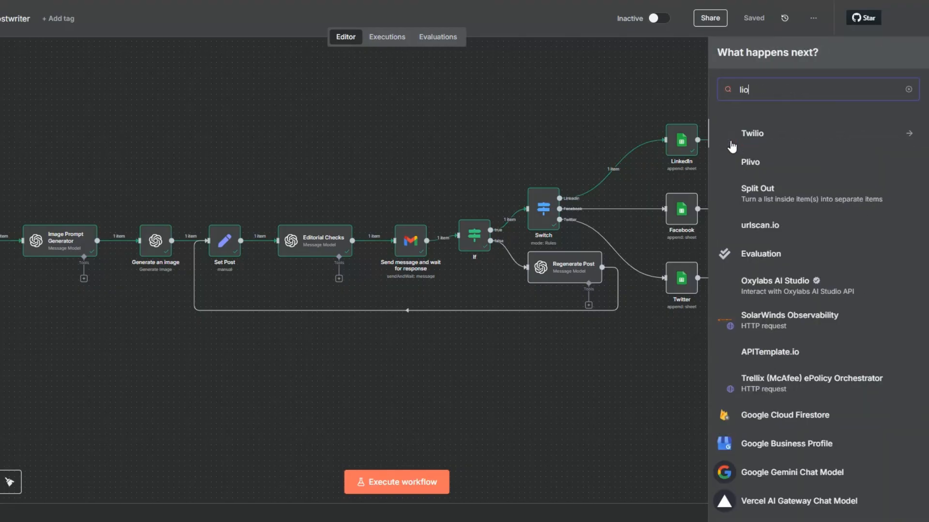
text(n)
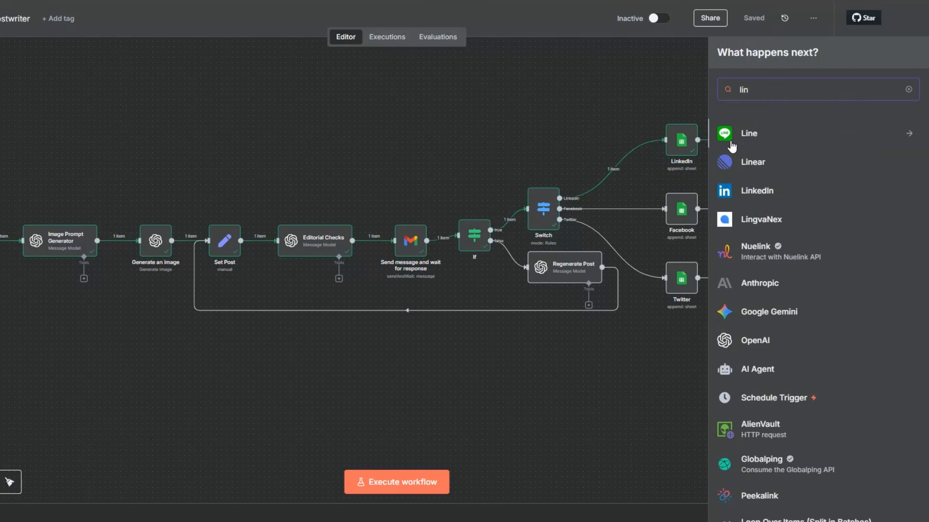
click(747, 191)
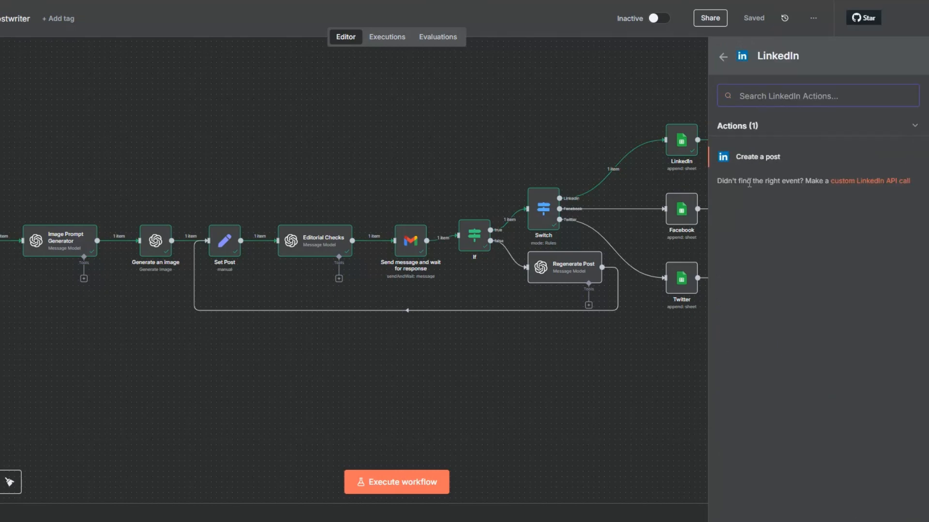
click(752, 155)
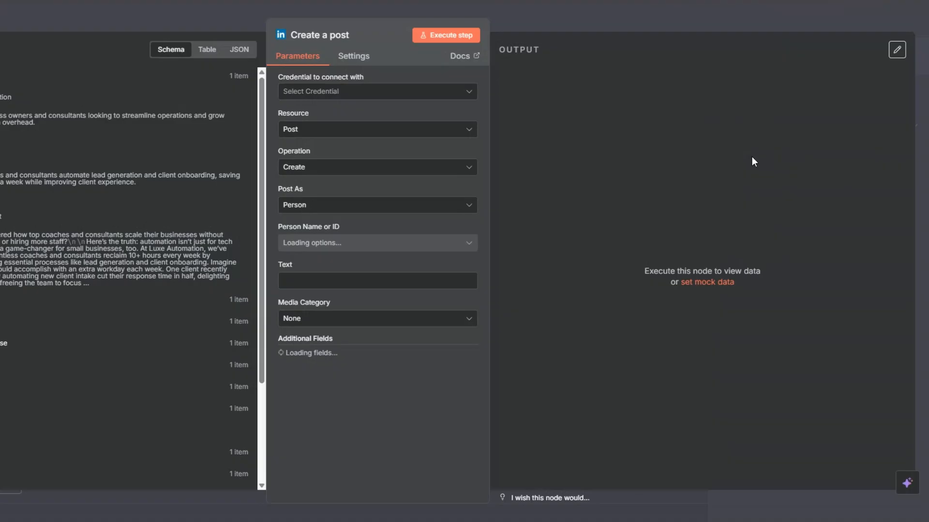
click(348, 92)
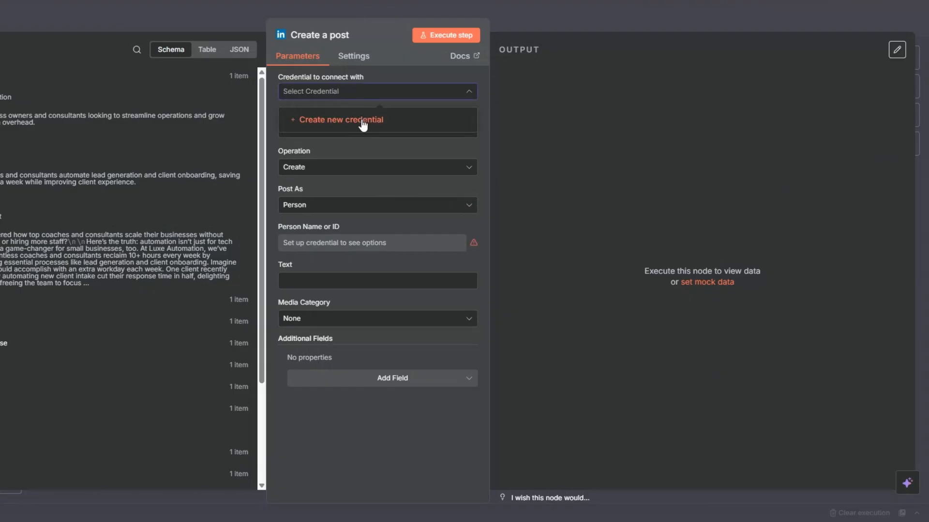
click(315, 121)
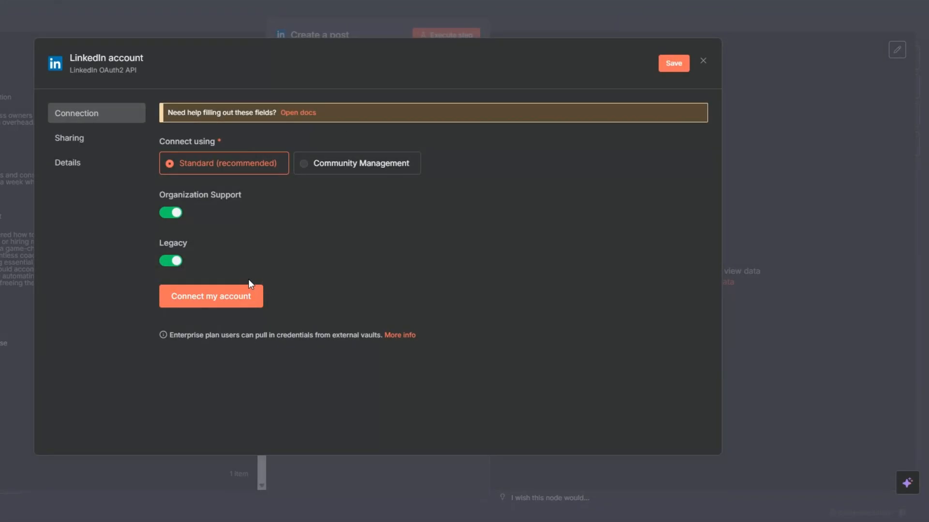
click(701, 62)
click(408, 286)
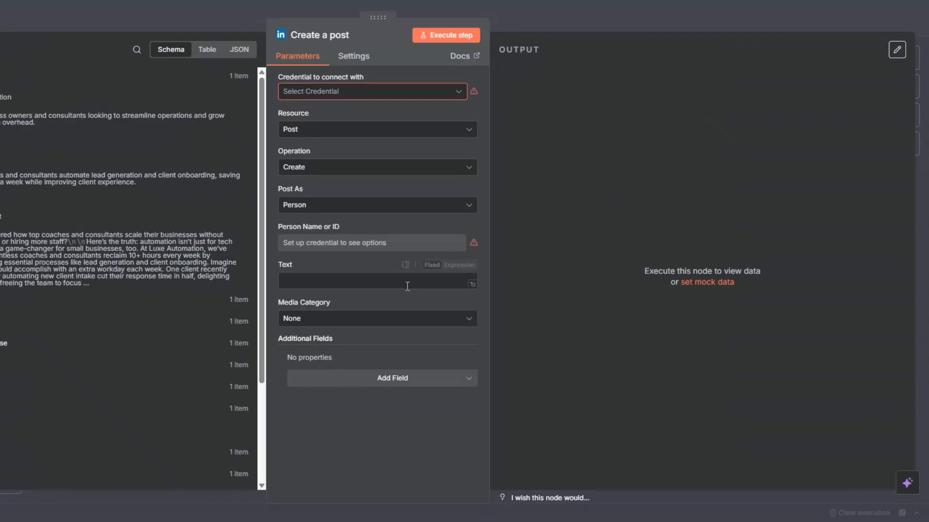
Map Social Media Post into the Text field, set Media Category to Image, and inspect image inputs.
click(407, 286)
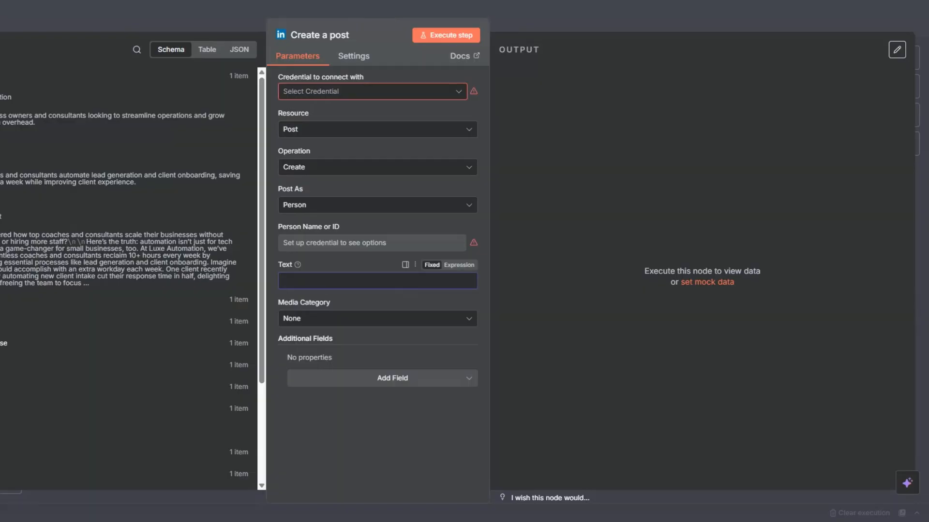
drag(3, 216, 311, 280)
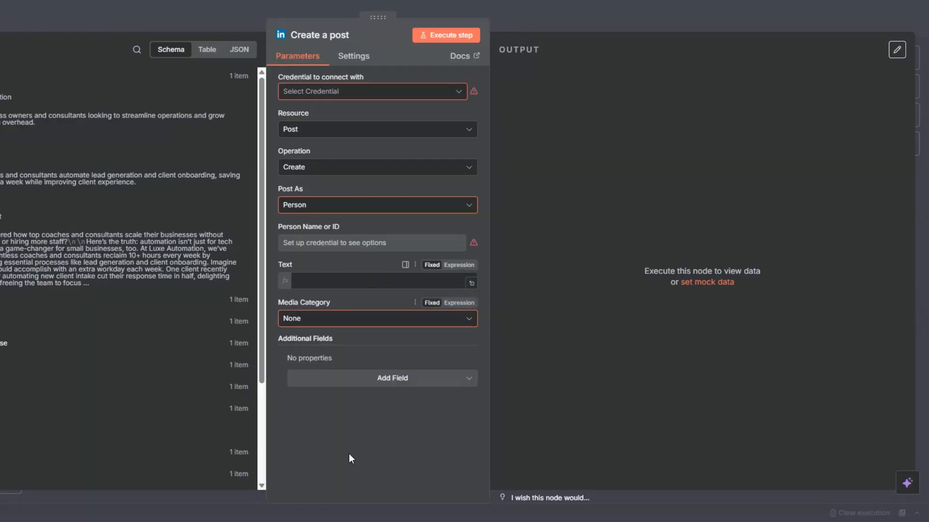
click(328, 451)
click(296, 331)
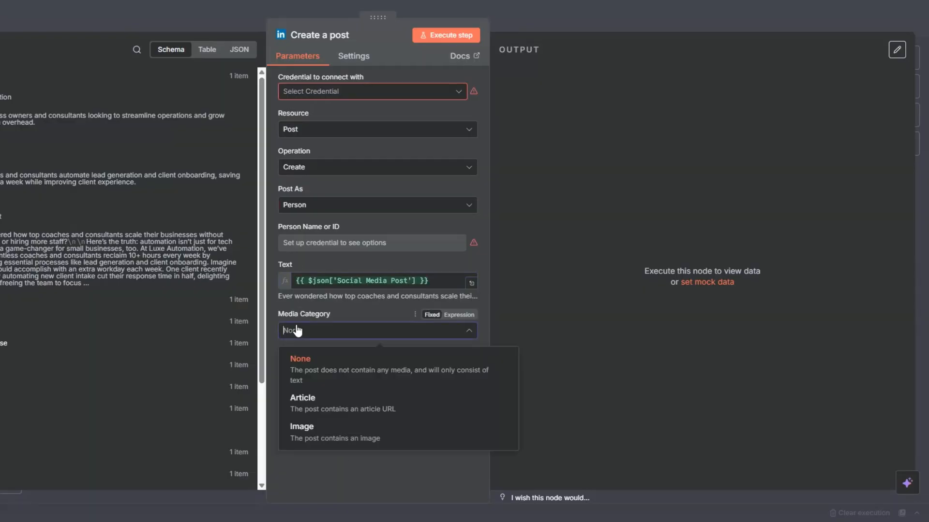
click(306, 435)
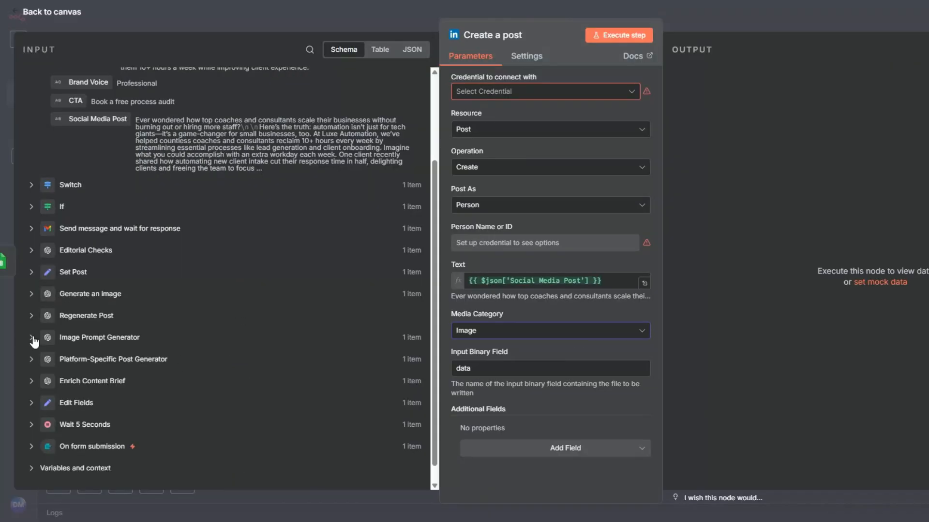
click(32, 338)
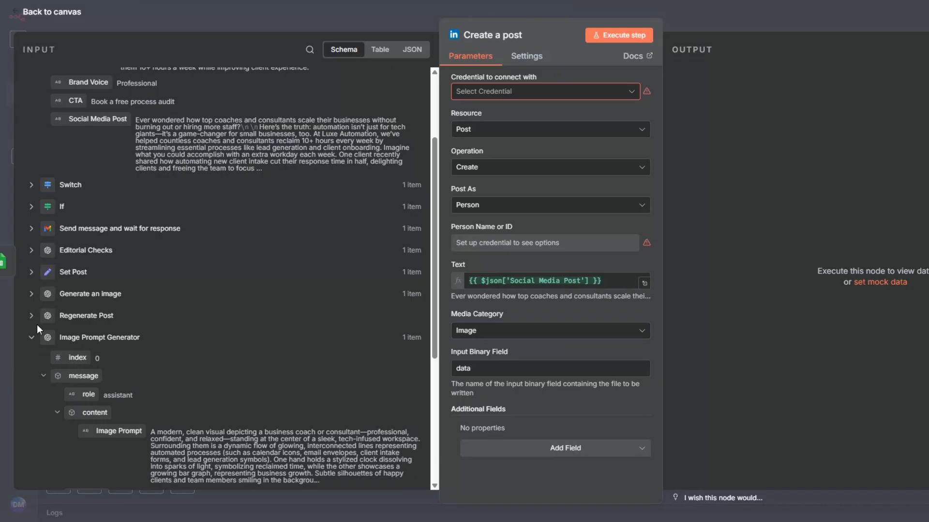
click(32, 294)
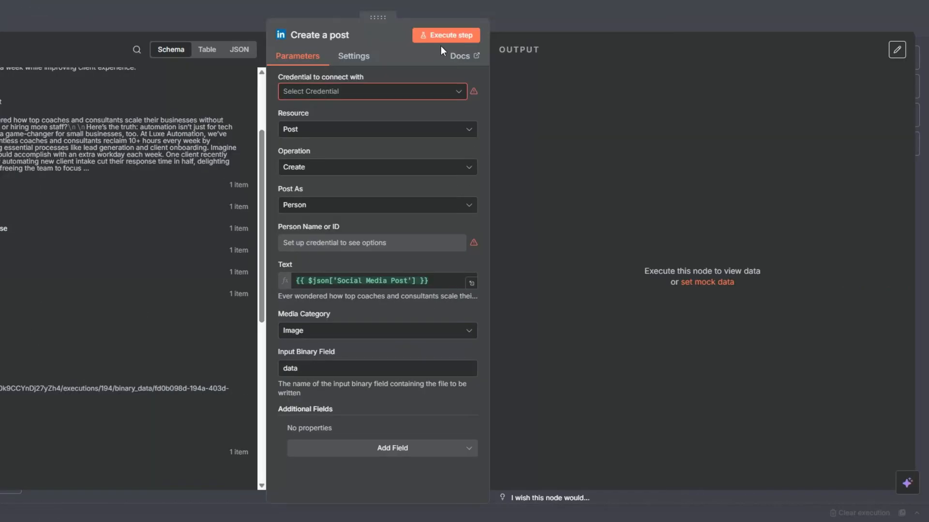
mouse_move(453, 225)
Add a Facebook Graph API node after the Facebook sheet node, leaving its credential unconnected.
key(Escape)
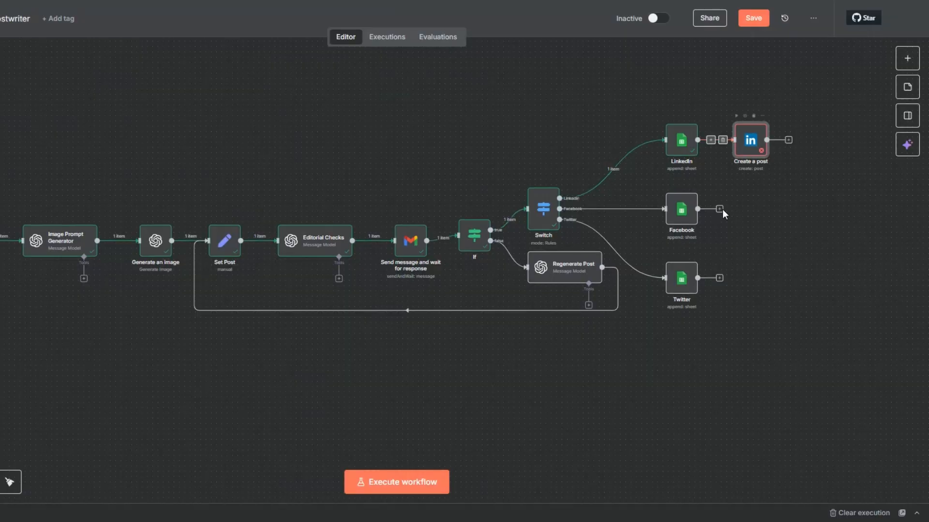
click(719, 209)
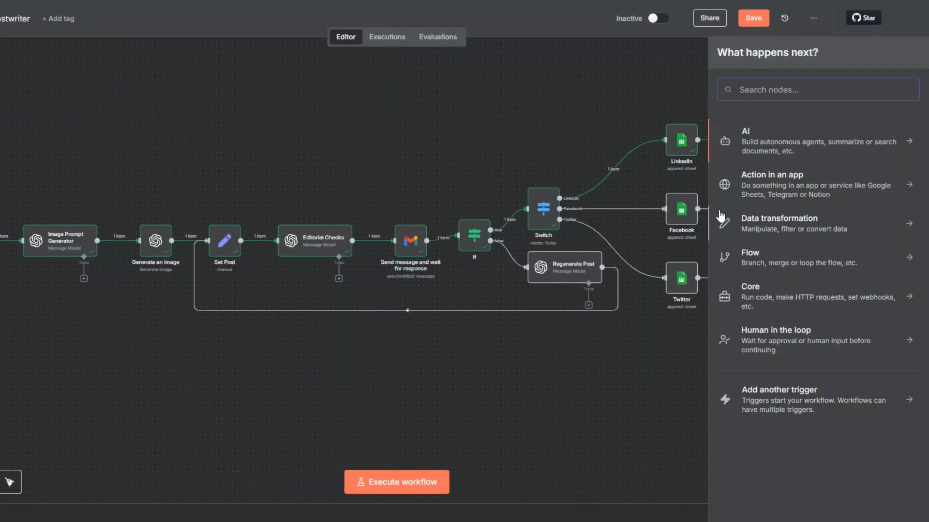
text(face)
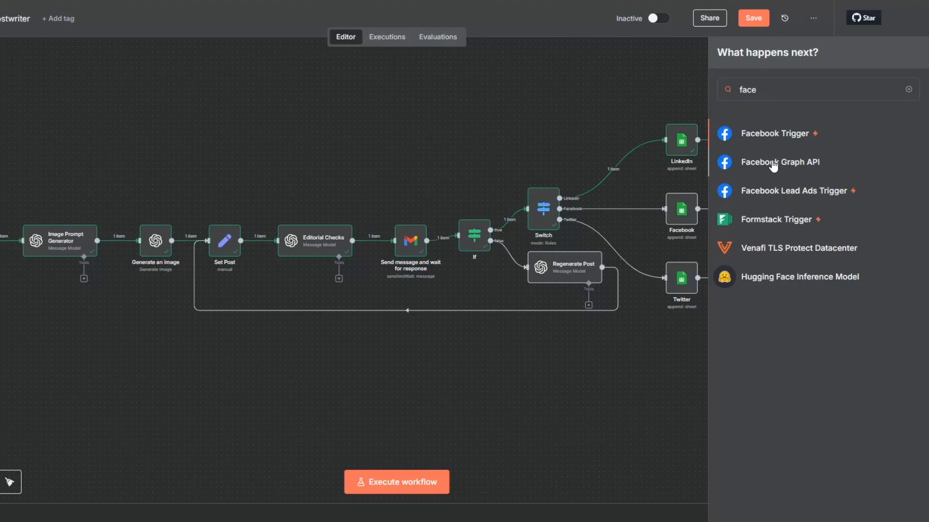
click(773, 163)
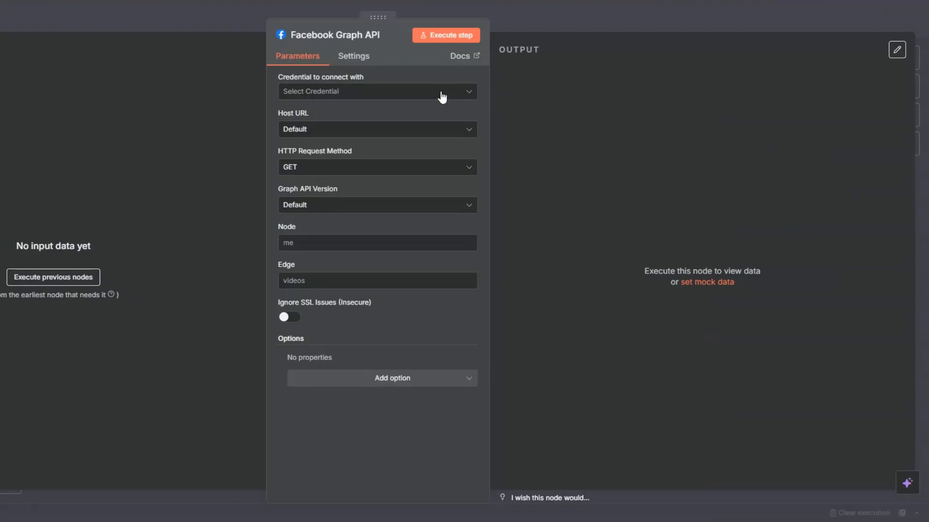
click(329, 98)
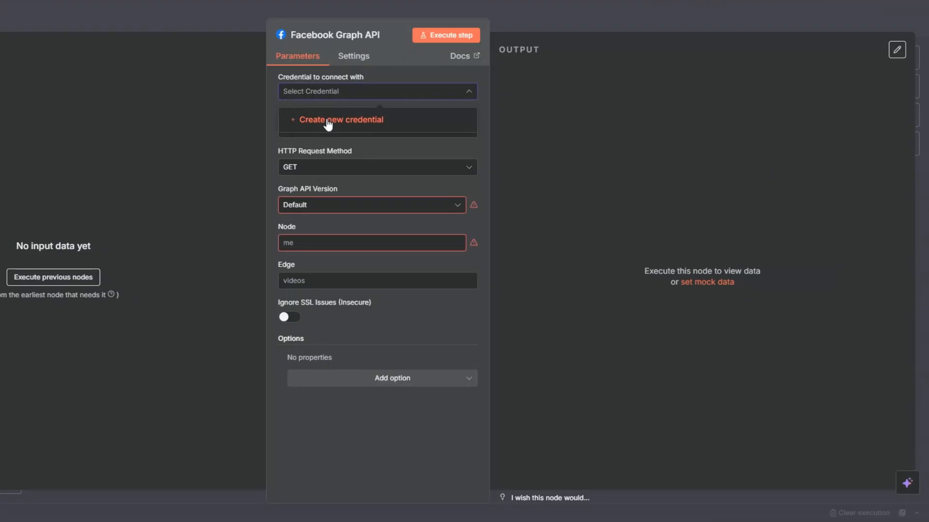
click(328, 120)
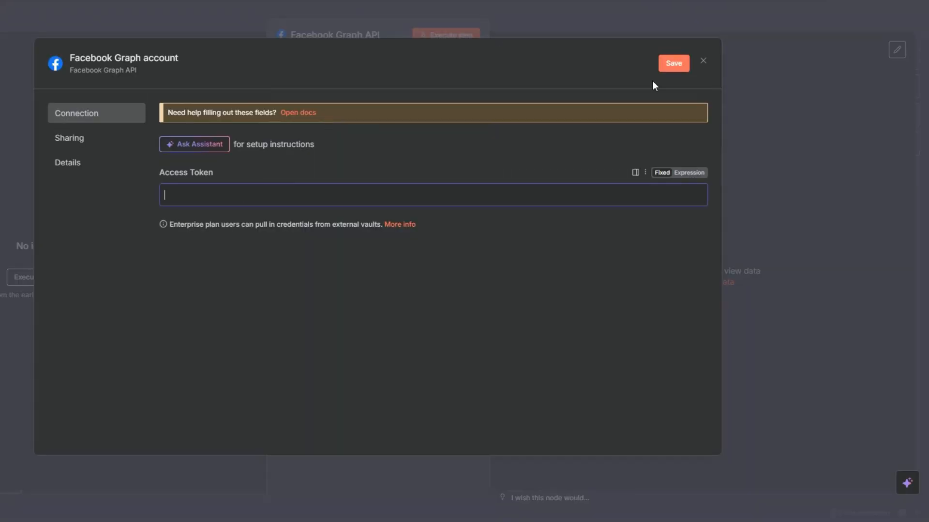
click(702, 62)
click(390, 276)
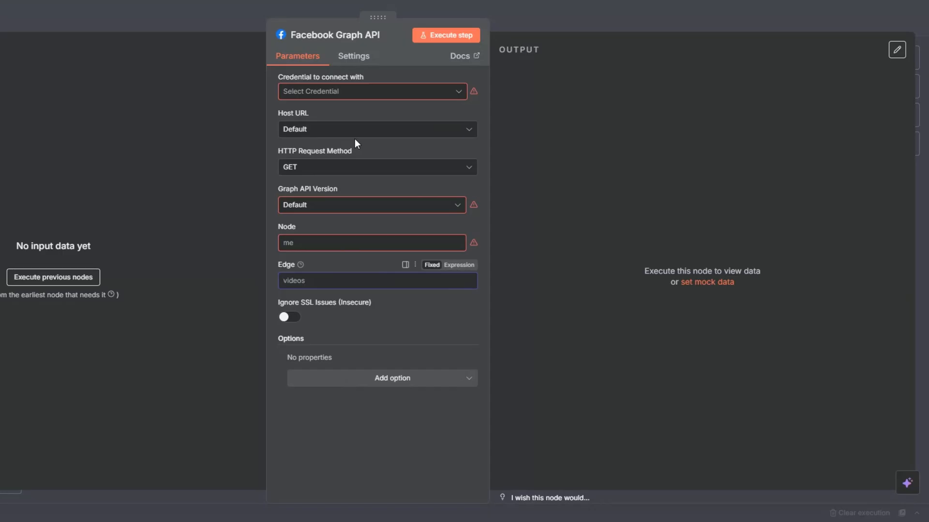
key(Escape)
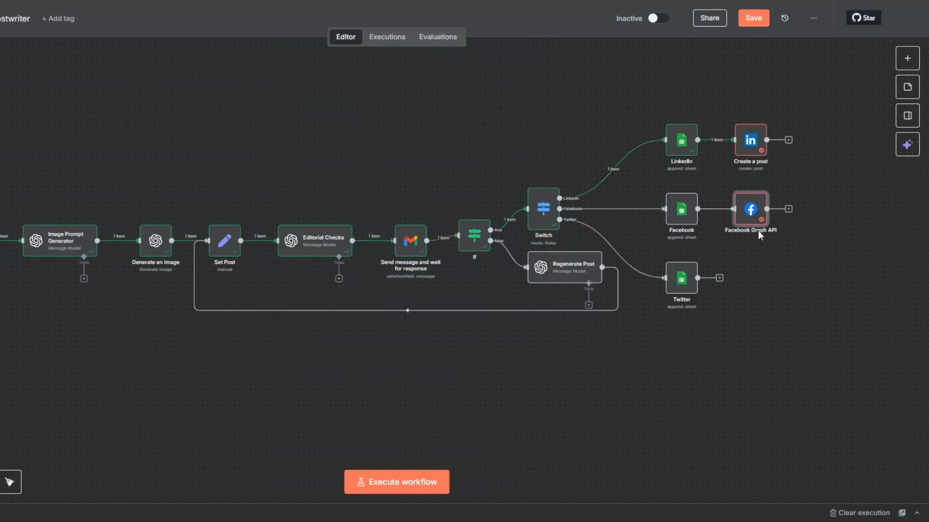
Add an X (Formerly Twitter) Create Tweet node after the Twitter sheet node, adding no optional fields.
click(719, 279)
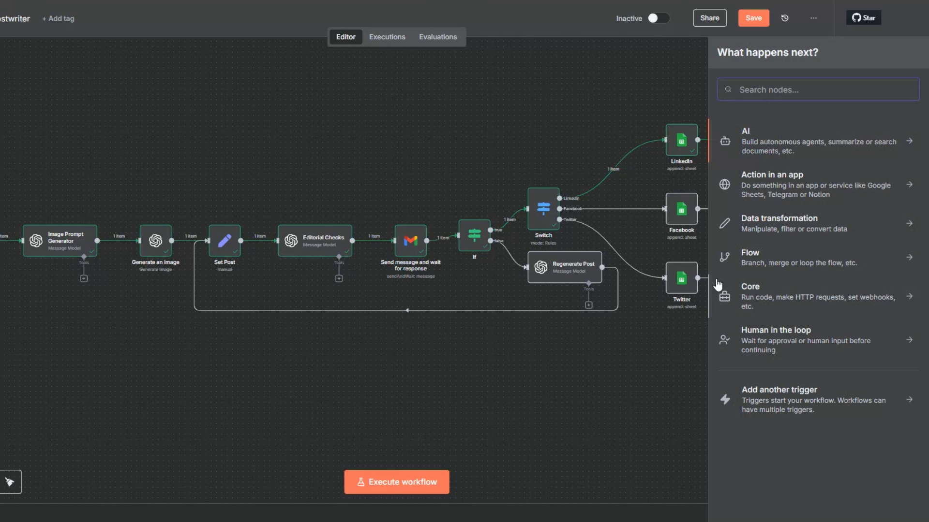
text(twi)
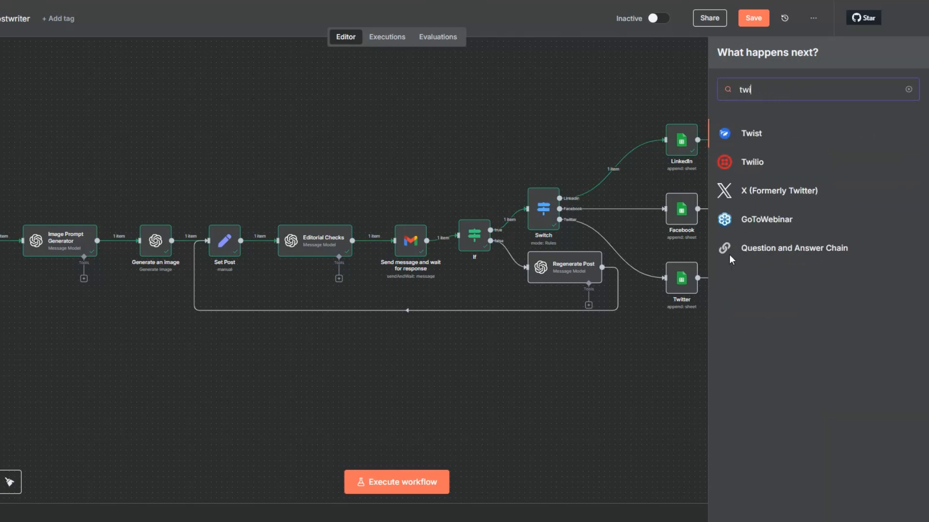
click(759, 196)
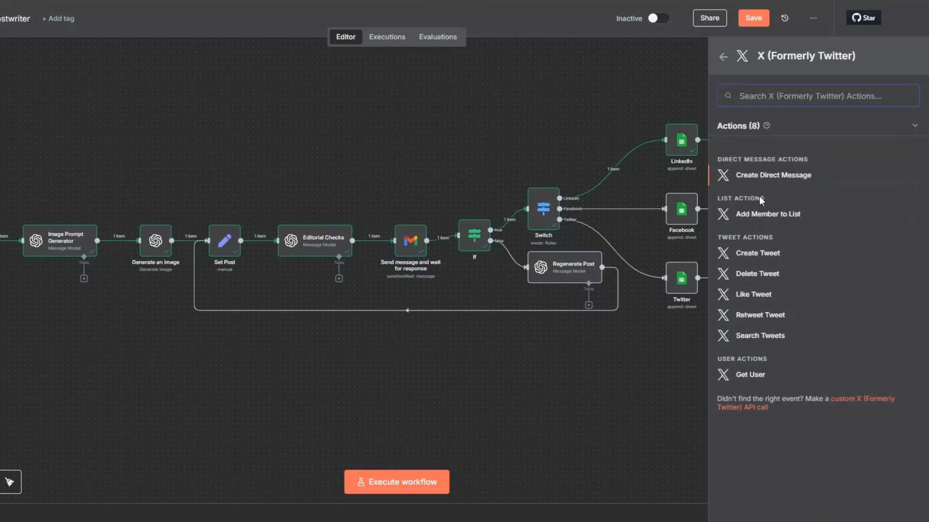
click(755, 256)
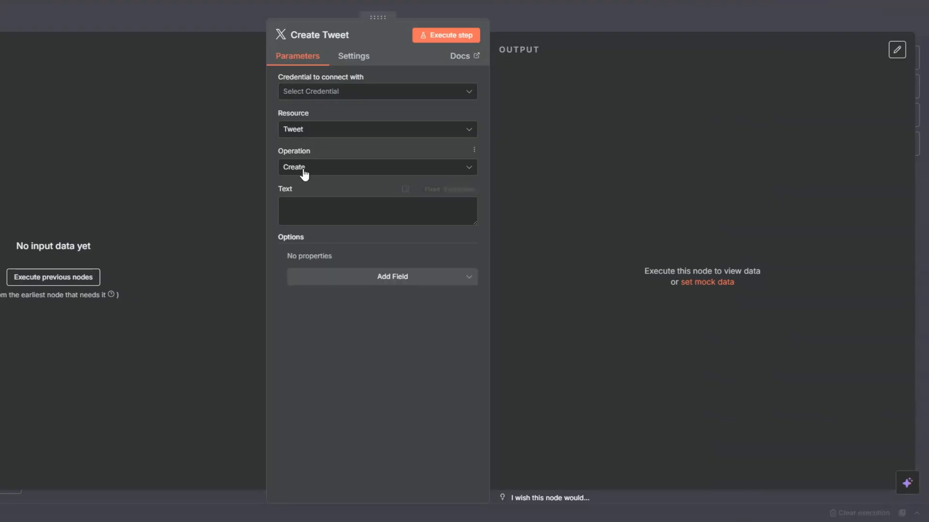
click(305, 205)
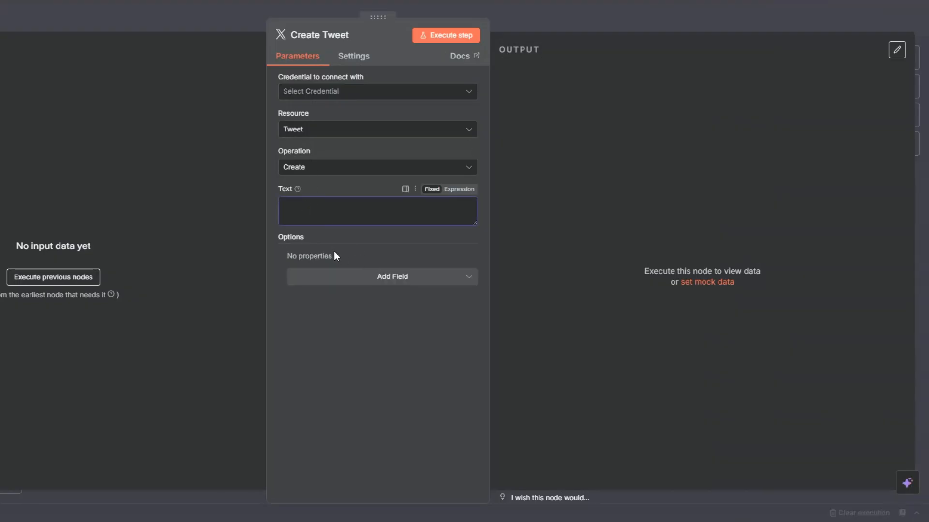
click(383, 283)
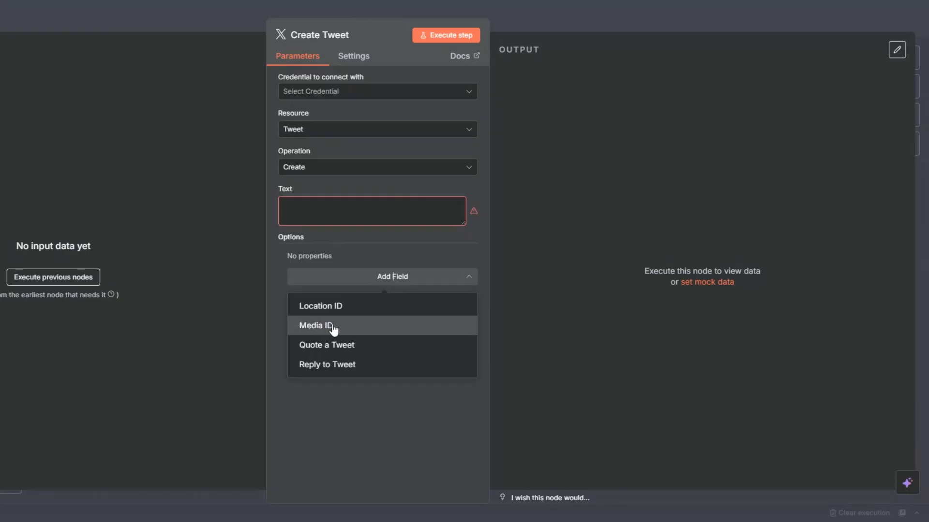
click(223, 235)
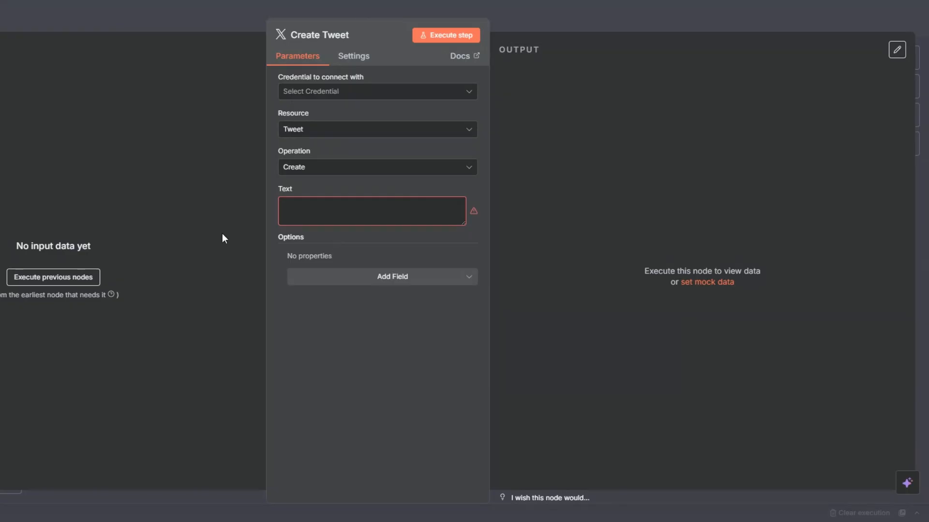
key(Escape)
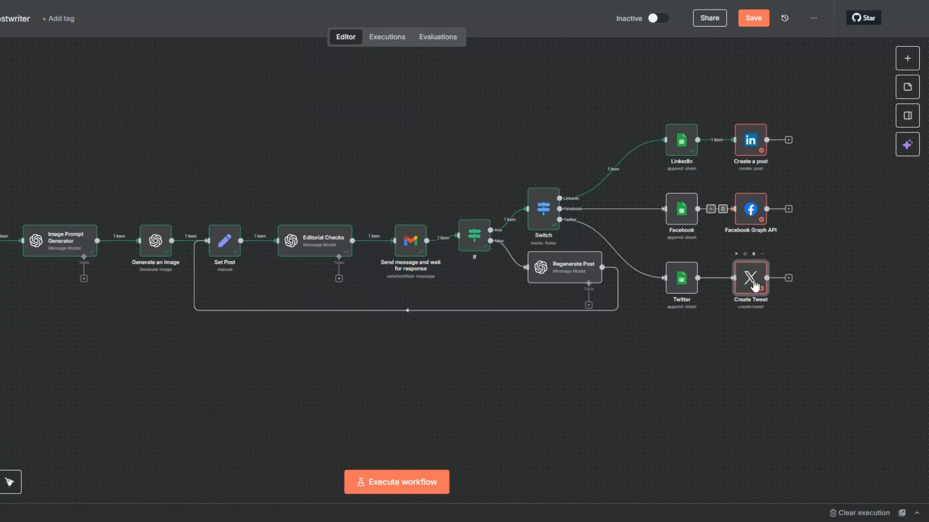
Deactivate the Create a post, Facebook Graph API and Create Tweet nodes, then save.
right_click(754, 145)
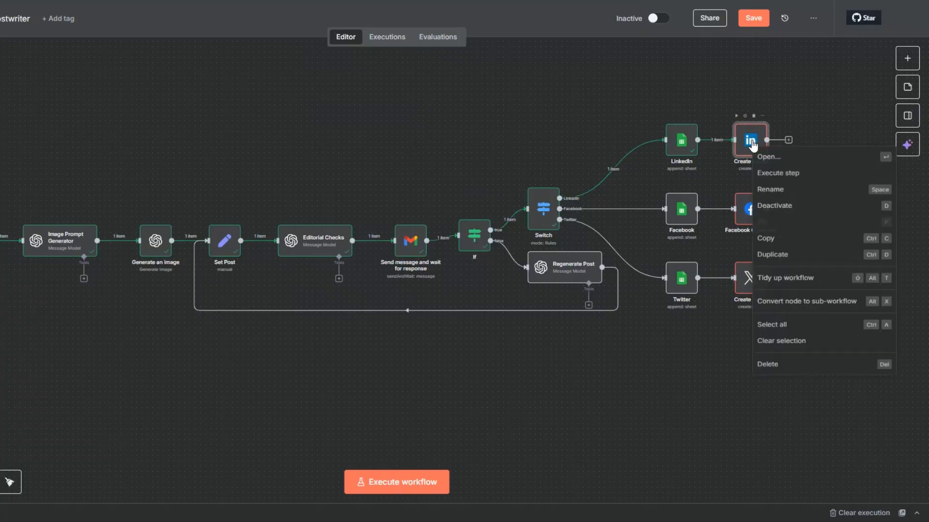
click(767, 216)
right_click(749, 212)
click(767, 284)
right_click(747, 292)
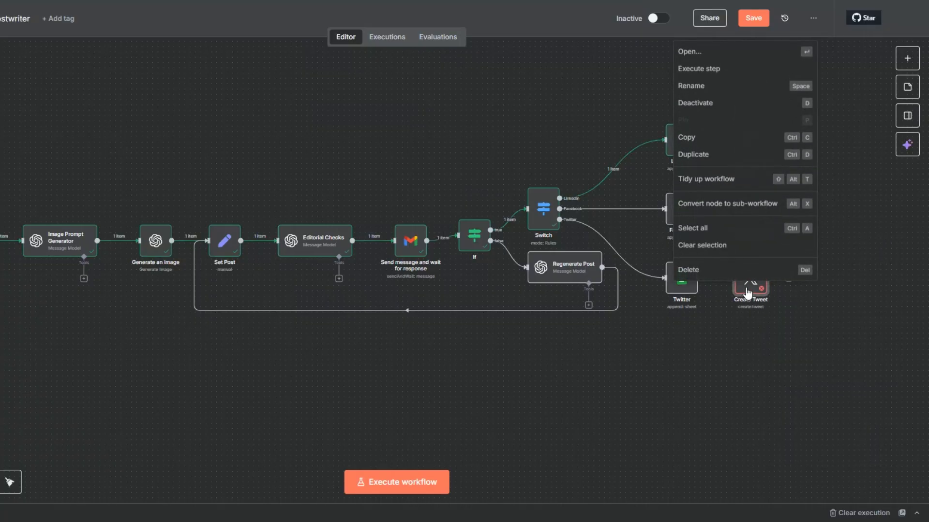
click(706, 104)
click(757, 20)
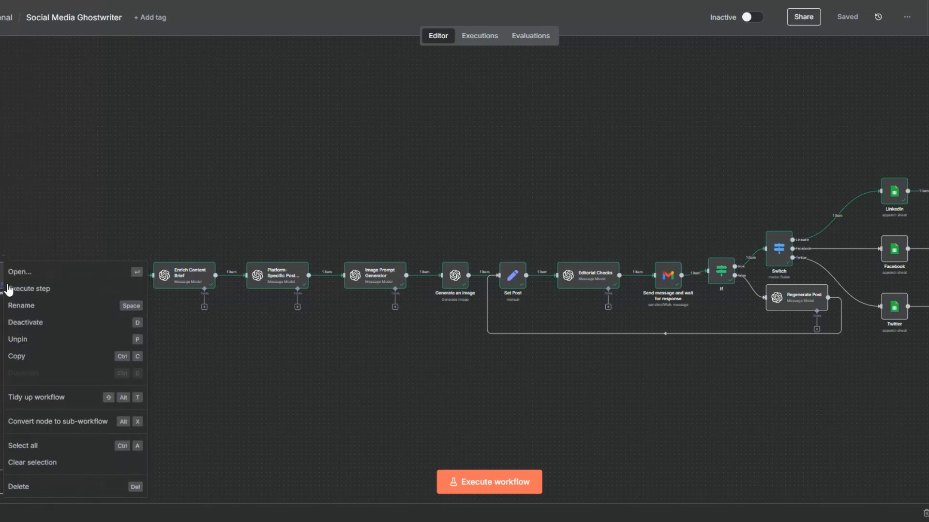
Unpin the form trigger's test data and save the workflow again.
click(2, 257)
click(74, 335)
key(ctrl+s)
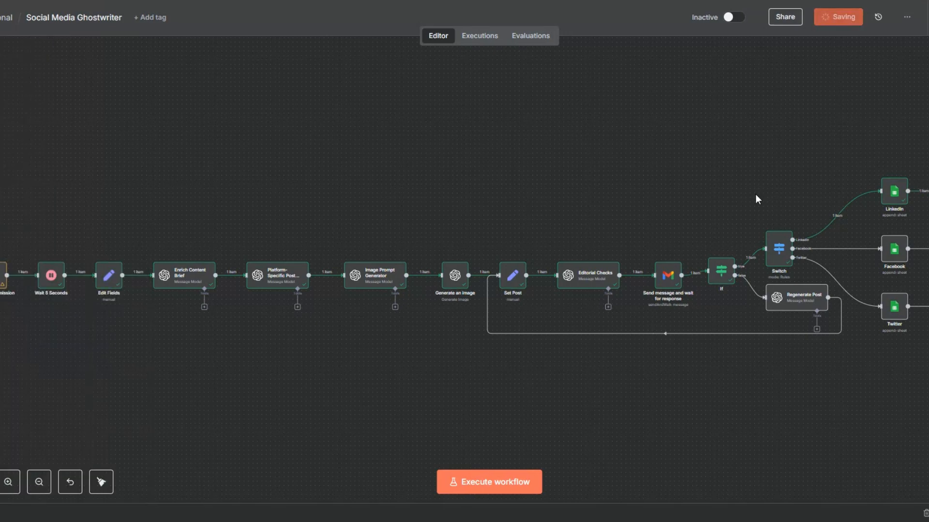
Start a form test run and enter 'Opulence Digital Agency' as the company name.
click(498, 486)
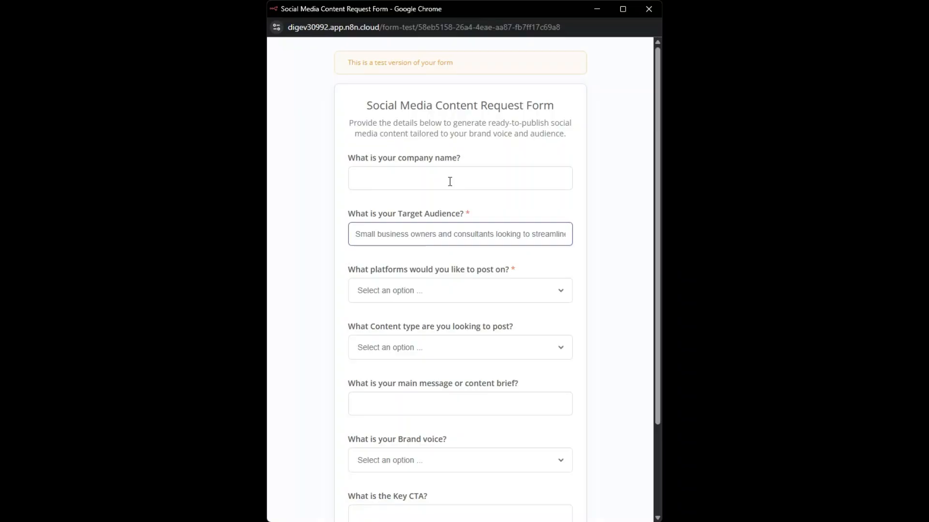
click(449, 182)
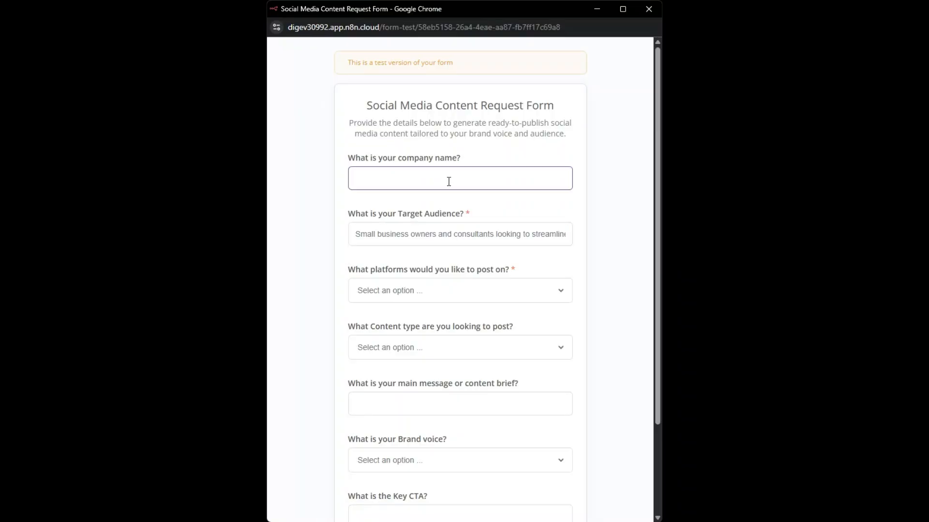
text(Opulence Digital Agency)
Choose Facebook as the platform and Promotional as the content type.
click(409, 291)
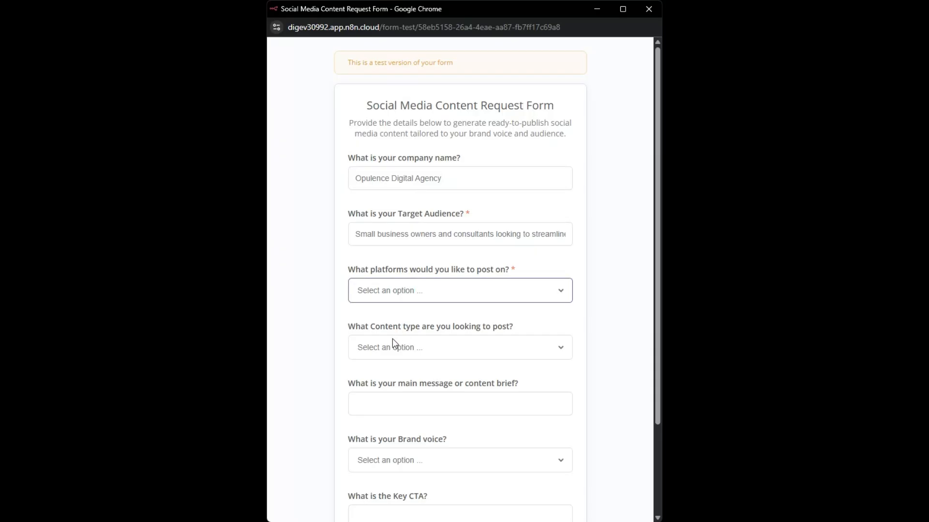
click(390, 360)
click(404, 349)
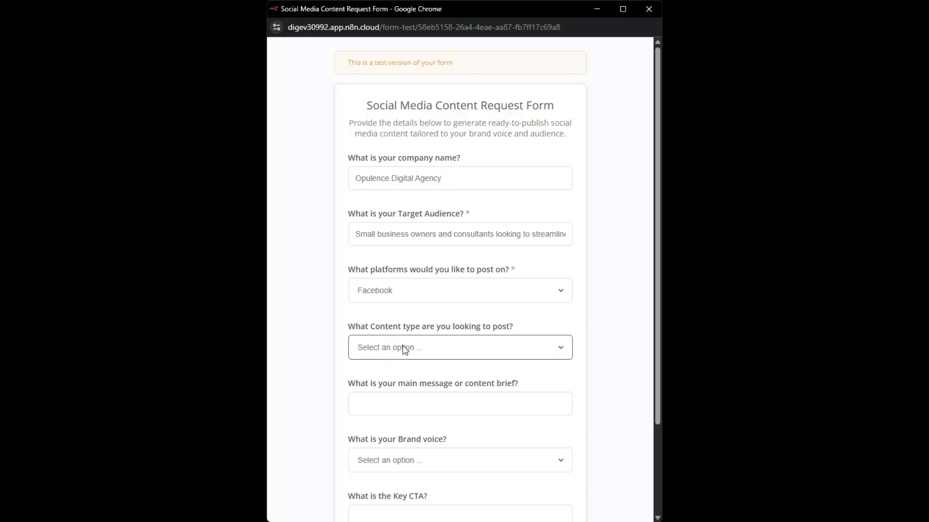
click(399, 390)
click(406, 422)
Paste the prepared content brief into the main message field.
click(406, 407)
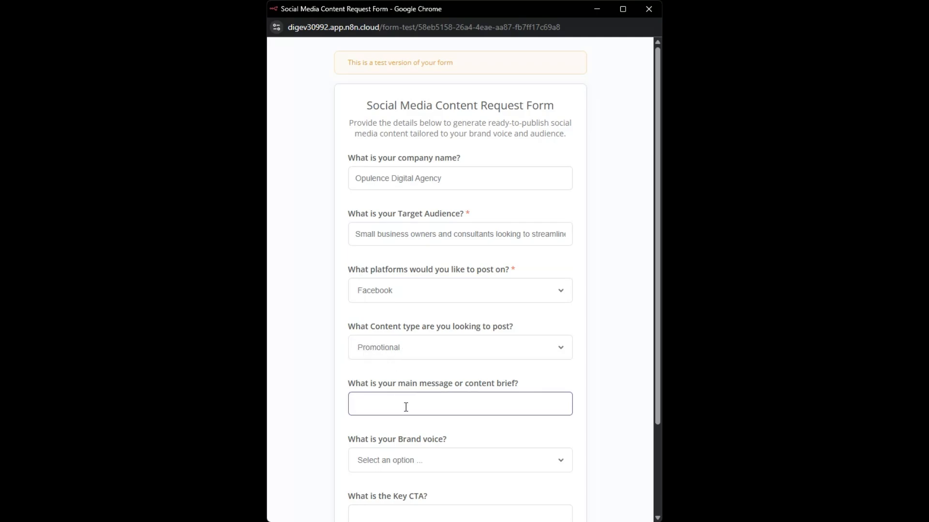
key(ctrl+v)
click(342, 421)
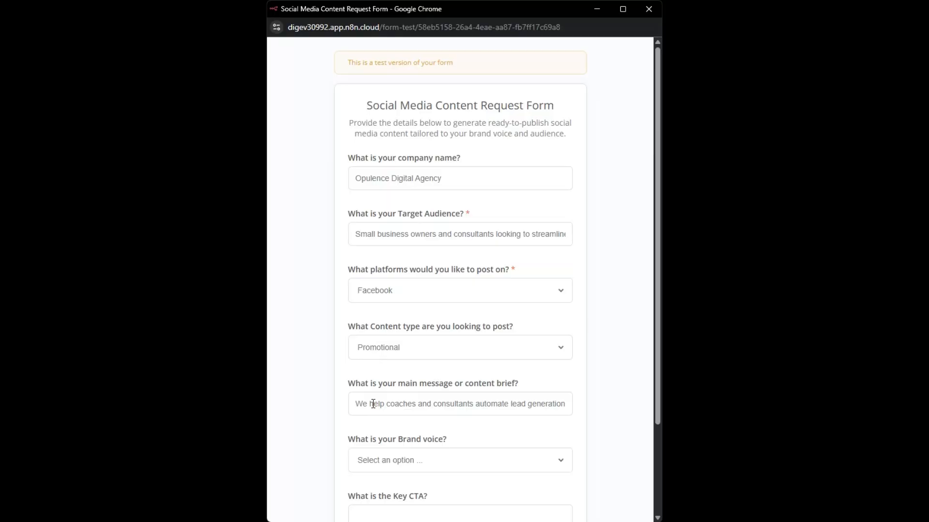
scroll(373, 404, down, 3)
Set the brand voice to Casual, enter CTA 'Book a free process audit', and submit.
click(407, 355)
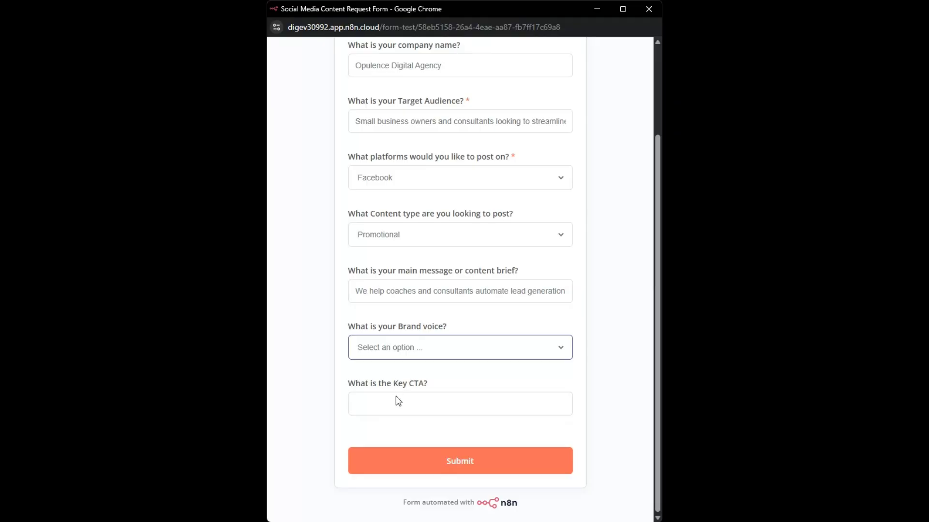
click(398, 401)
click(396, 398)
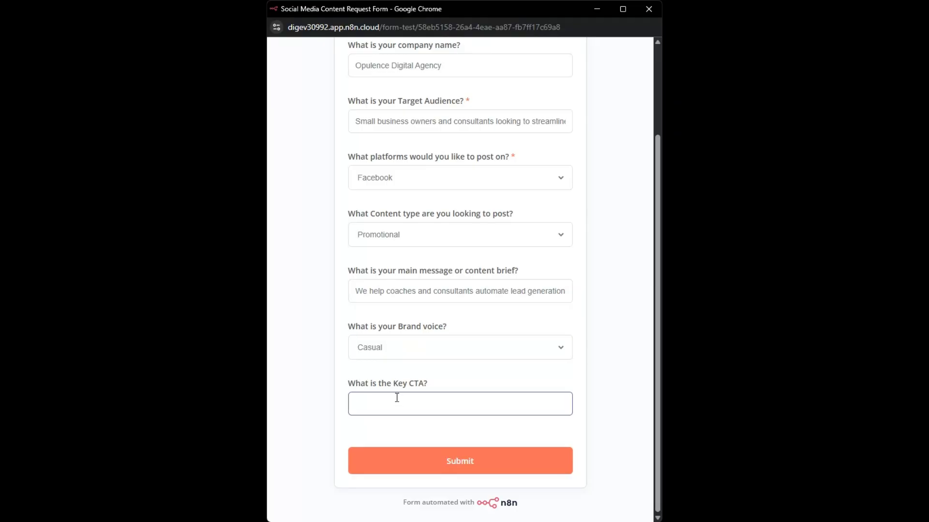
text(Book a free process audit)
key(Return)
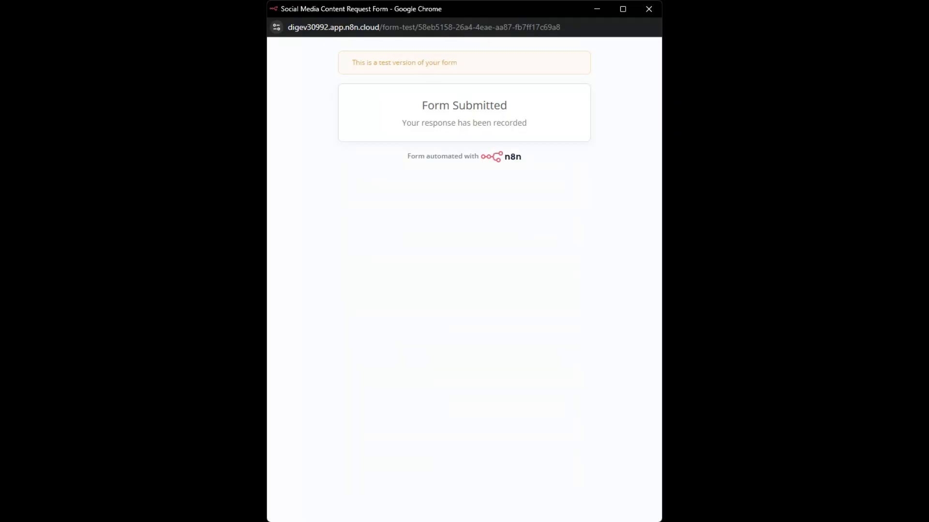
Close the form window and scroll the approval email's post about saving 10 hours weekly.
click(649, 10)
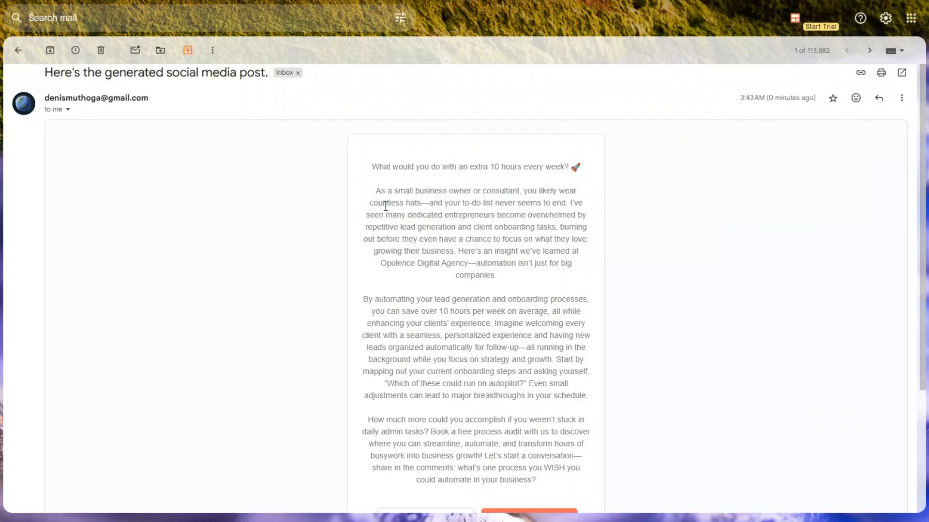
scroll(385, 205, down, 3)
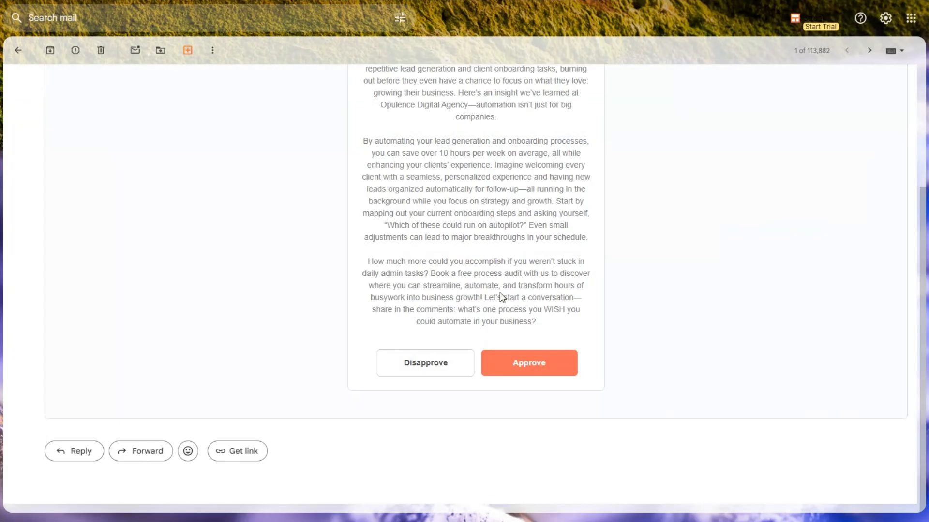
Disapprove the first draft in Gmail, then approve the regenerated post from the new email.
click(442, 369)
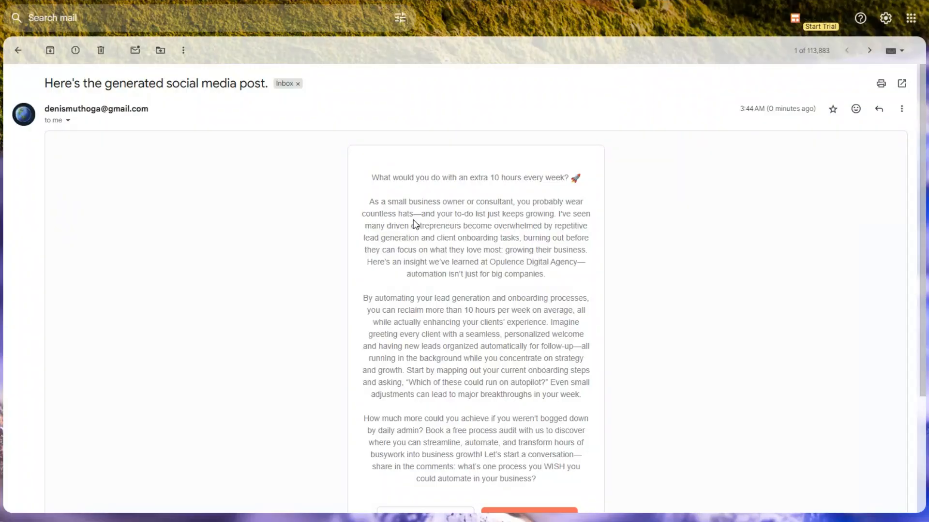
scroll(414, 220, down, 1)
scroll(414, 220, up, 1)
scroll(413, 220, down, 3)
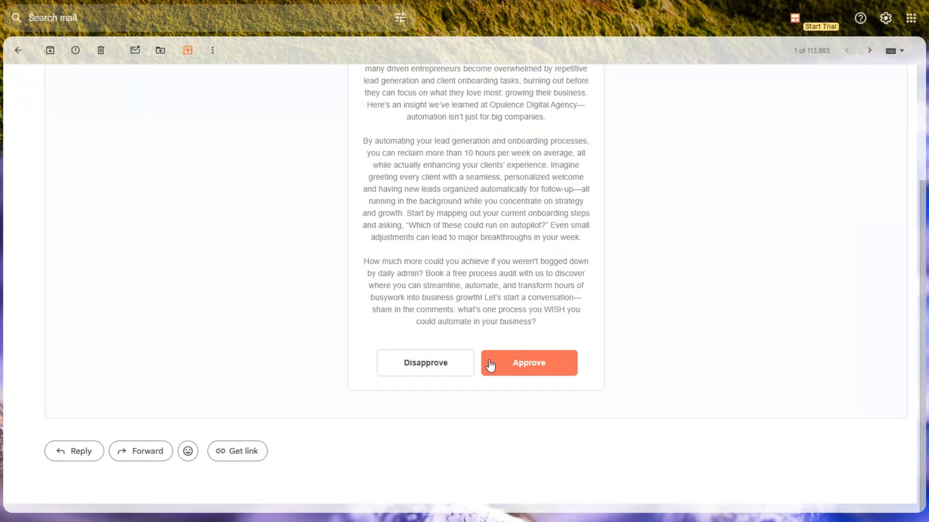
click(532, 364)
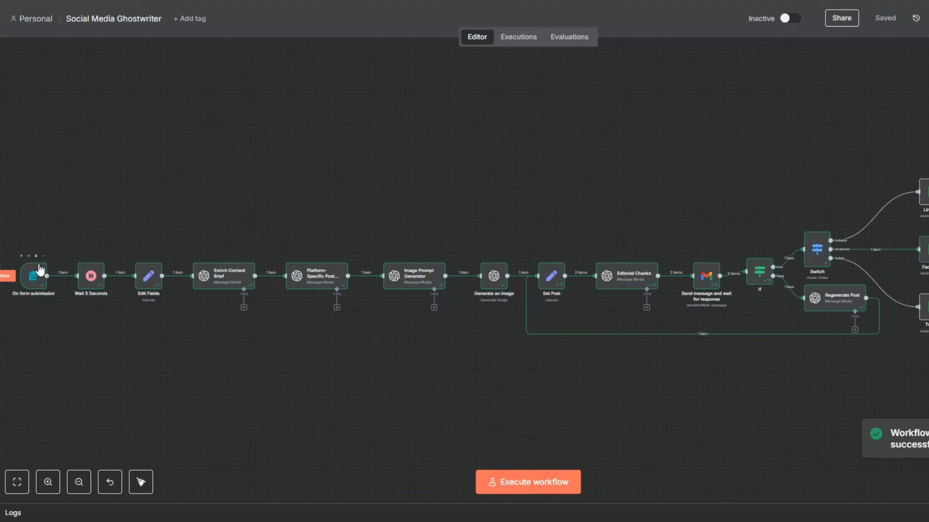
right_click(42, 265)
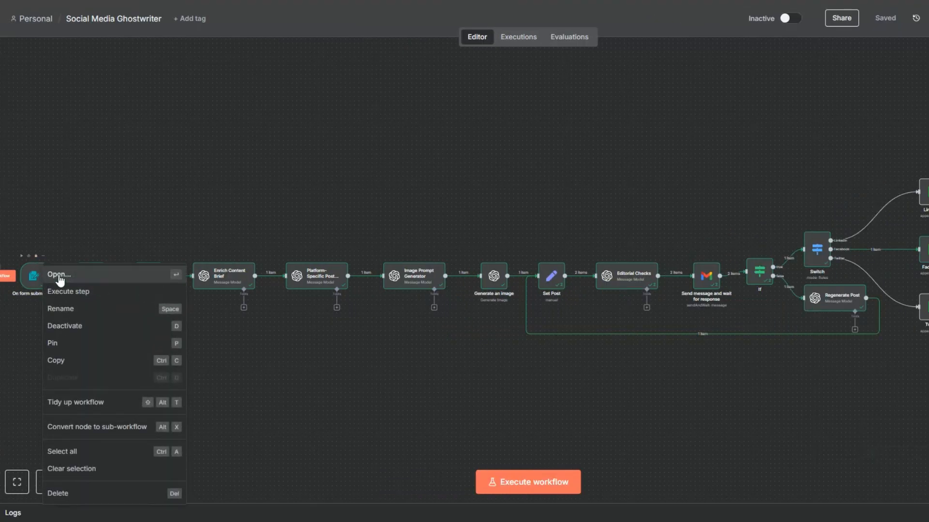
click(59, 275)
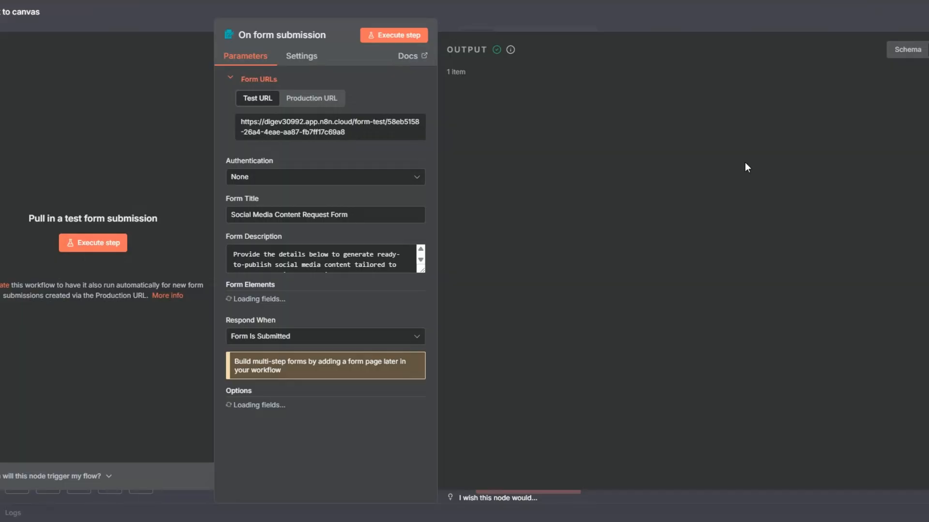
click(905, 52)
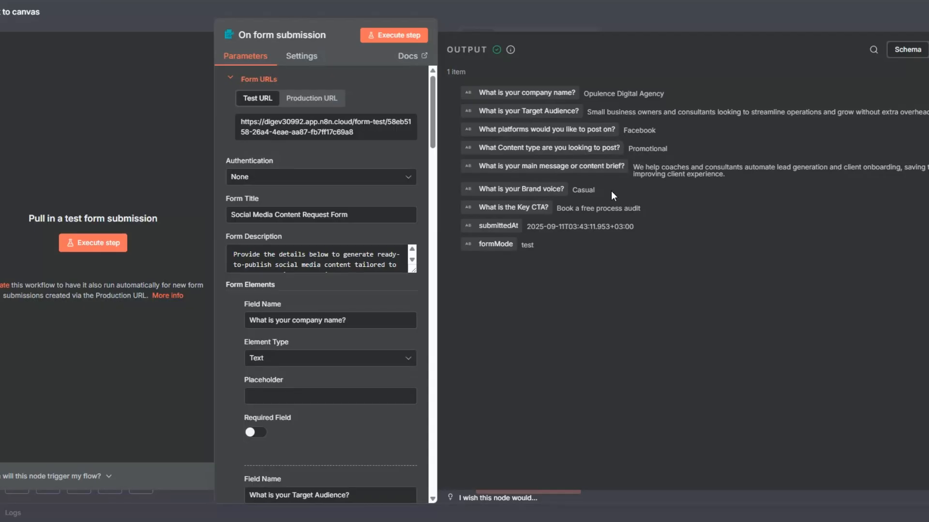
key(Escape)
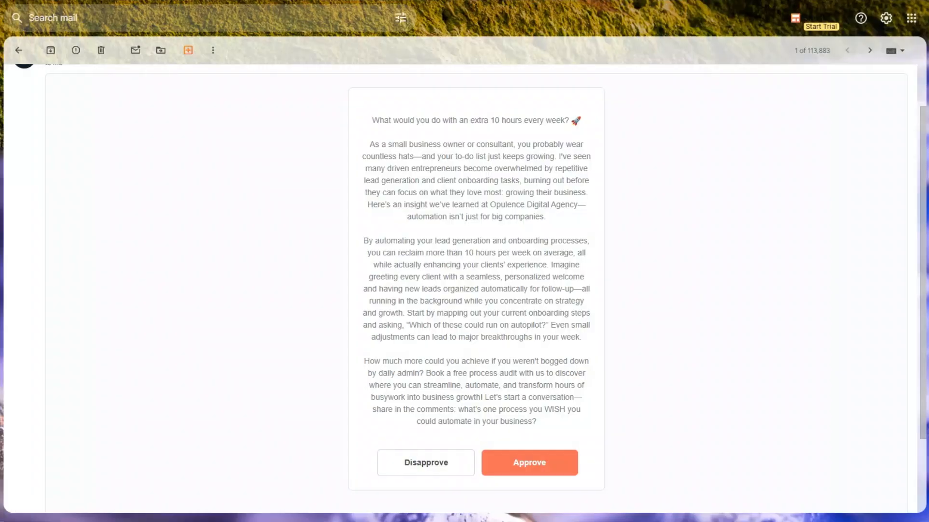
scroll(466, 246, down, 1)
scroll(464, 245, up, 2)
scroll(465, 245, down, 3)
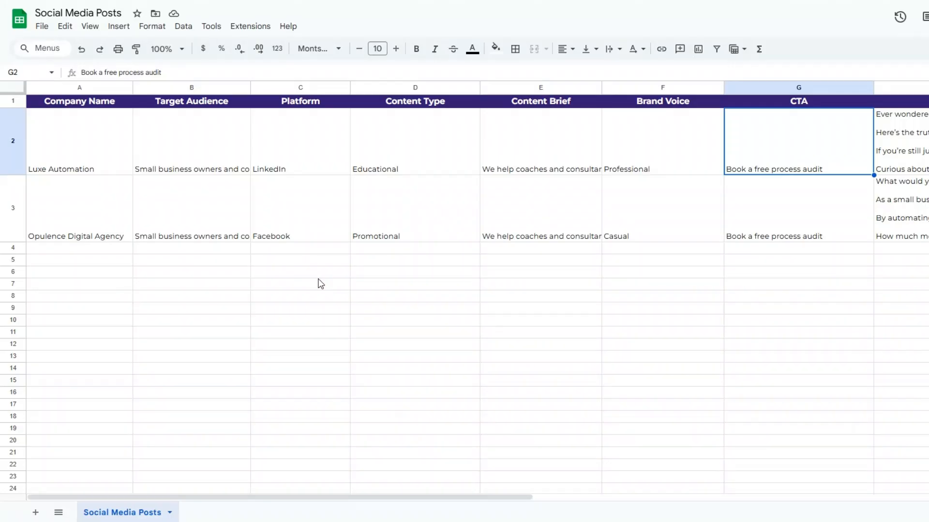
Check row 3's company, Facebook, Promotional, brief, Casual and CTA cells, and expand H3 to read the post.
click(318, 276)
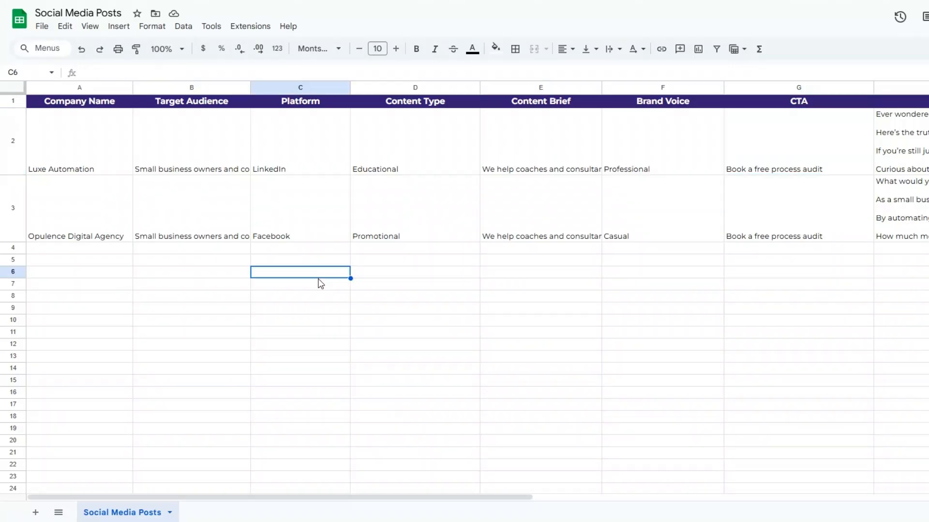
click(99, 234)
click(242, 225)
click(280, 222)
click(418, 227)
click(556, 231)
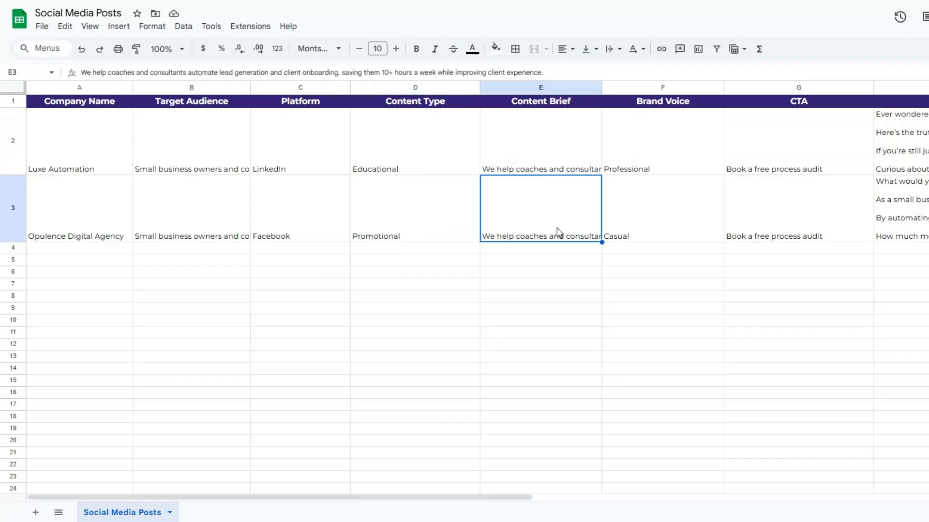
click(663, 237)
click(754, 237)
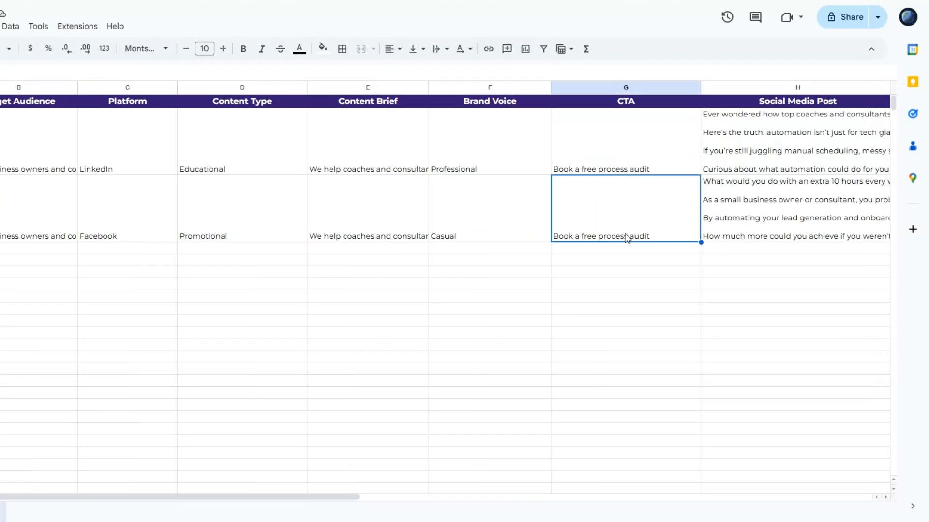
click(887, 230)
double_click(714, 229)
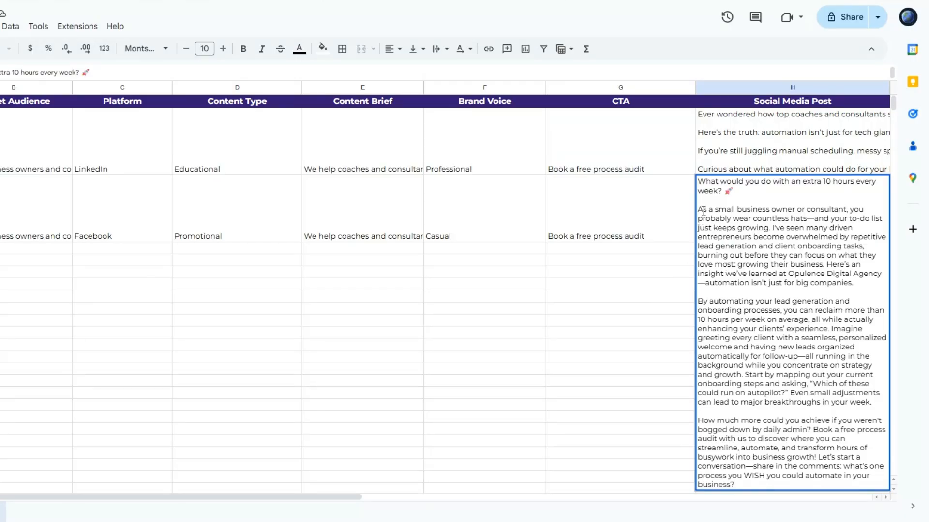
click(99, 227)
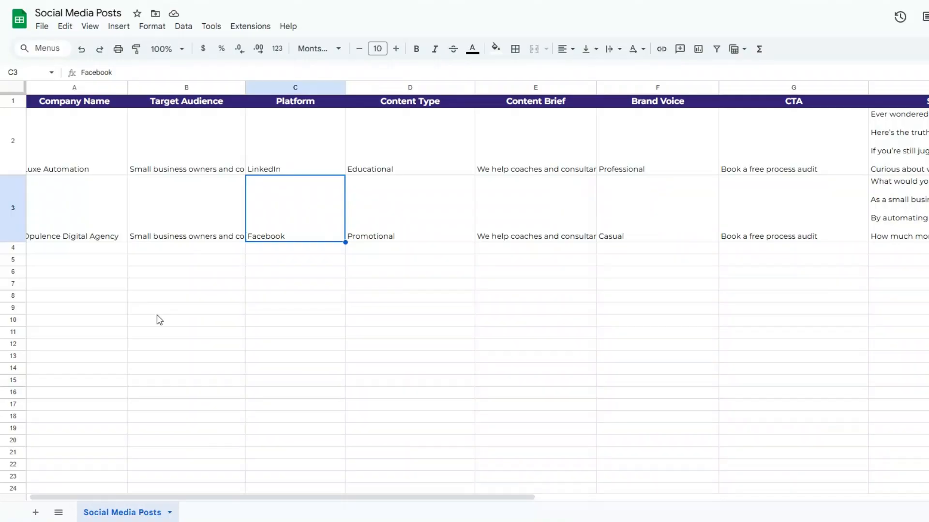
click(81, 285)
click(191, 273)
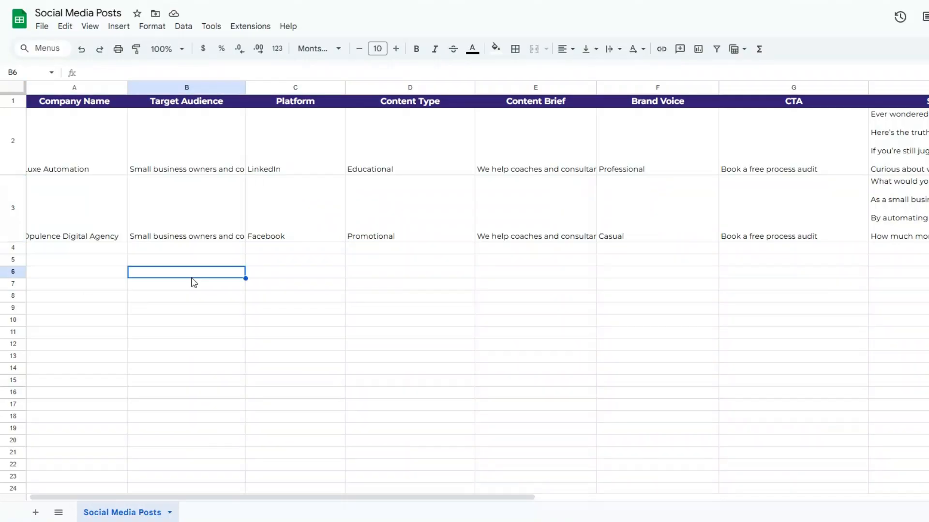
click(323, 283)
click(429, 287)
click(573, 286)
click(677, 289)
click(792, 292)
click(909, 222)
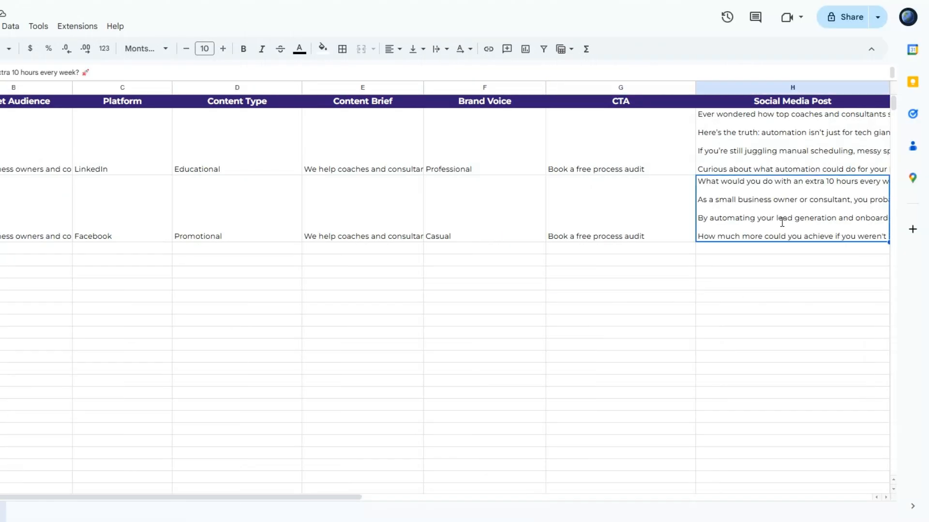
double_click(782, 222)
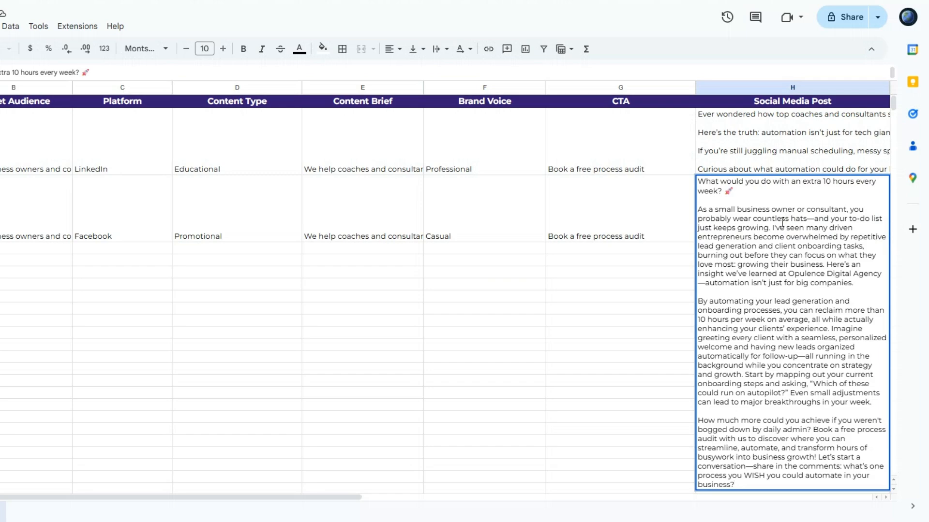
double_click(725, 145)
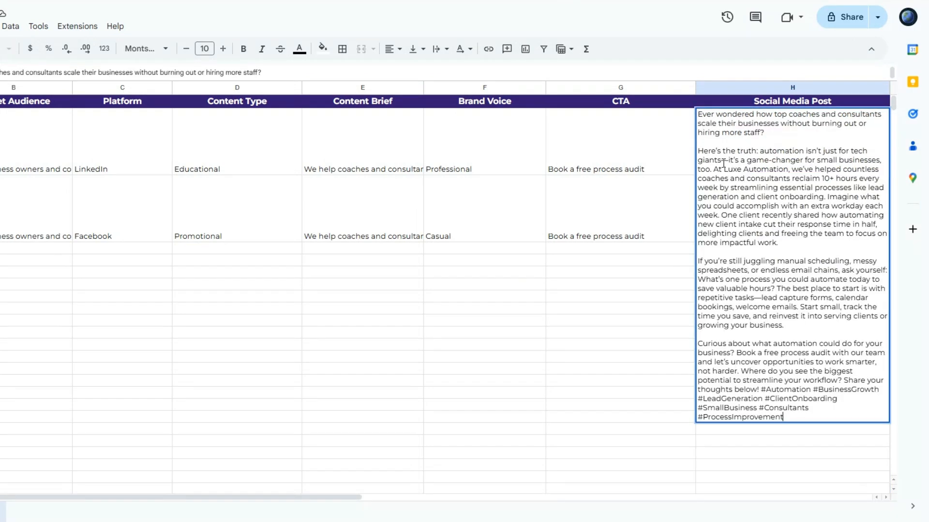
click(635, 322)
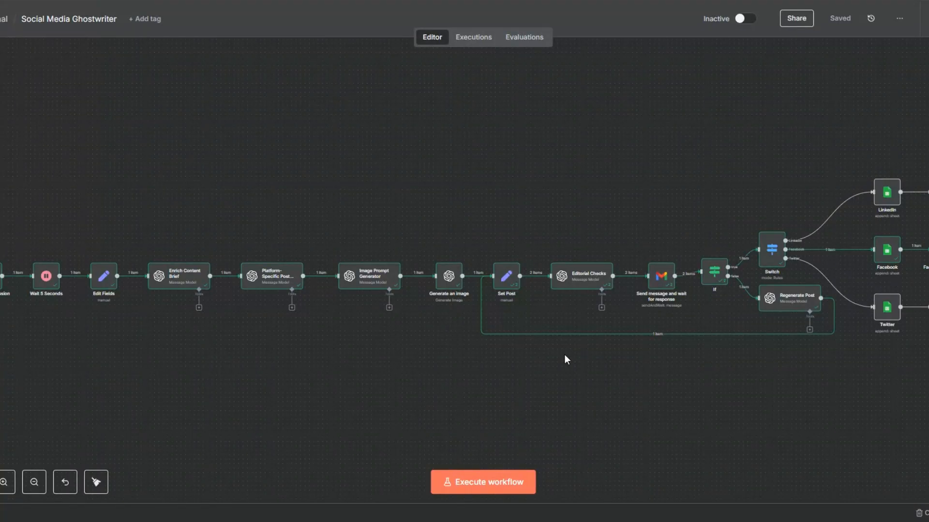